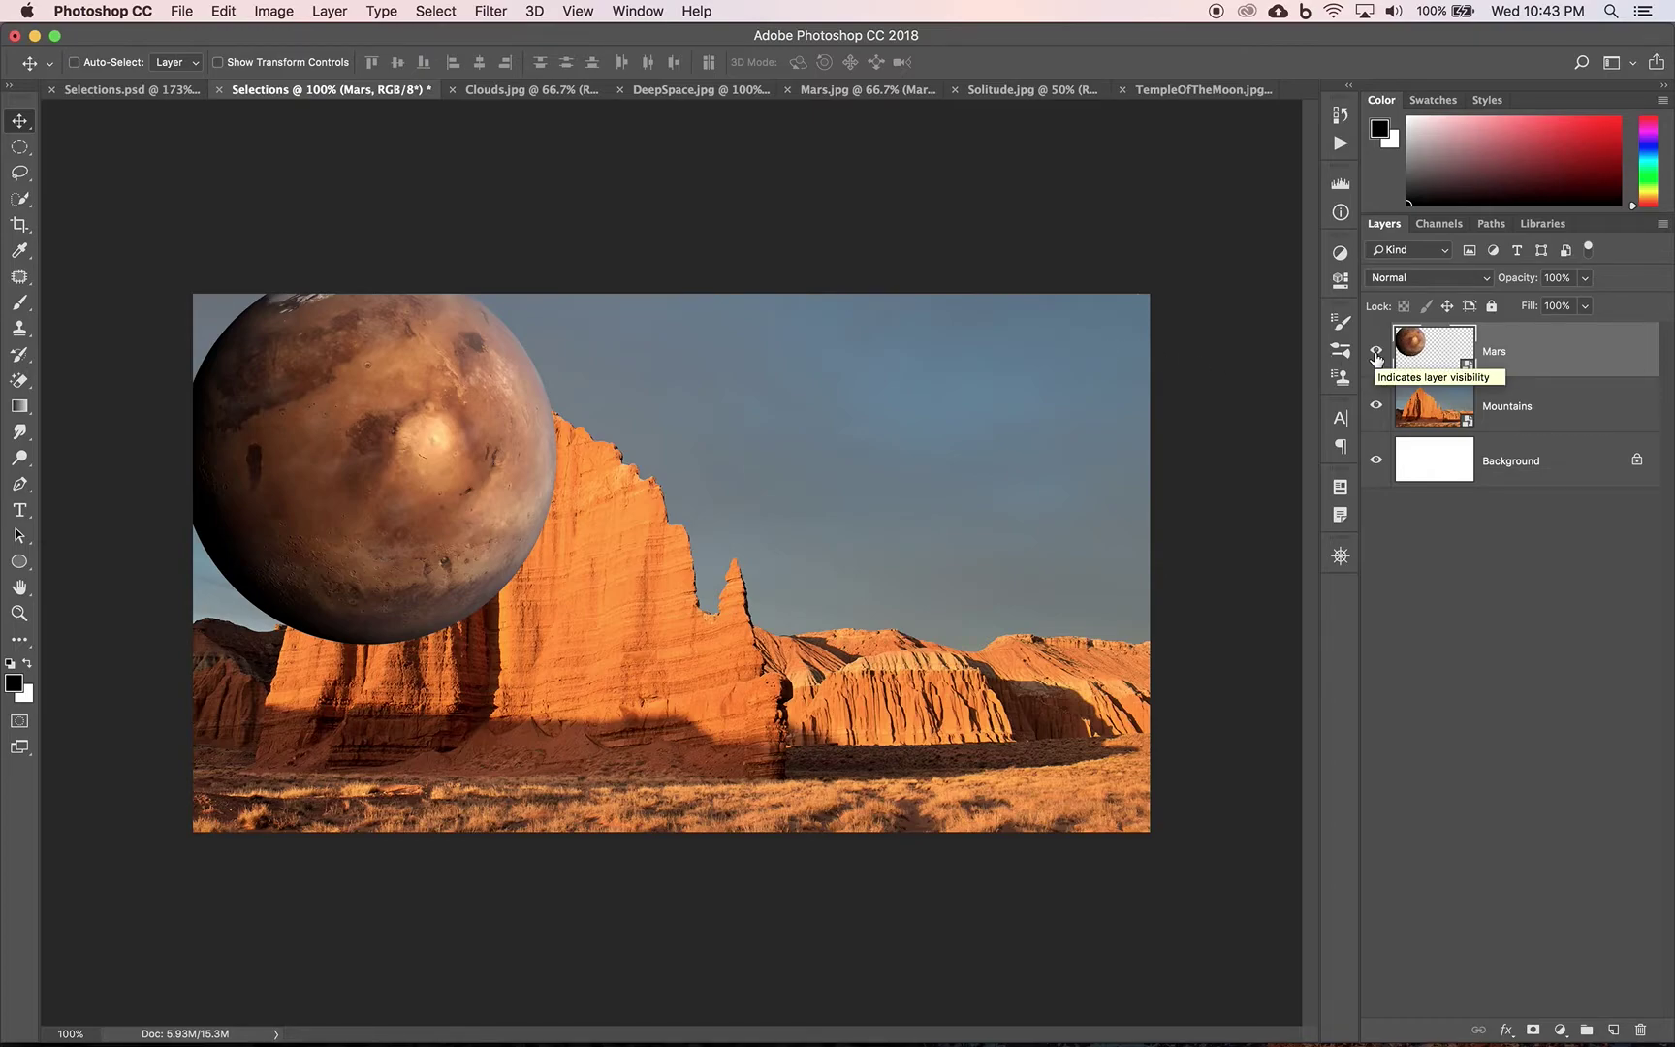
Step: Hide the Mars layer and make the Mountains layer active
left_click(1377, 351)
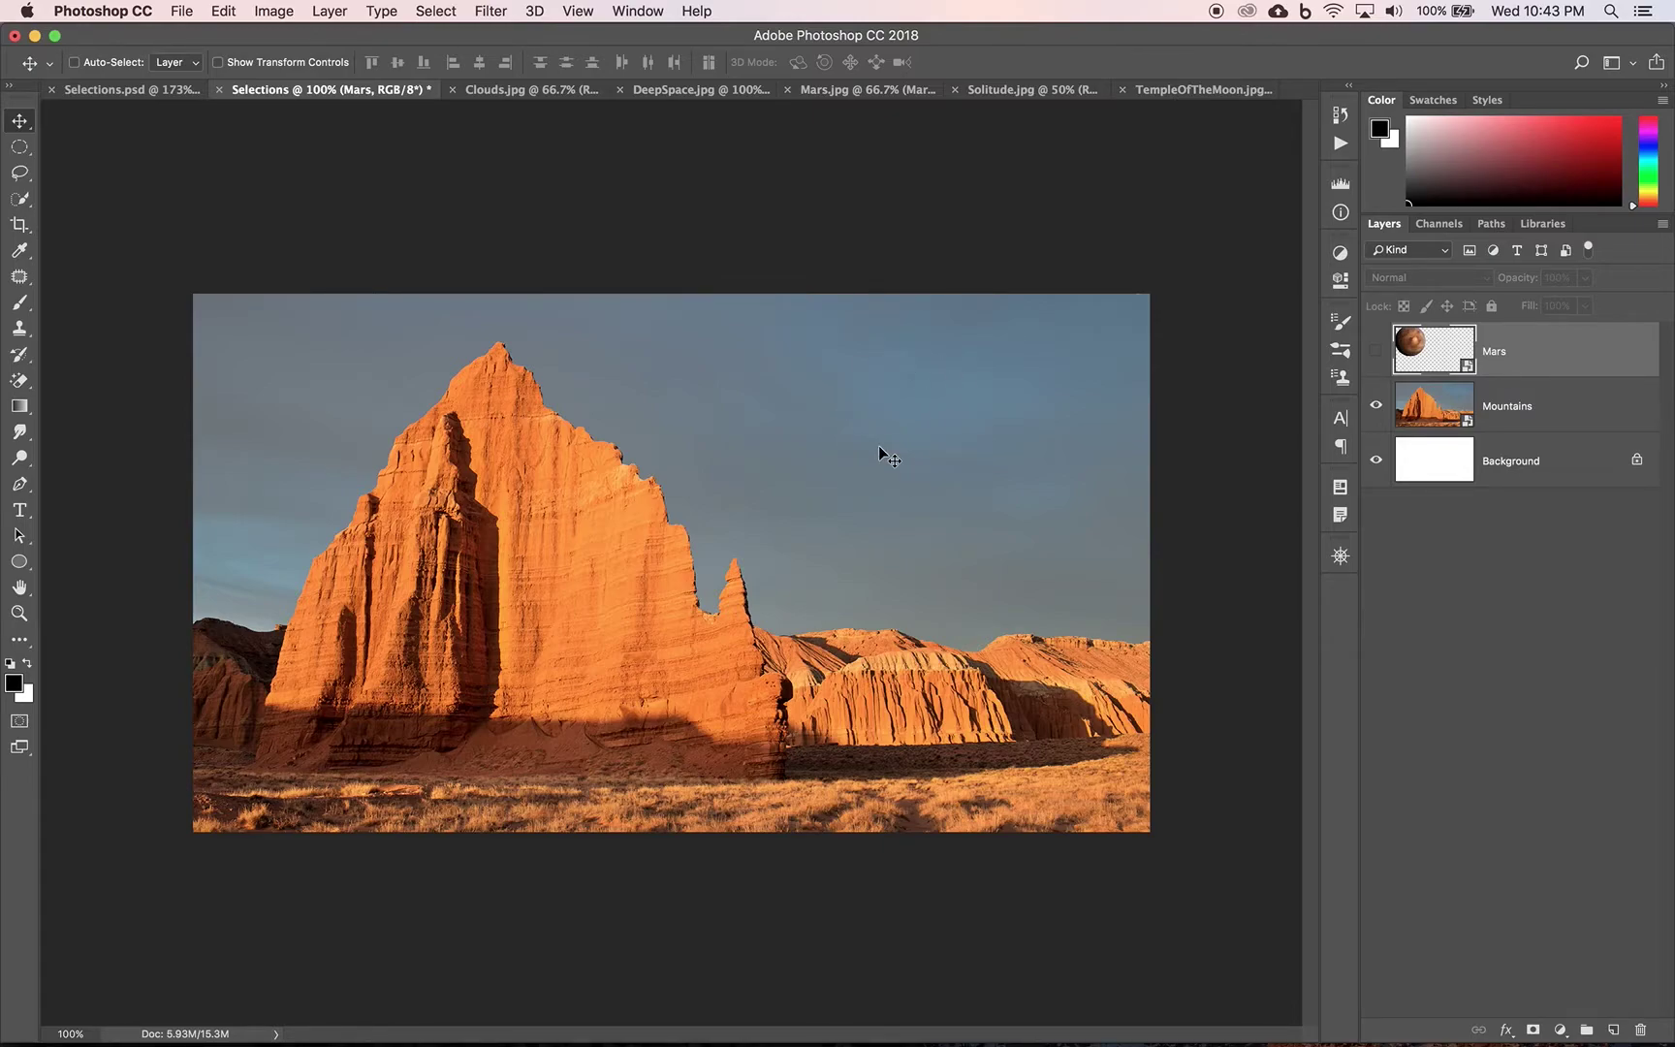
left_click(1593, 411)
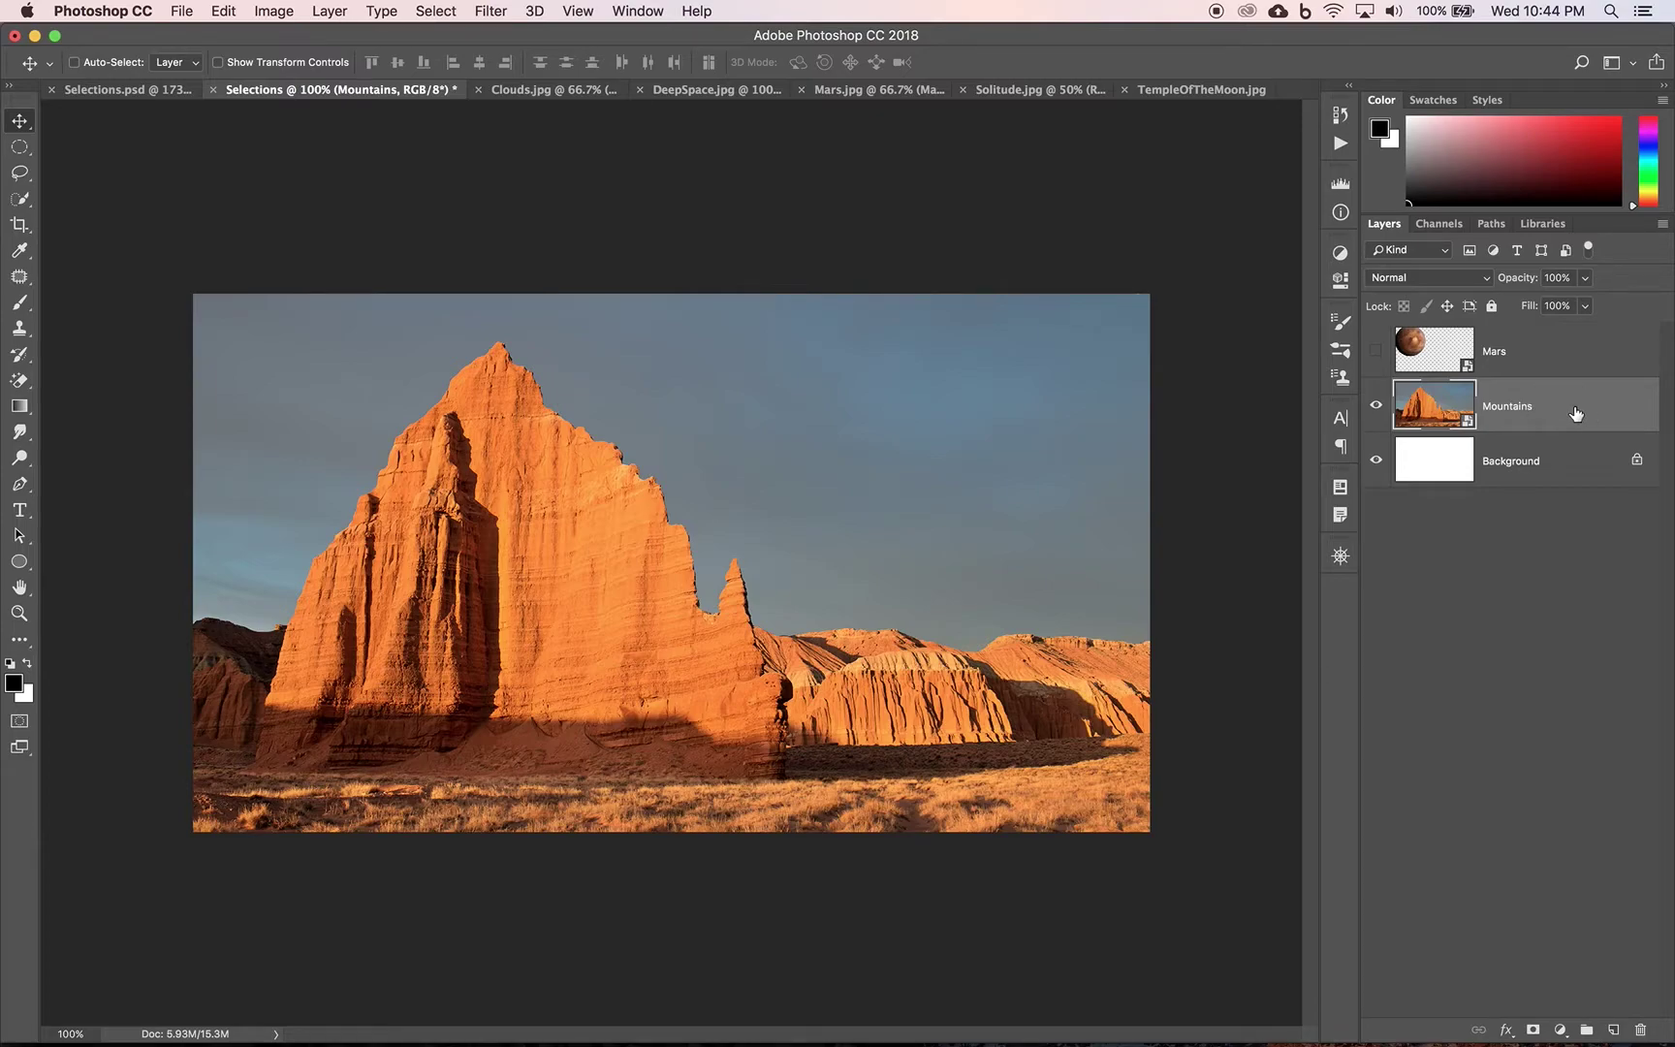
Step: Select all the mountains and the desert foreground below the sky using the Quick Selection tool with brush size 175
left_click(20, 201)
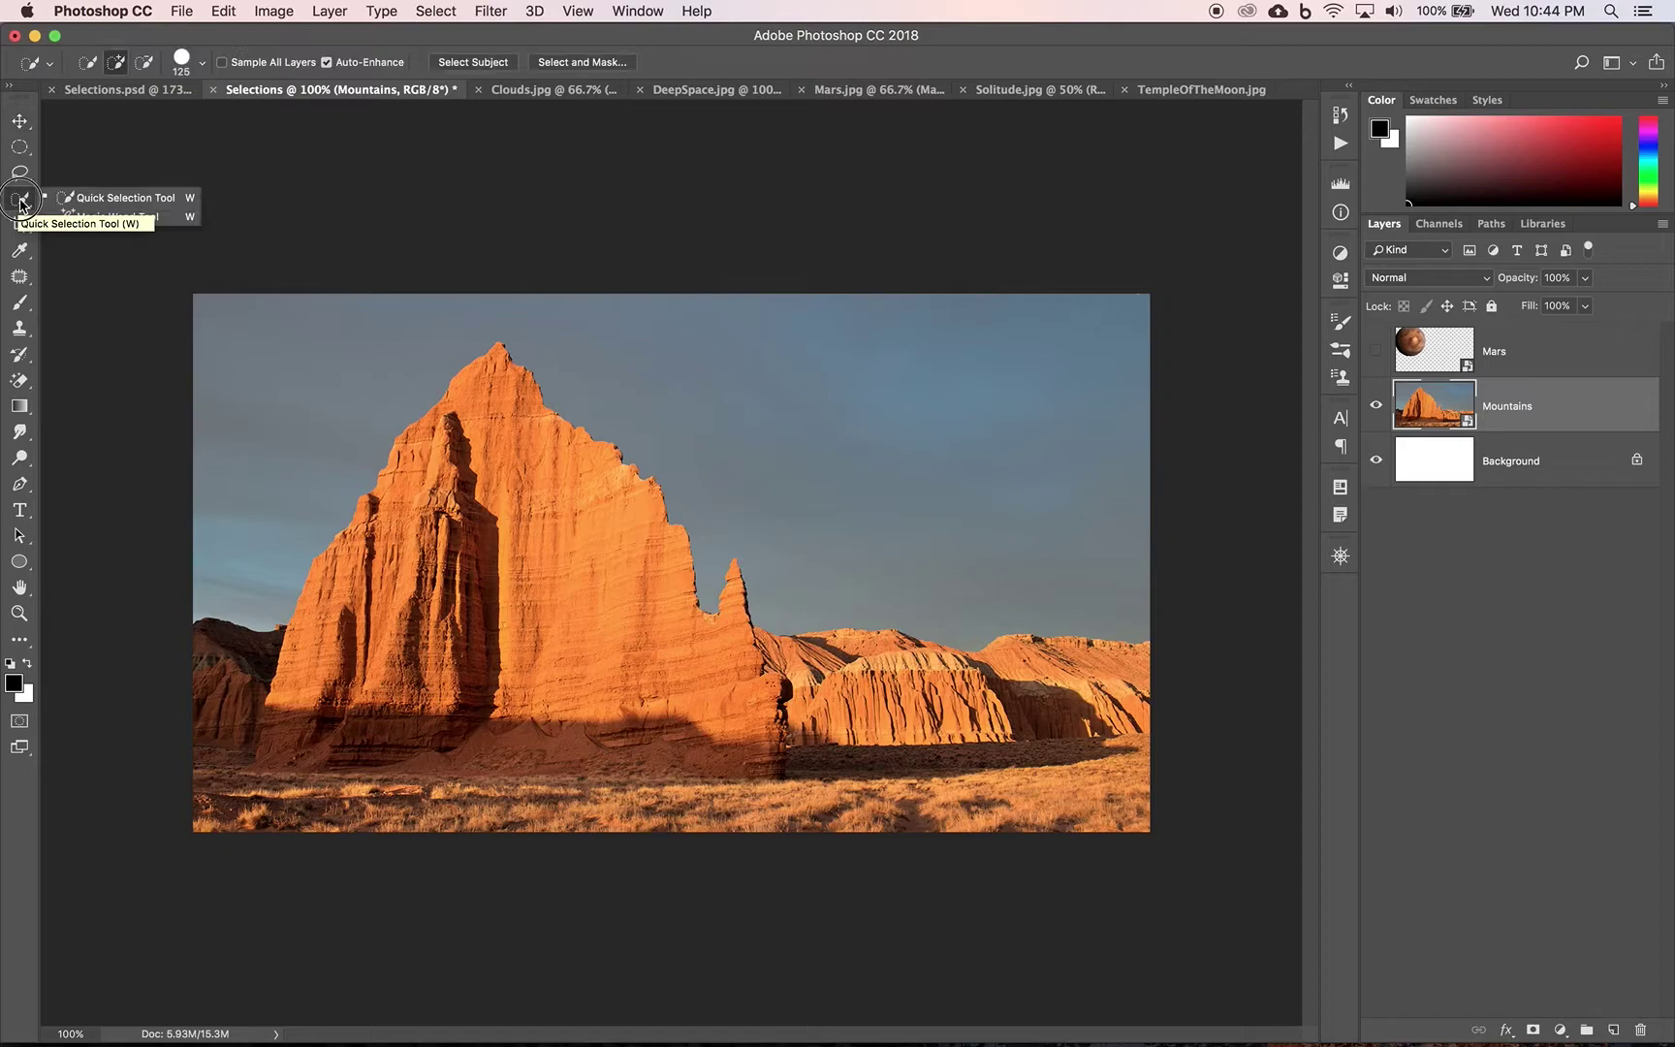
left_click(87, 201)
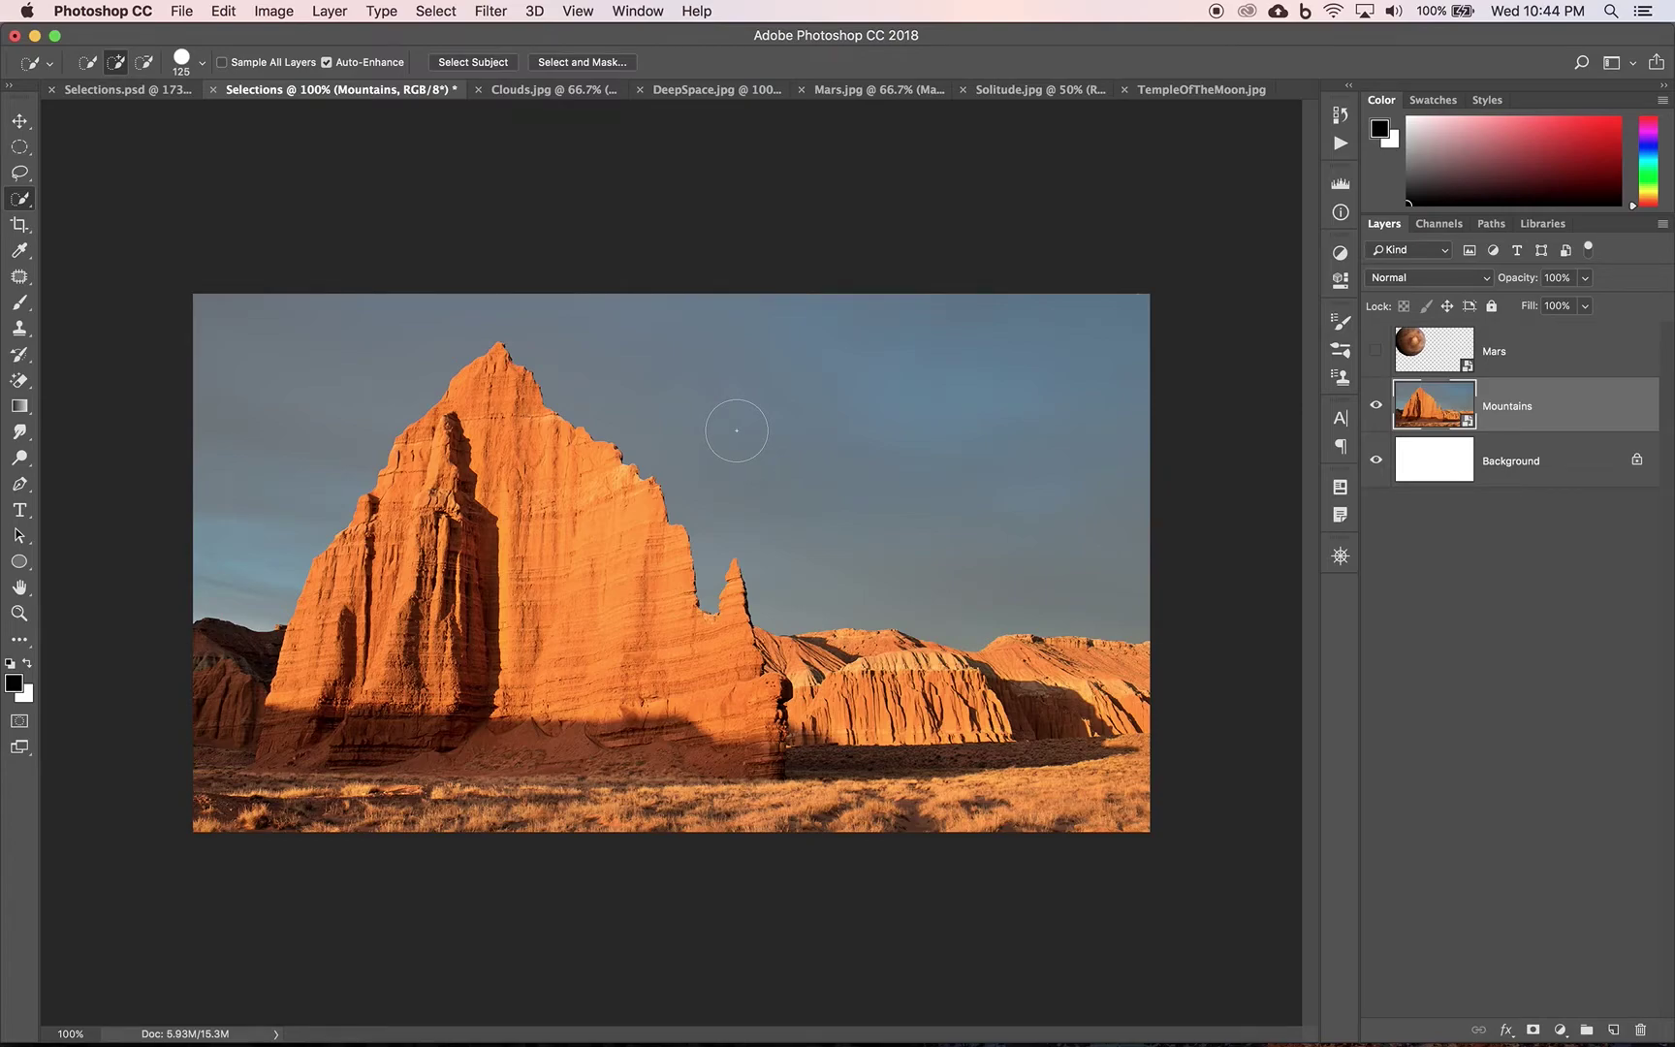
key("bracketright")
key("bracketright")
key("bracketright")
key("bracketright")
key("bracketright")
key("bracketright")
key("bracketright")
key("bracketright")
key("bracketright")
key("bracketright")
key("bracketleft")
key("bracketleft")
key("bracketleft")
key("bracketleft")
key("bracketleft")
key("bracketleft")
key("bracketleft")
key("bracketleft")
mouse_move(490, 657)
left_mouse_down()
mouse_move(562, 722)
mouse_move(640, 741)
mouse_move(604, 712)
mouse_move(485, 683)
mouse_move(369, 678)
mouse_move(358, 693)
left_mouse_up()
key("super+0")
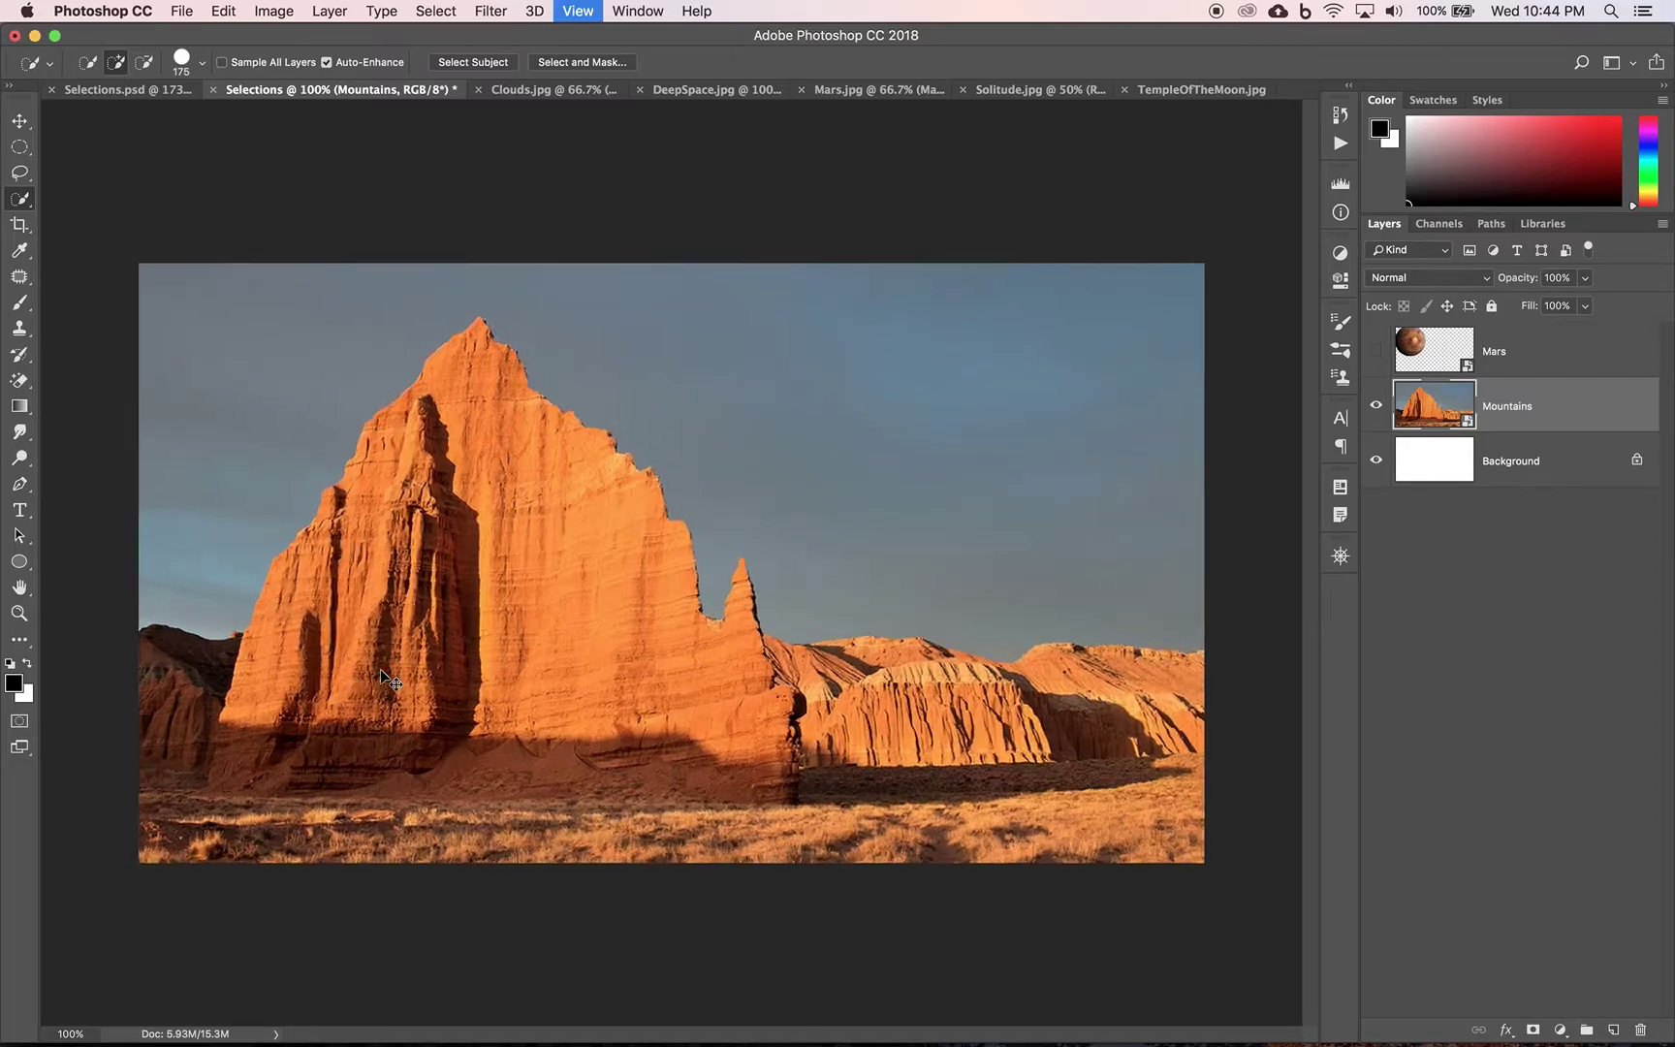
mouse_move(394, 671)
left_mouse_down()
mouse_move(248, 645)
mouse_move(228, 669)
mouse_move(238, 741)
left_mouse_up()
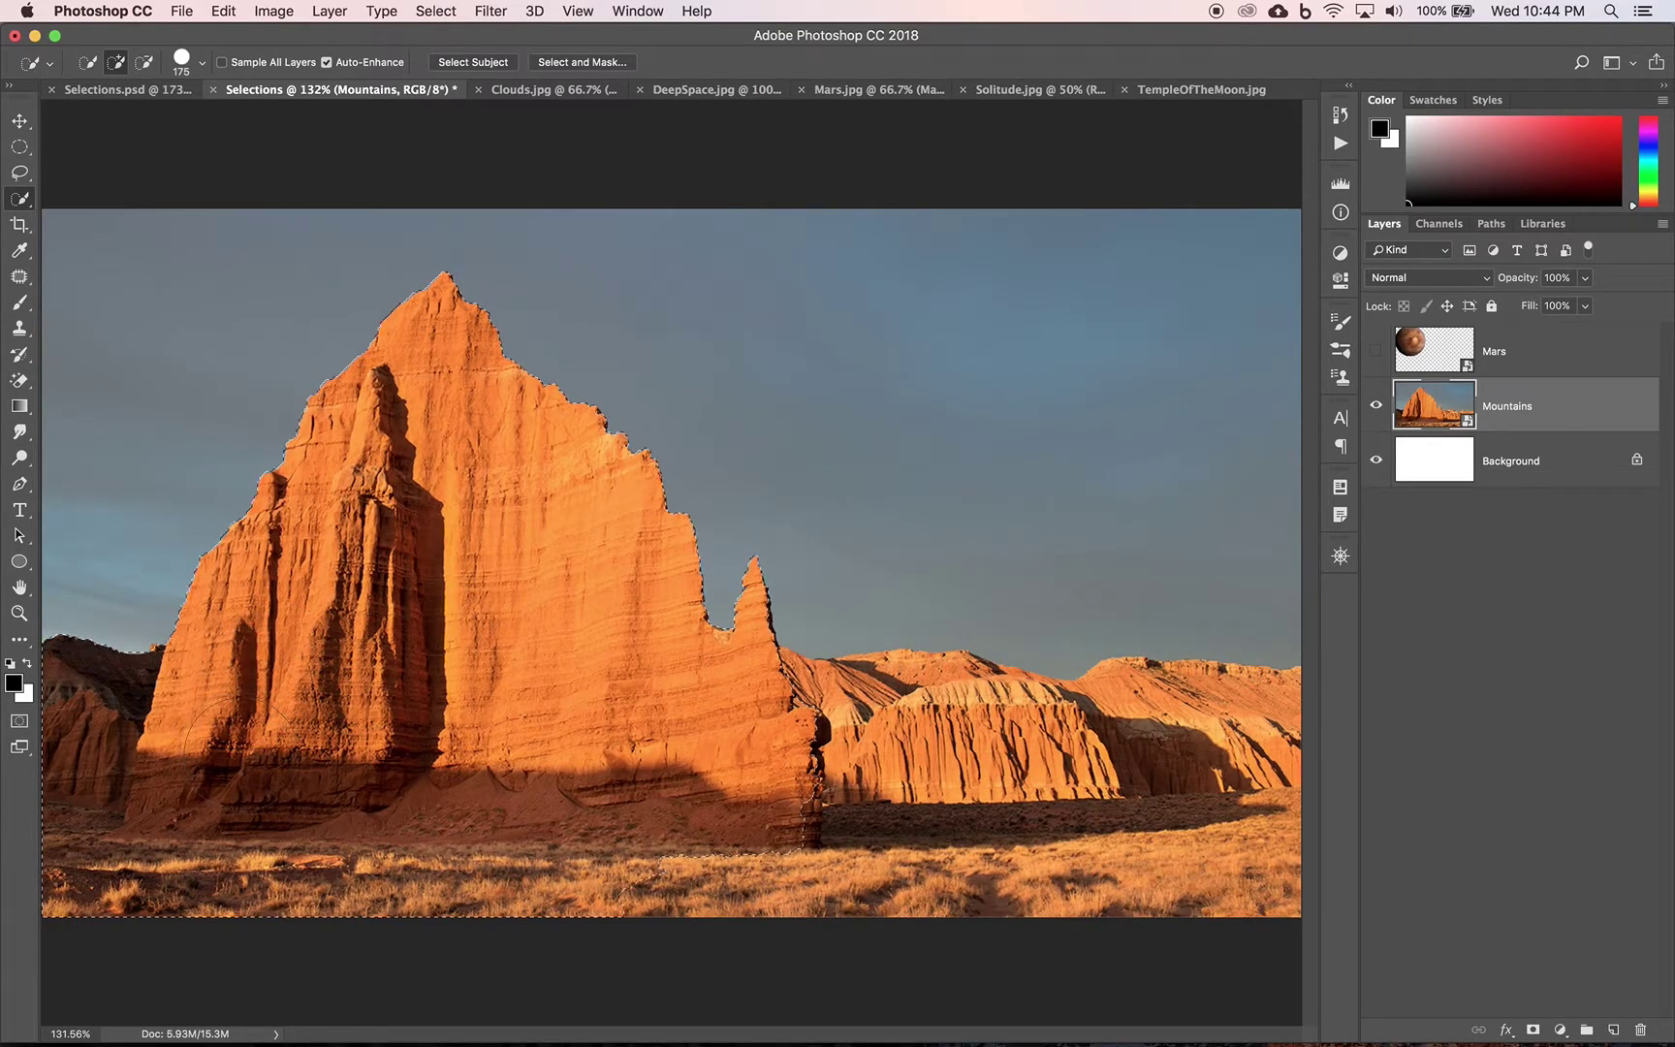
mouse_move(679, 790)
left_mouse_down()
mouse_move(1115, 827)
mouse_move(1225, 783)
mouse_move(961, 838)
mouse_move(1154, 832)
mouse_move(1230, 799)
mouse_move(1245, 775)
mouse_move(1192, 746)
left_mouse_up()
Step: Add the sky to the selection and subtract it again
left_click(993, 554)
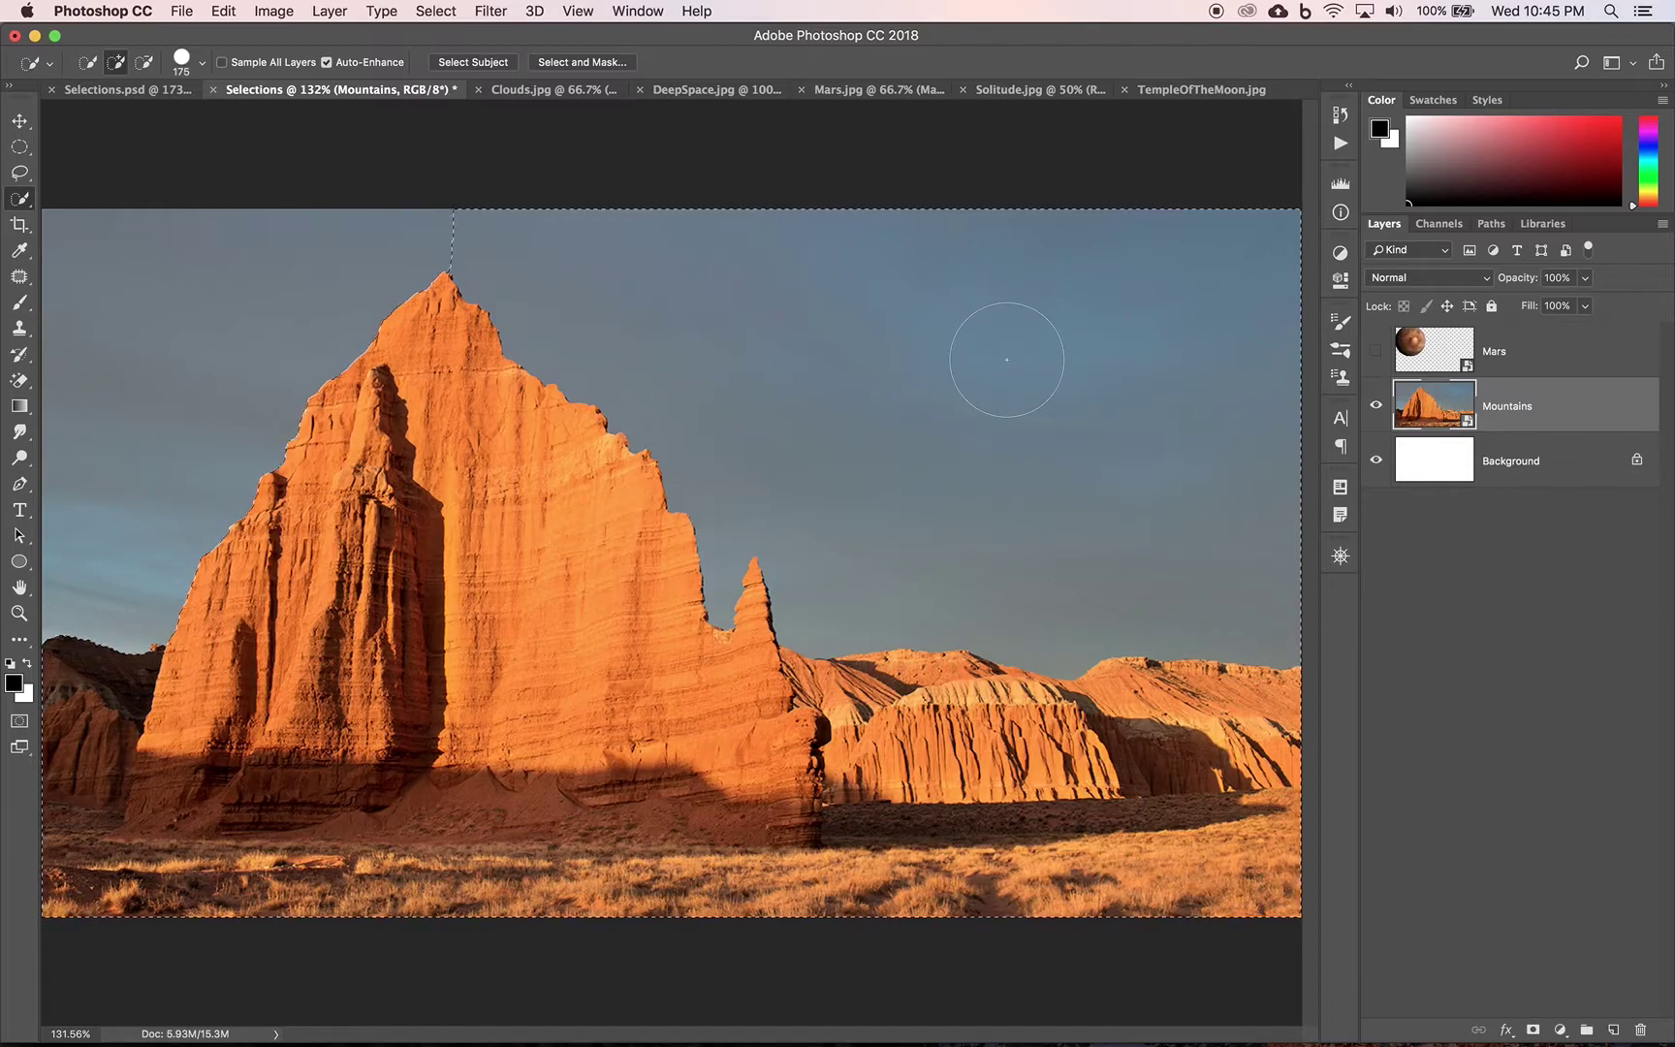
left_click(1006, 360, "alt")
mouse_move(1006, 360)
left_mouse_down()
mouse_move(1017, 322)
mouse_move(934, 280)
mouse_move(752, 235)
mouse_move(545, 233)
mouse_move(864, 310)
mouse_move(1066, 400)
mouse_move(1009, 475)
mouse_move(1072, 513)
mouse_move(980, 569)
mouse_move(1006, 562)
left_mouse_up()
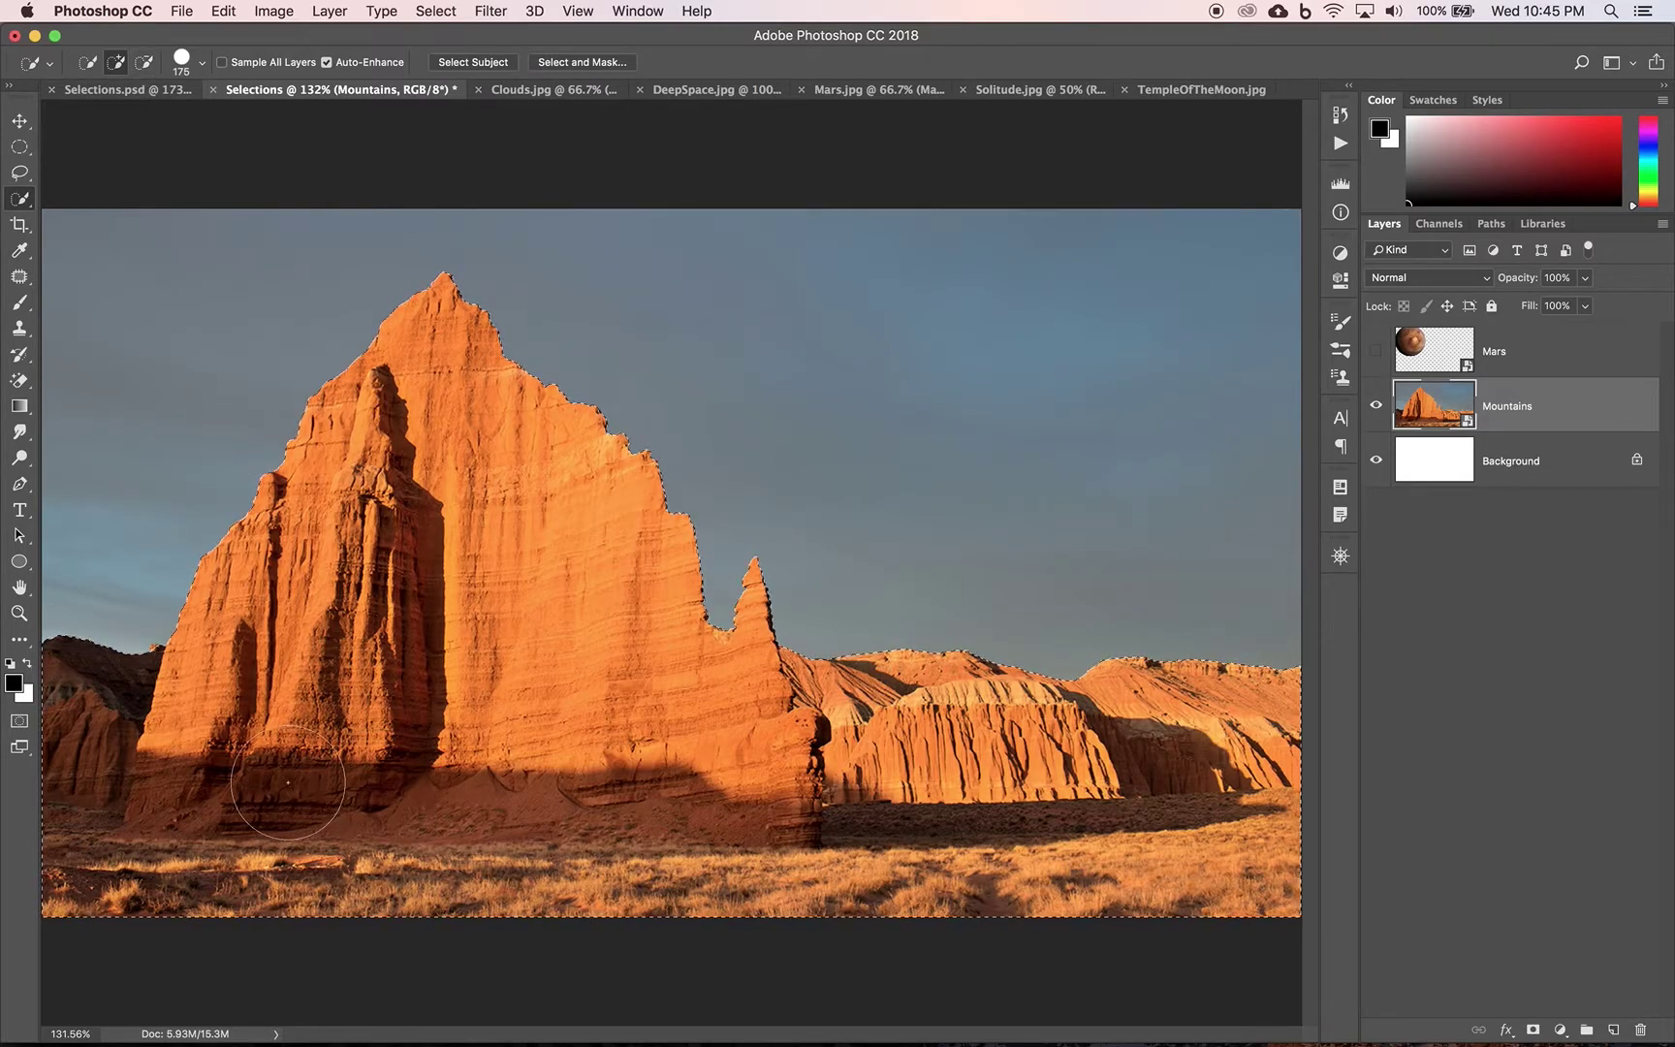
Step: Add the small missed rock at the main peak's left foot to the selection using a Quick Selection brush of size 9
left_click(19, 614)
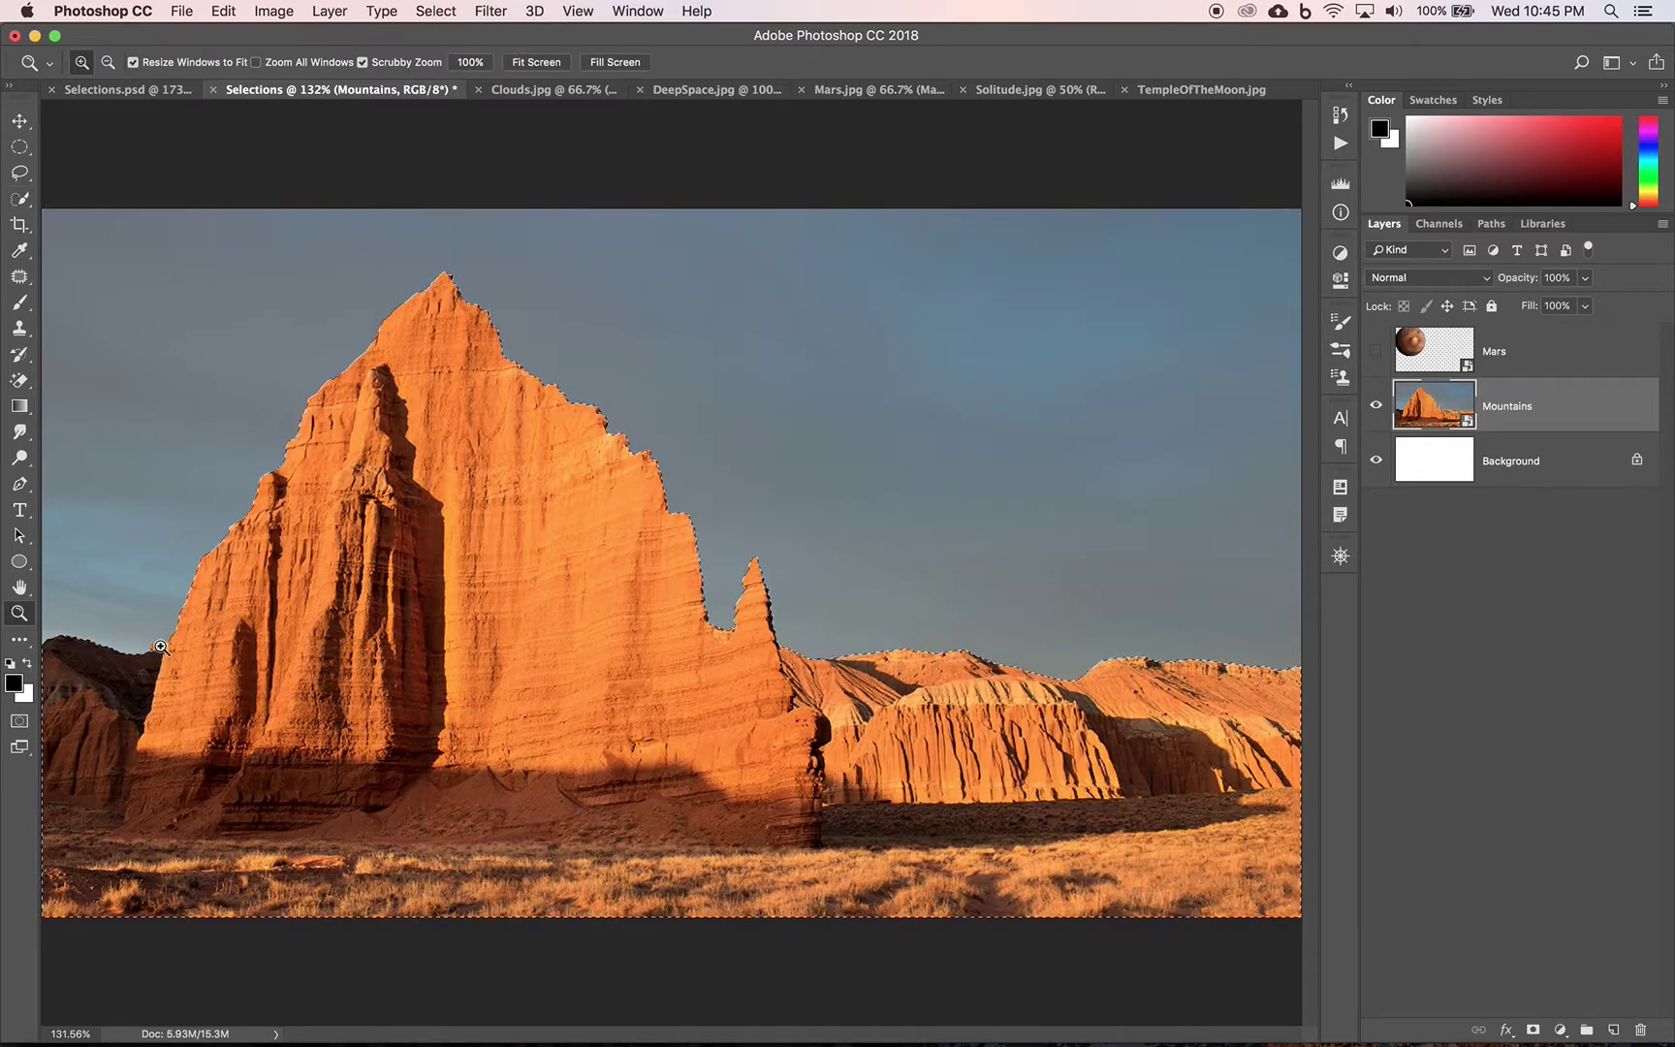
left_click_drag(152, 628, 305, 707)
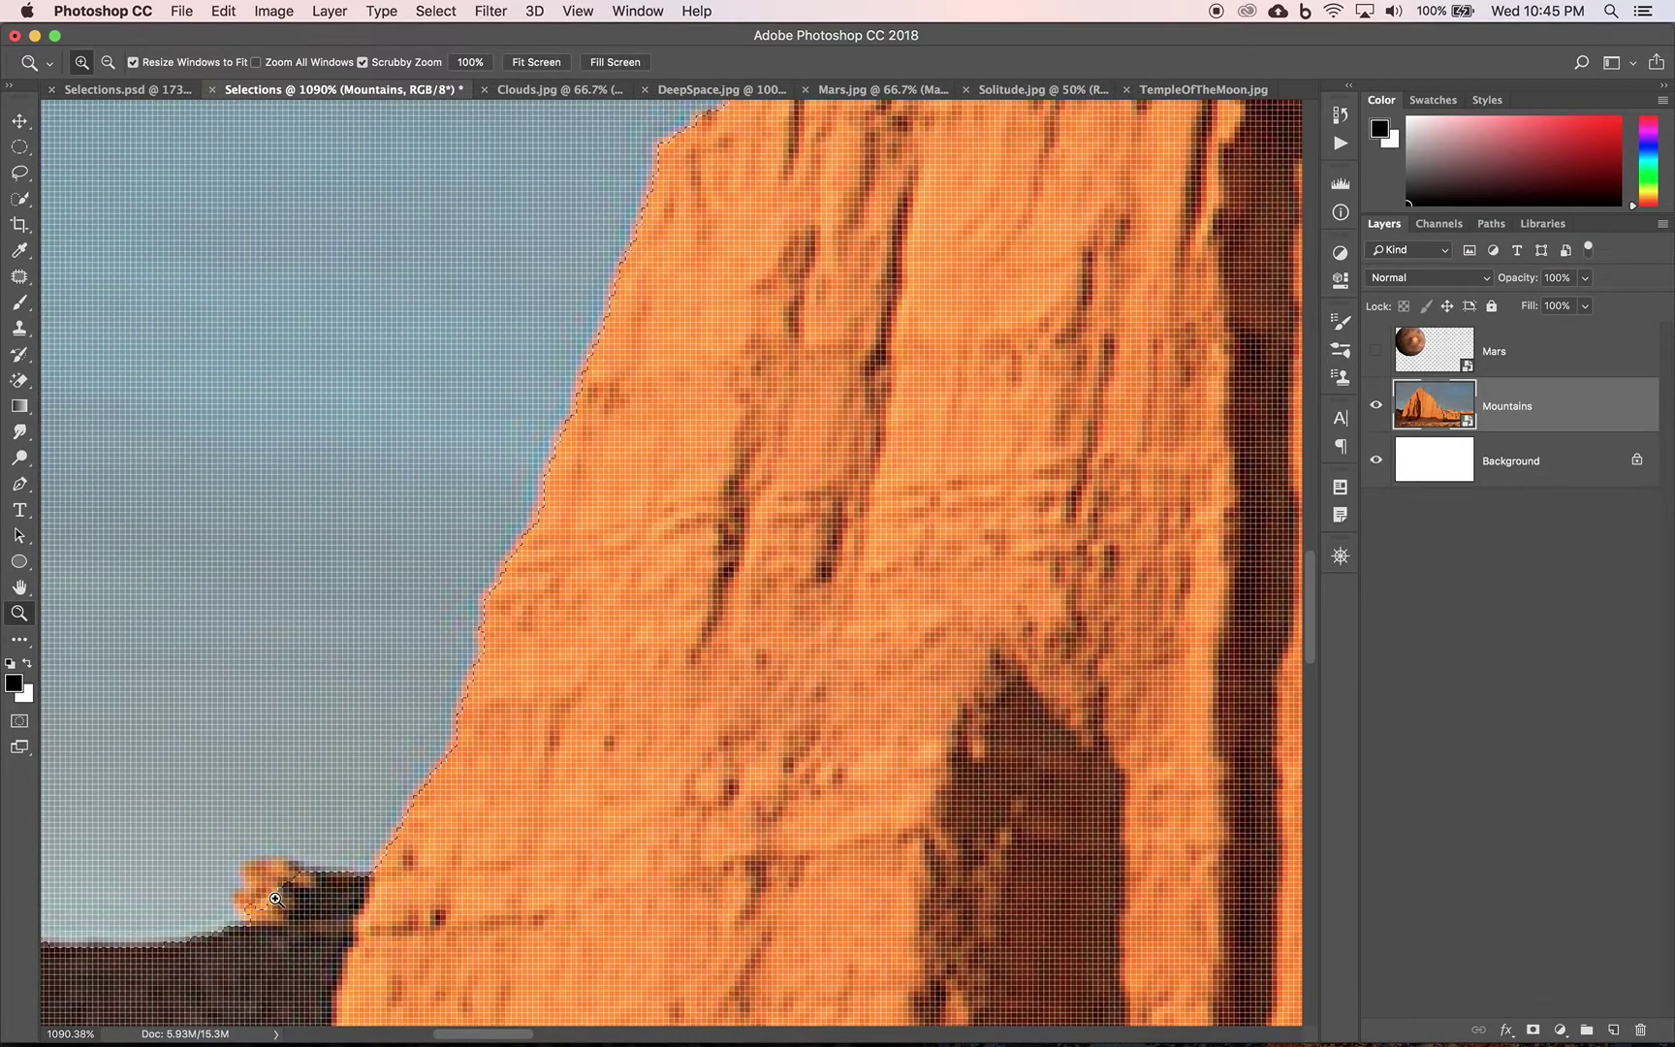
left_click(21, 199)
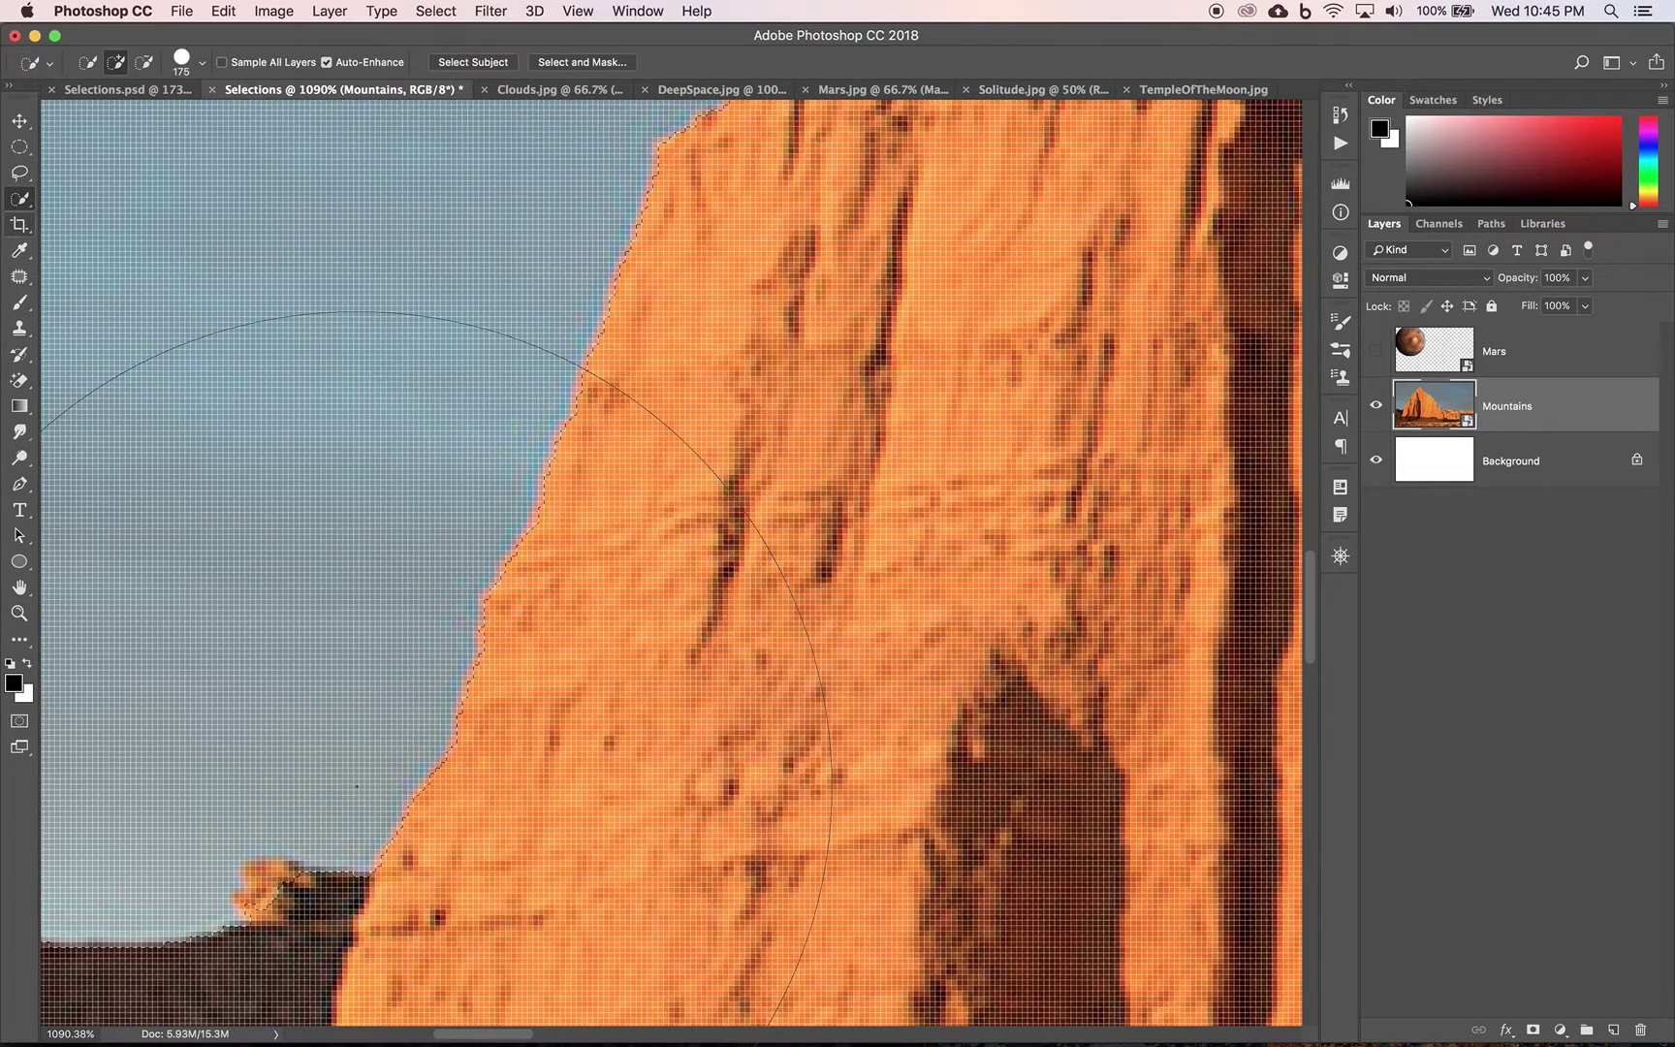
key("bracketleft")
key("bracketleft")
key("bracketleft")
key("bracketleft")
key("bracketleft")
key("bracketleft")
key("bracketleft")
key("bracketleft")
key("bracketleft")
key("bracketleft")
key("bracketleft")
key("bracketleft")
key("bracketleft")
key("bracketleft")
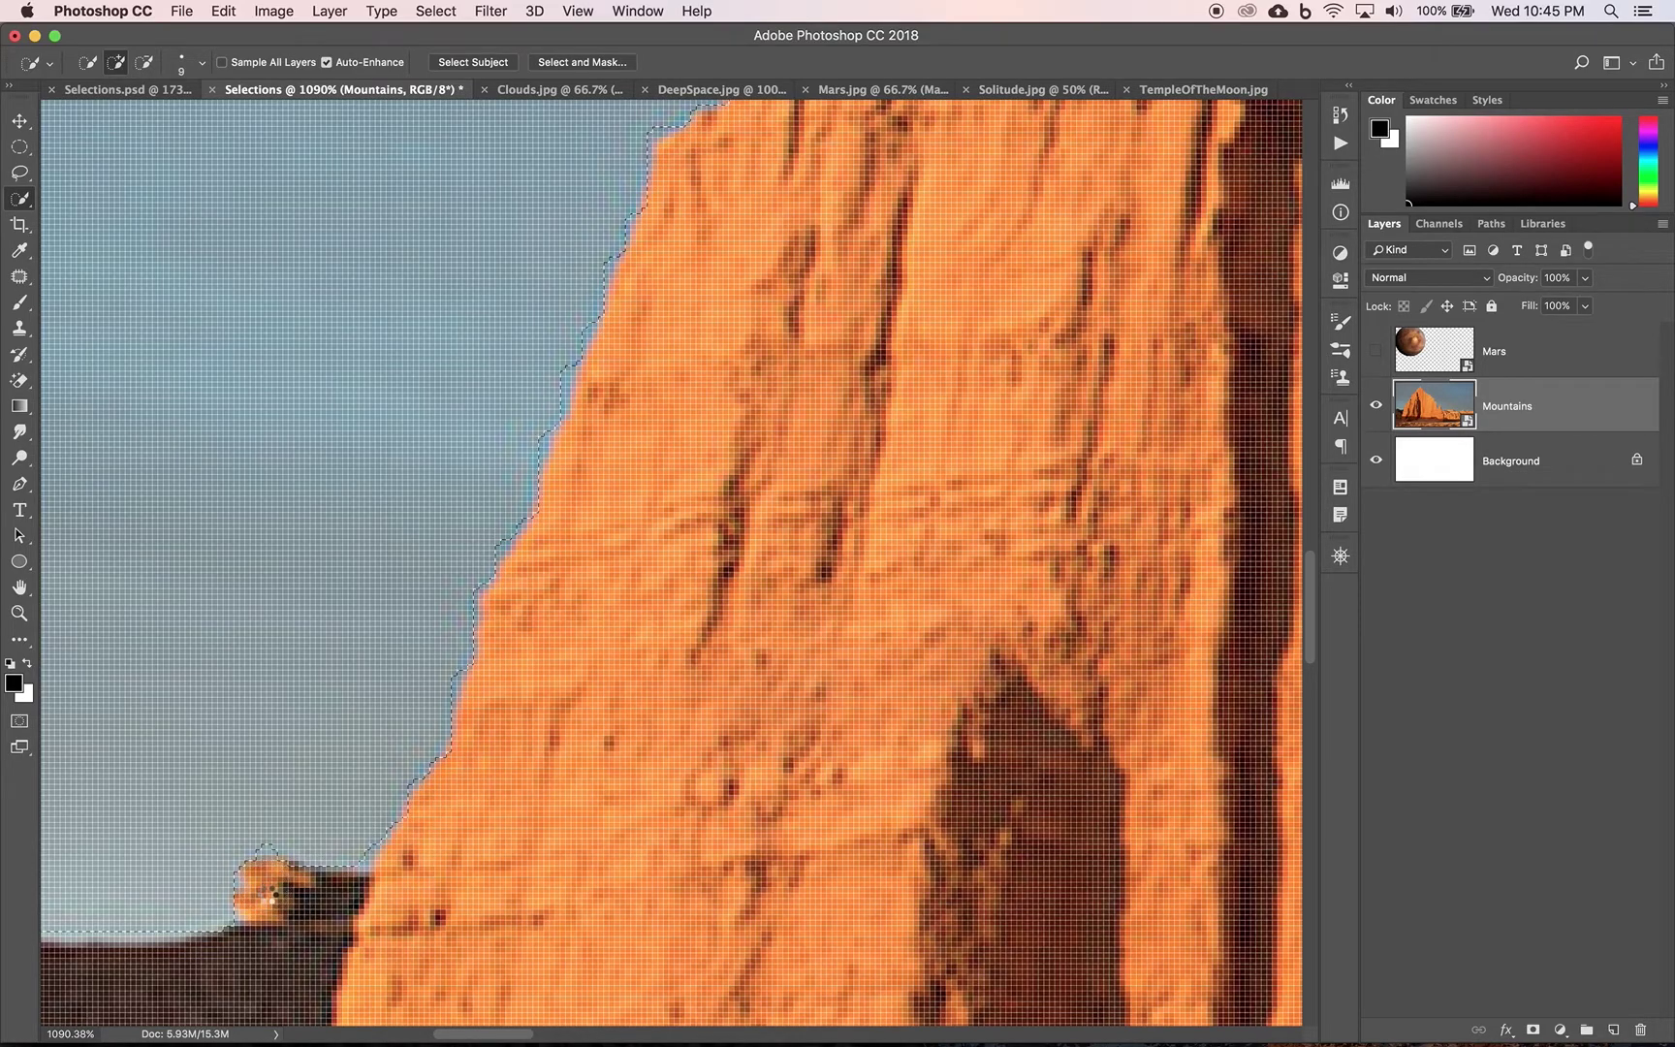
mouse_move(271, 892)
left_mouse_down()
mouse_move(307, 906)
mouse_move(379, 884)
left_mouse_up()
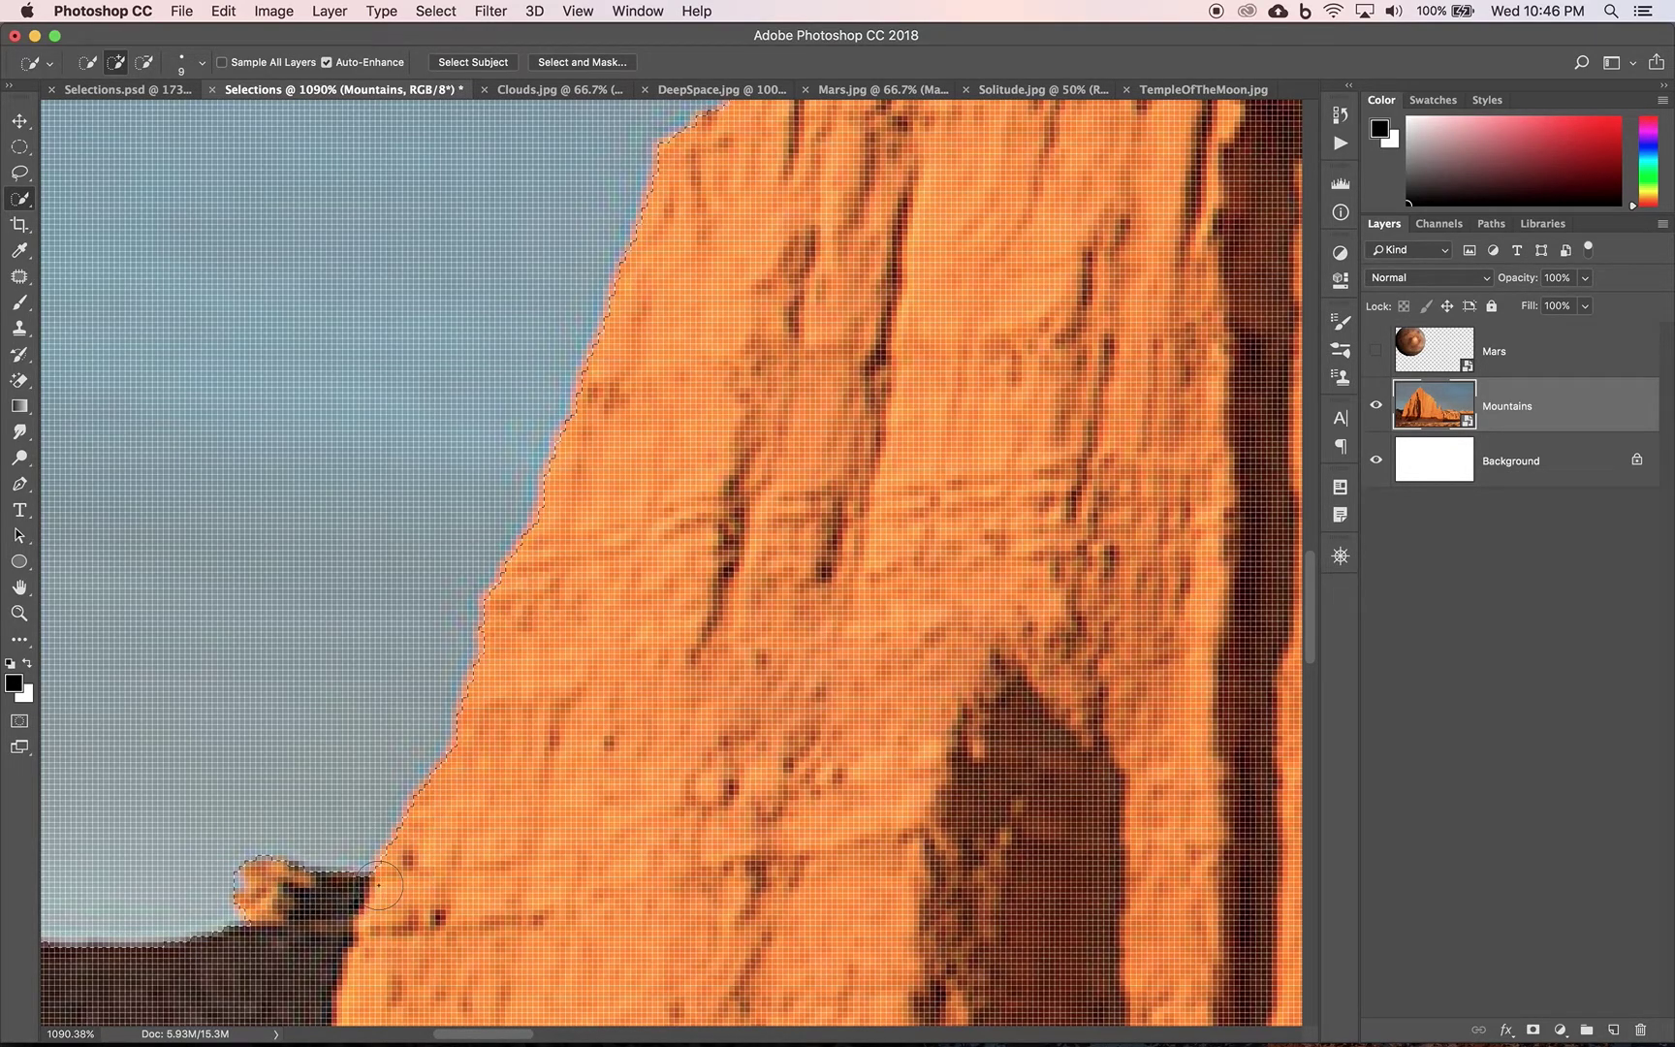
key("super+0")
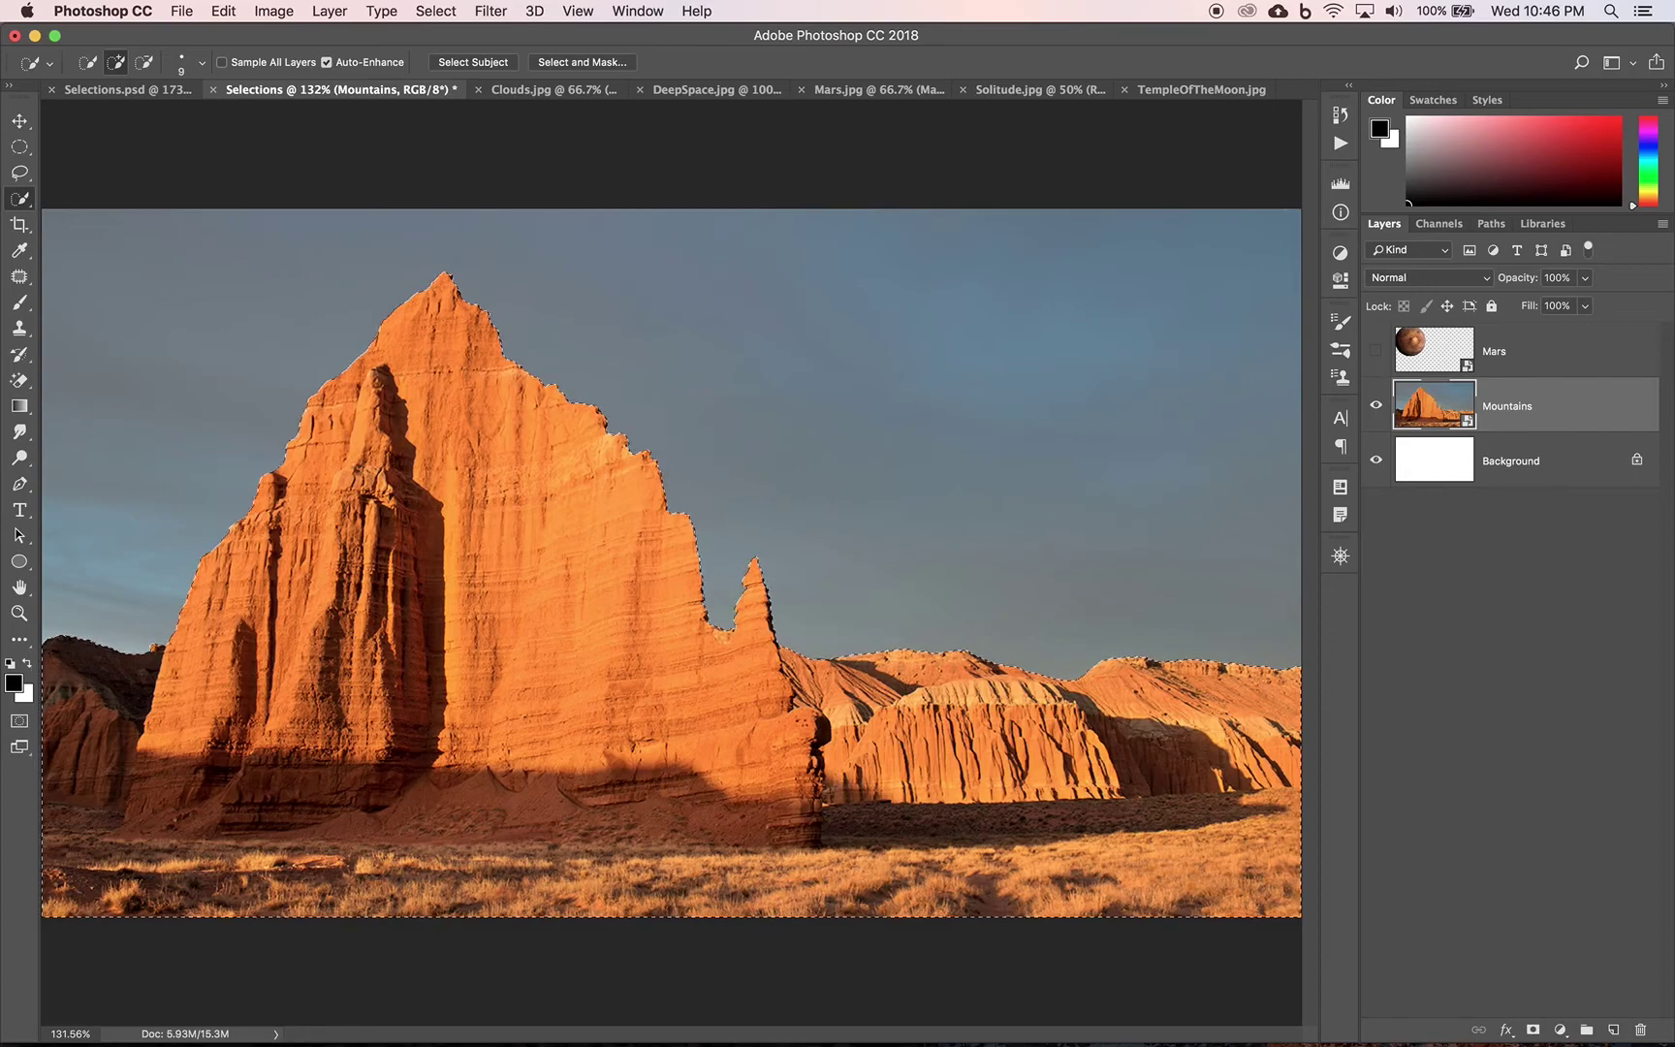
Step: Invert the selection to cover the sky and try to delete it from the Mountains layer
left_click(438, 11)
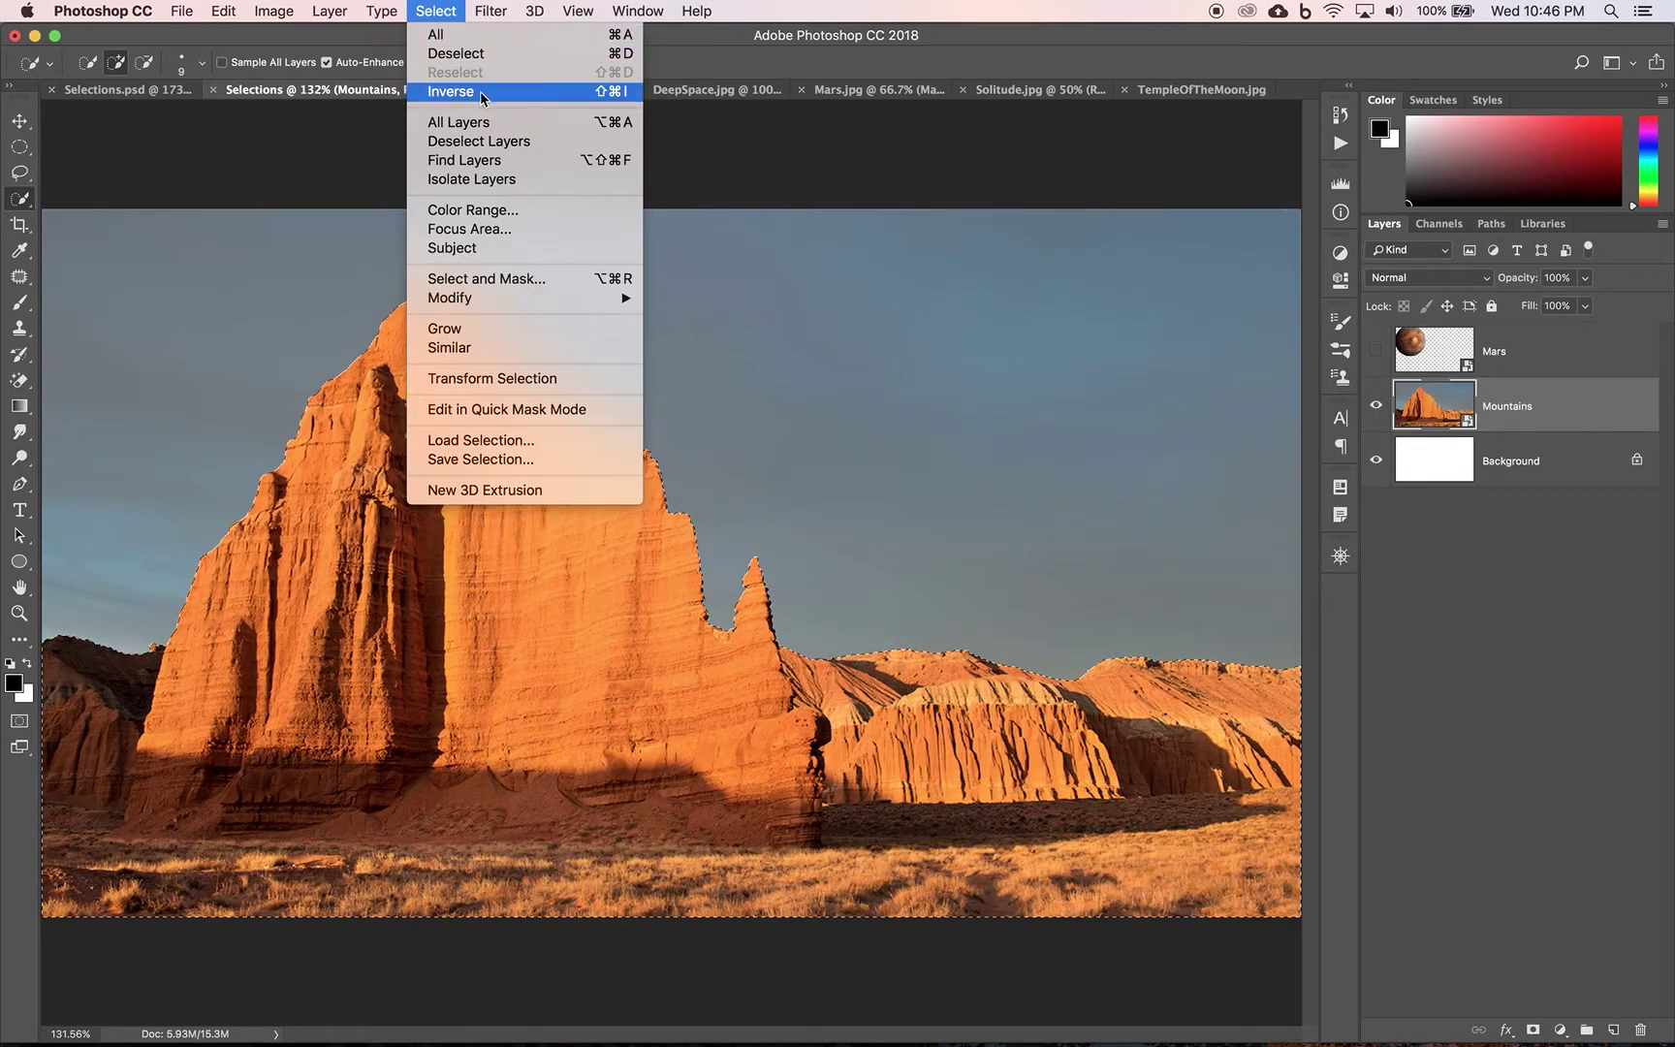
left_click(616, 94)
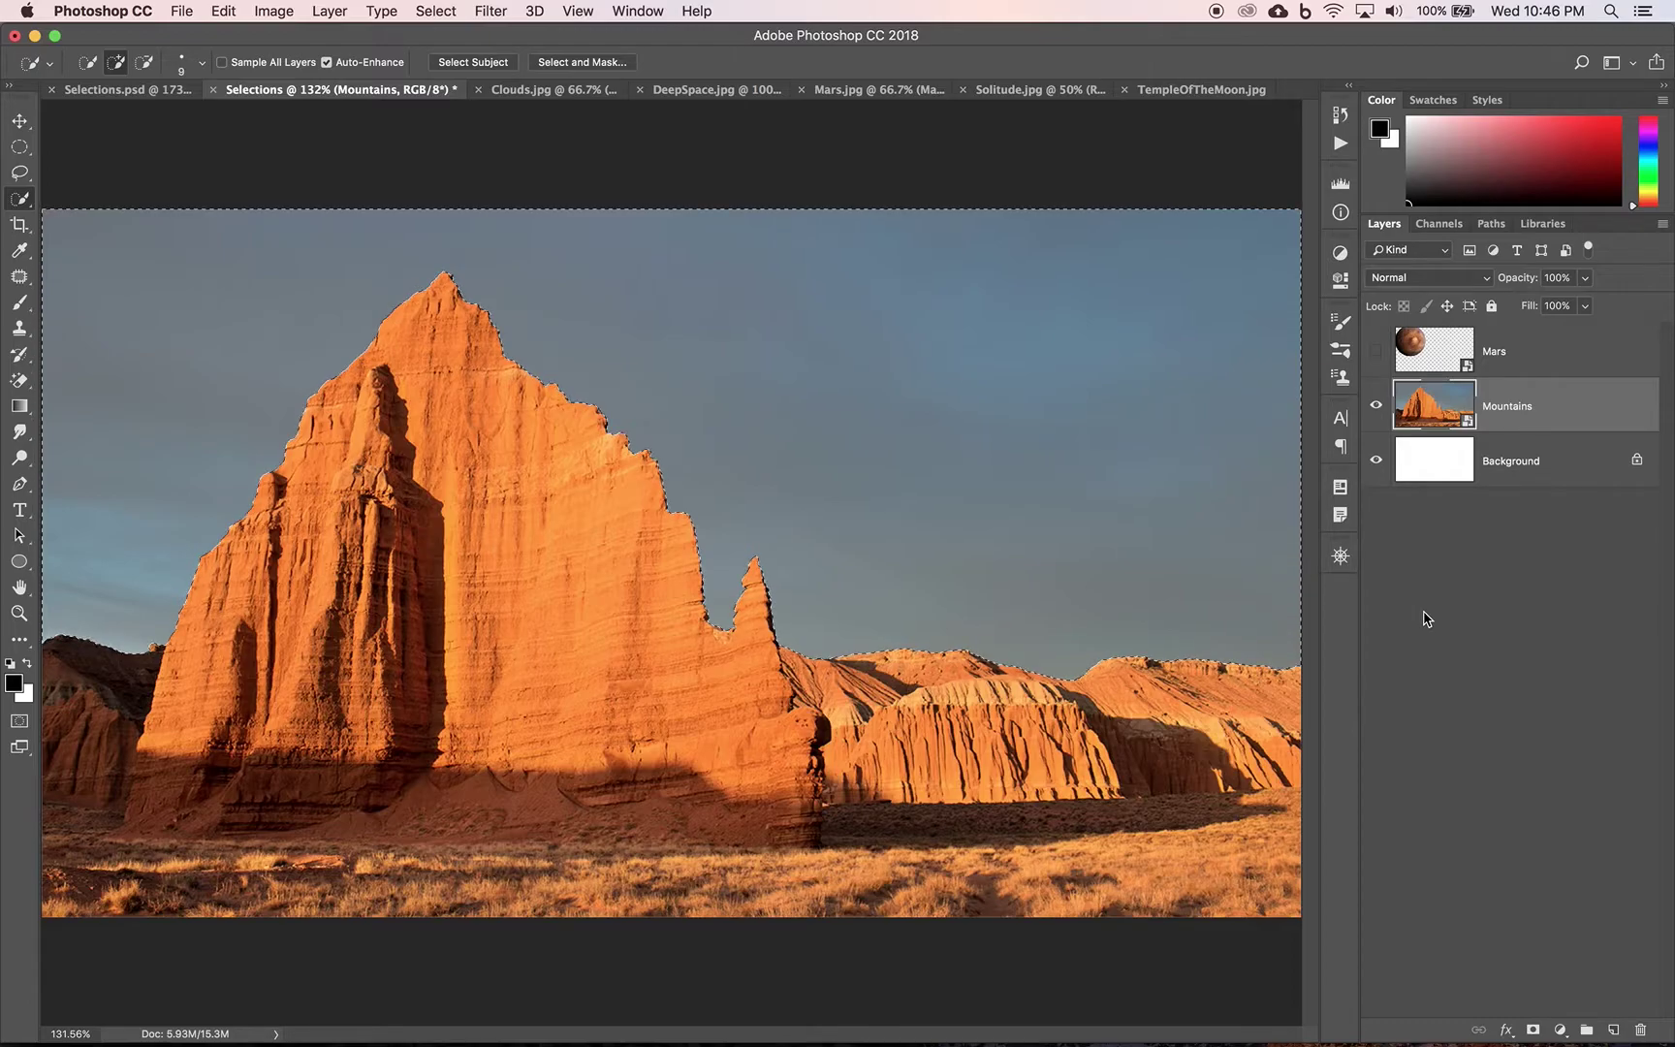
key("BackSpace")
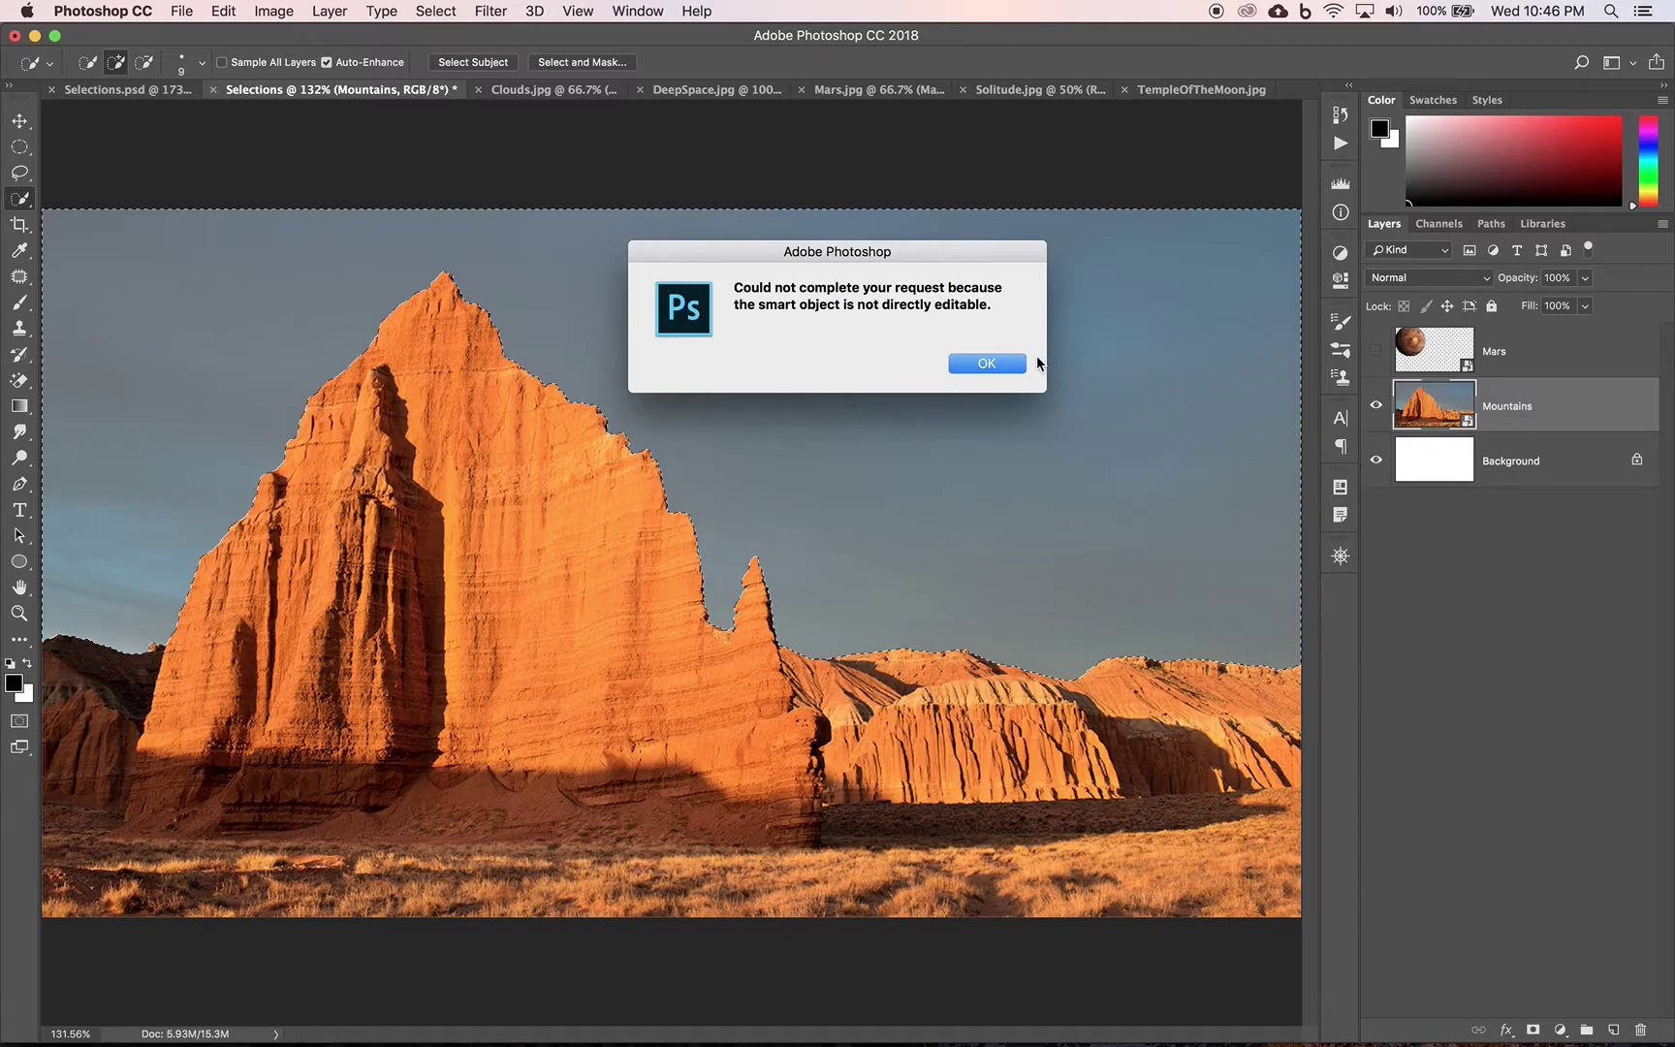
left_click(1008, 364)
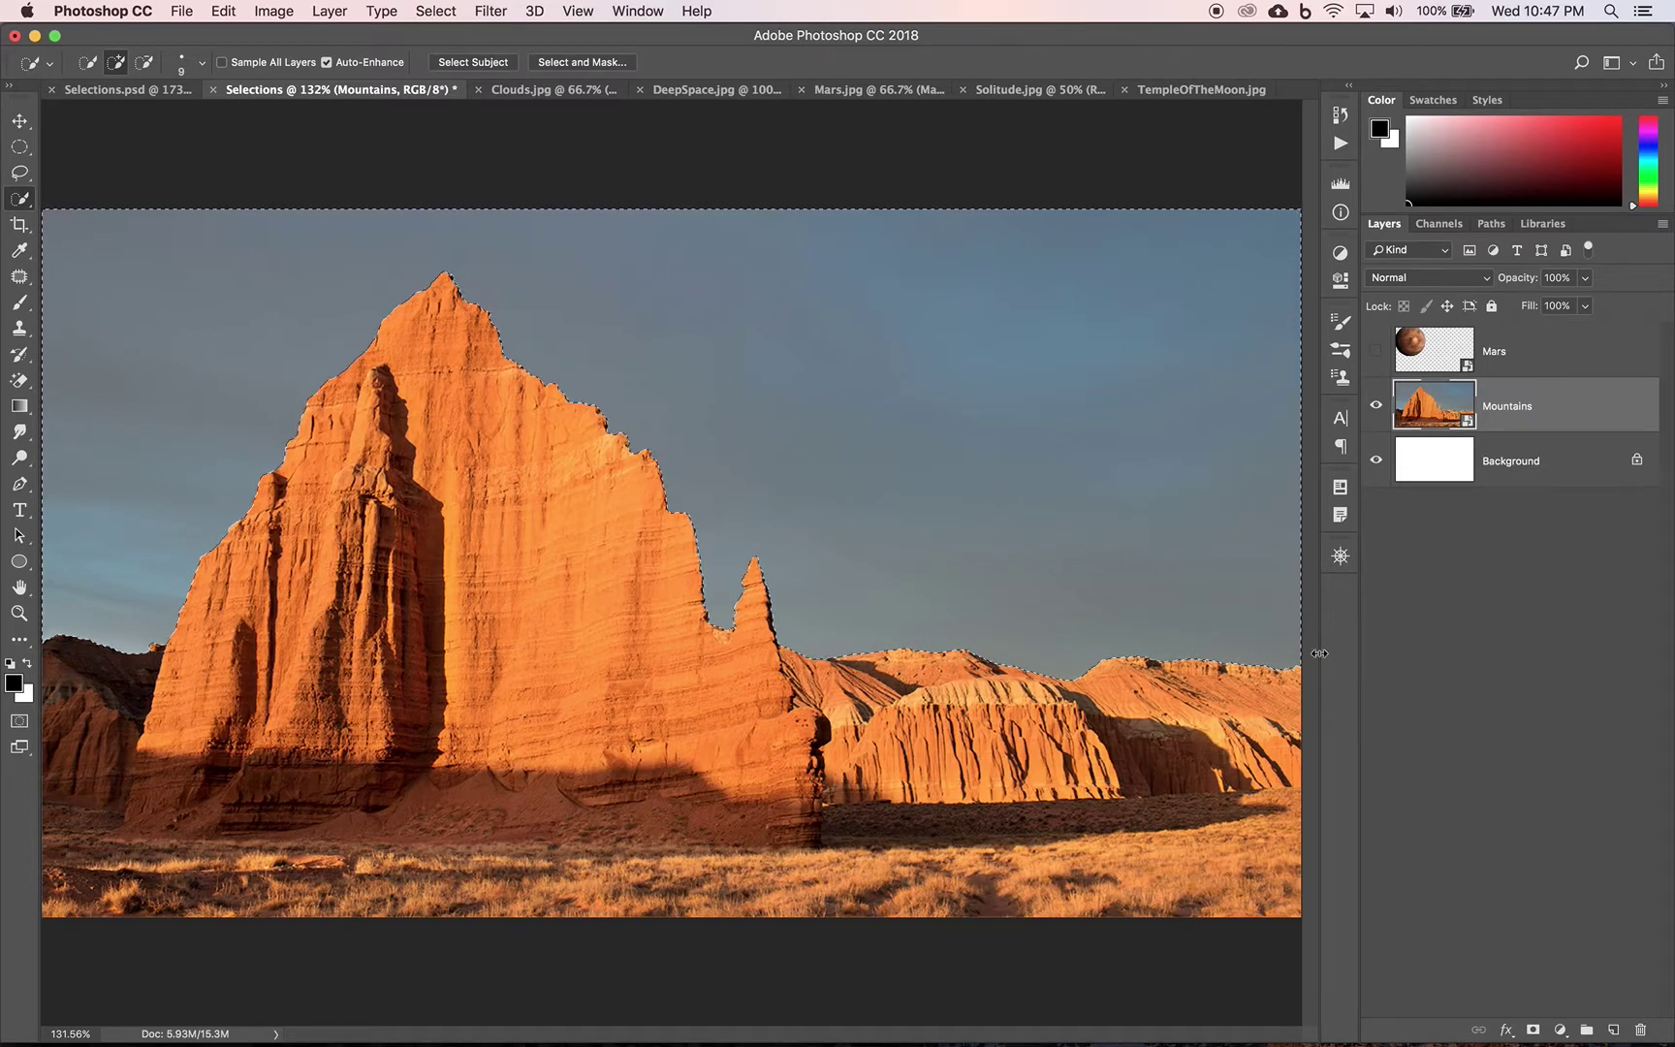
Step: Try masking the Mountains layer with the sky selection and undo the mask
left_click(1532, 1030)
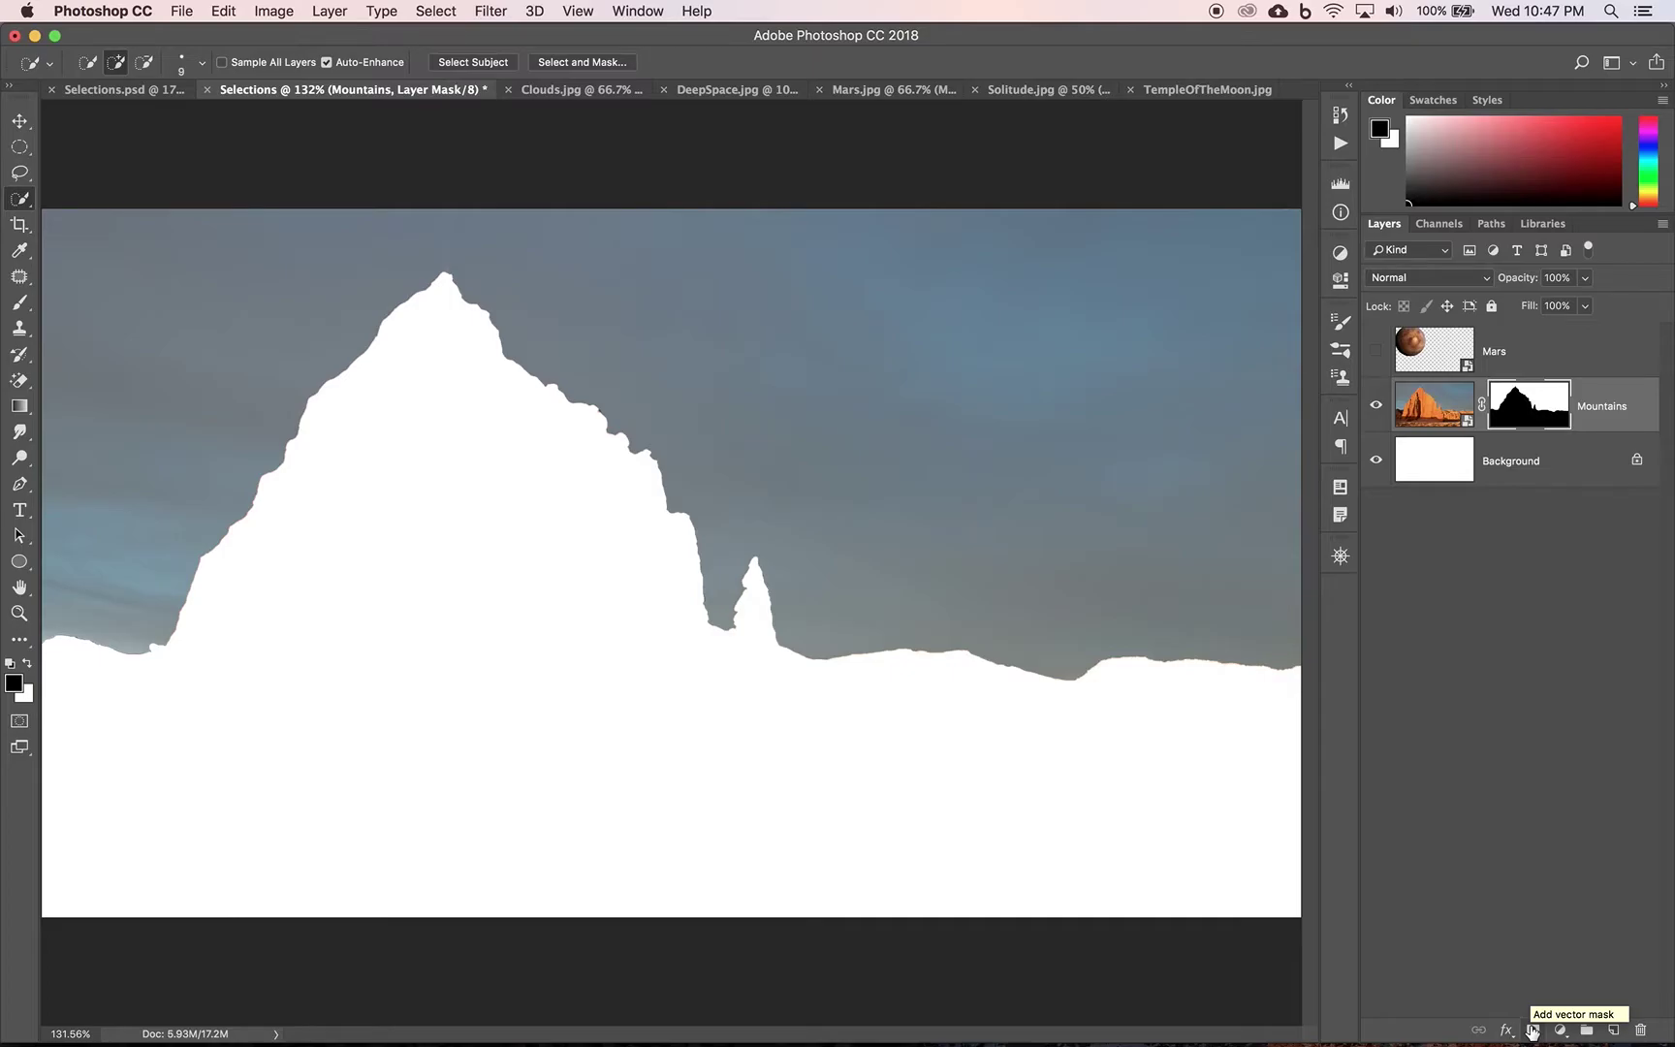
key("super+z")
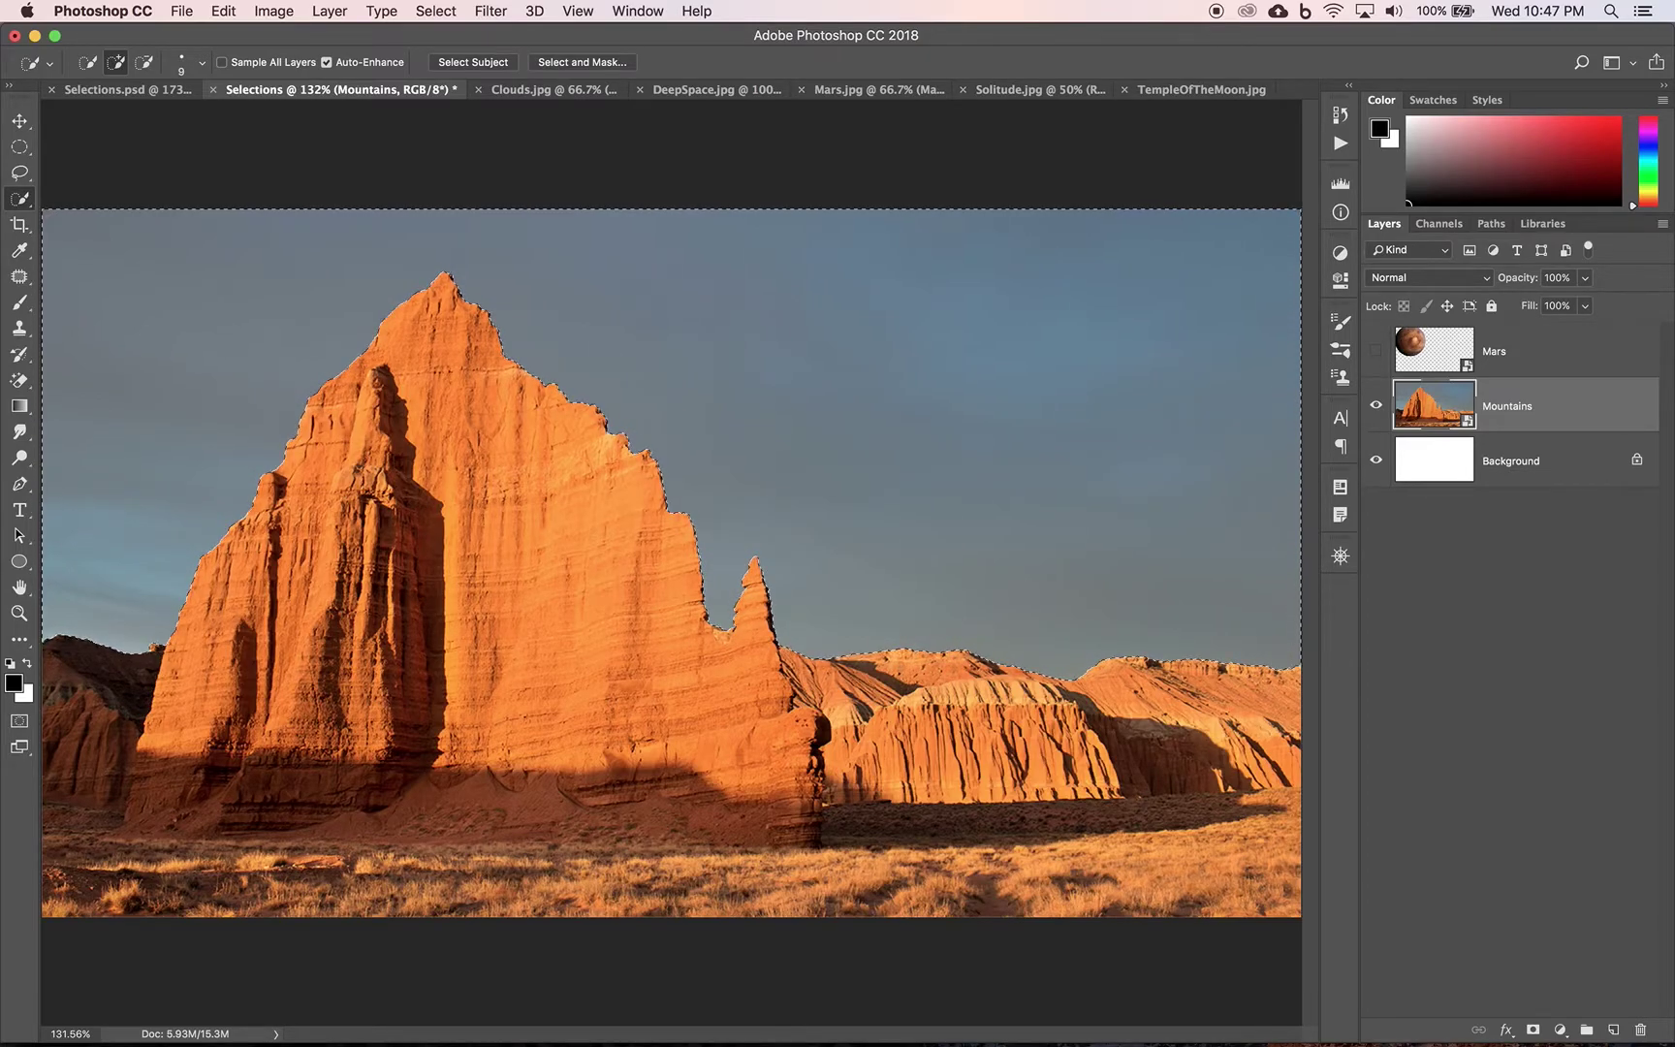
Step: Invert the selection back to the mountains and foreground and add it as a layer mask on the Mountains layer
left_click(438, 11)
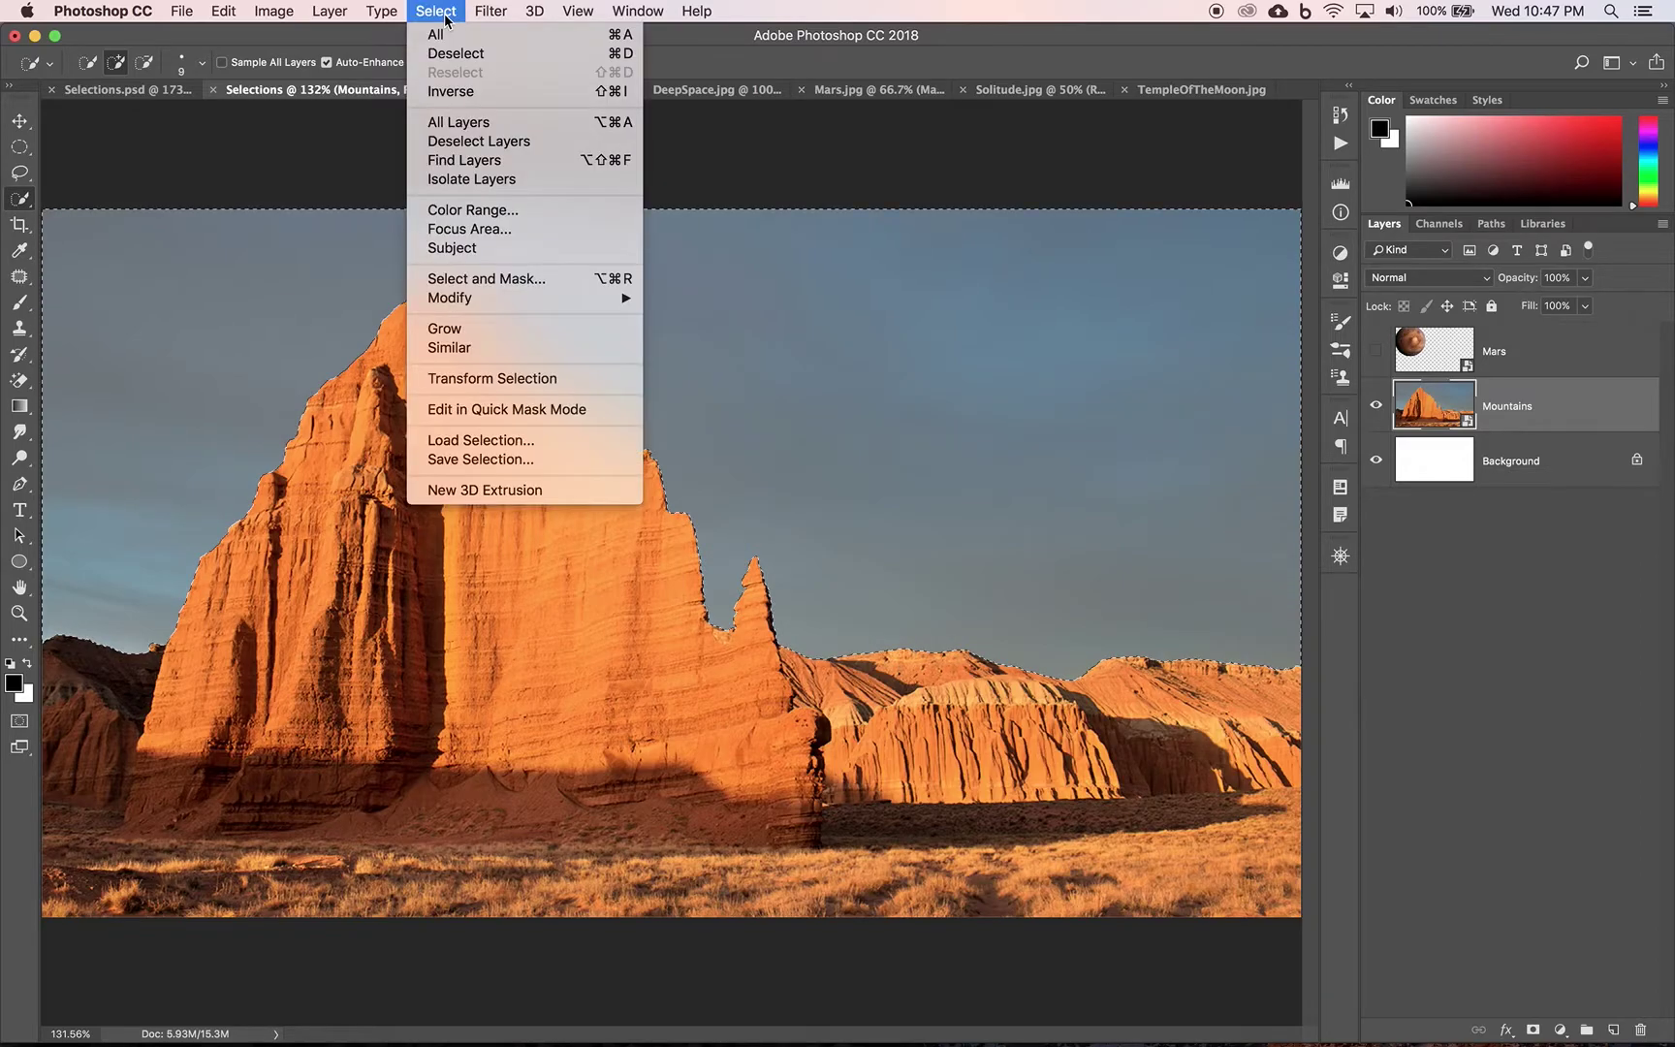
left_click(470, 91)
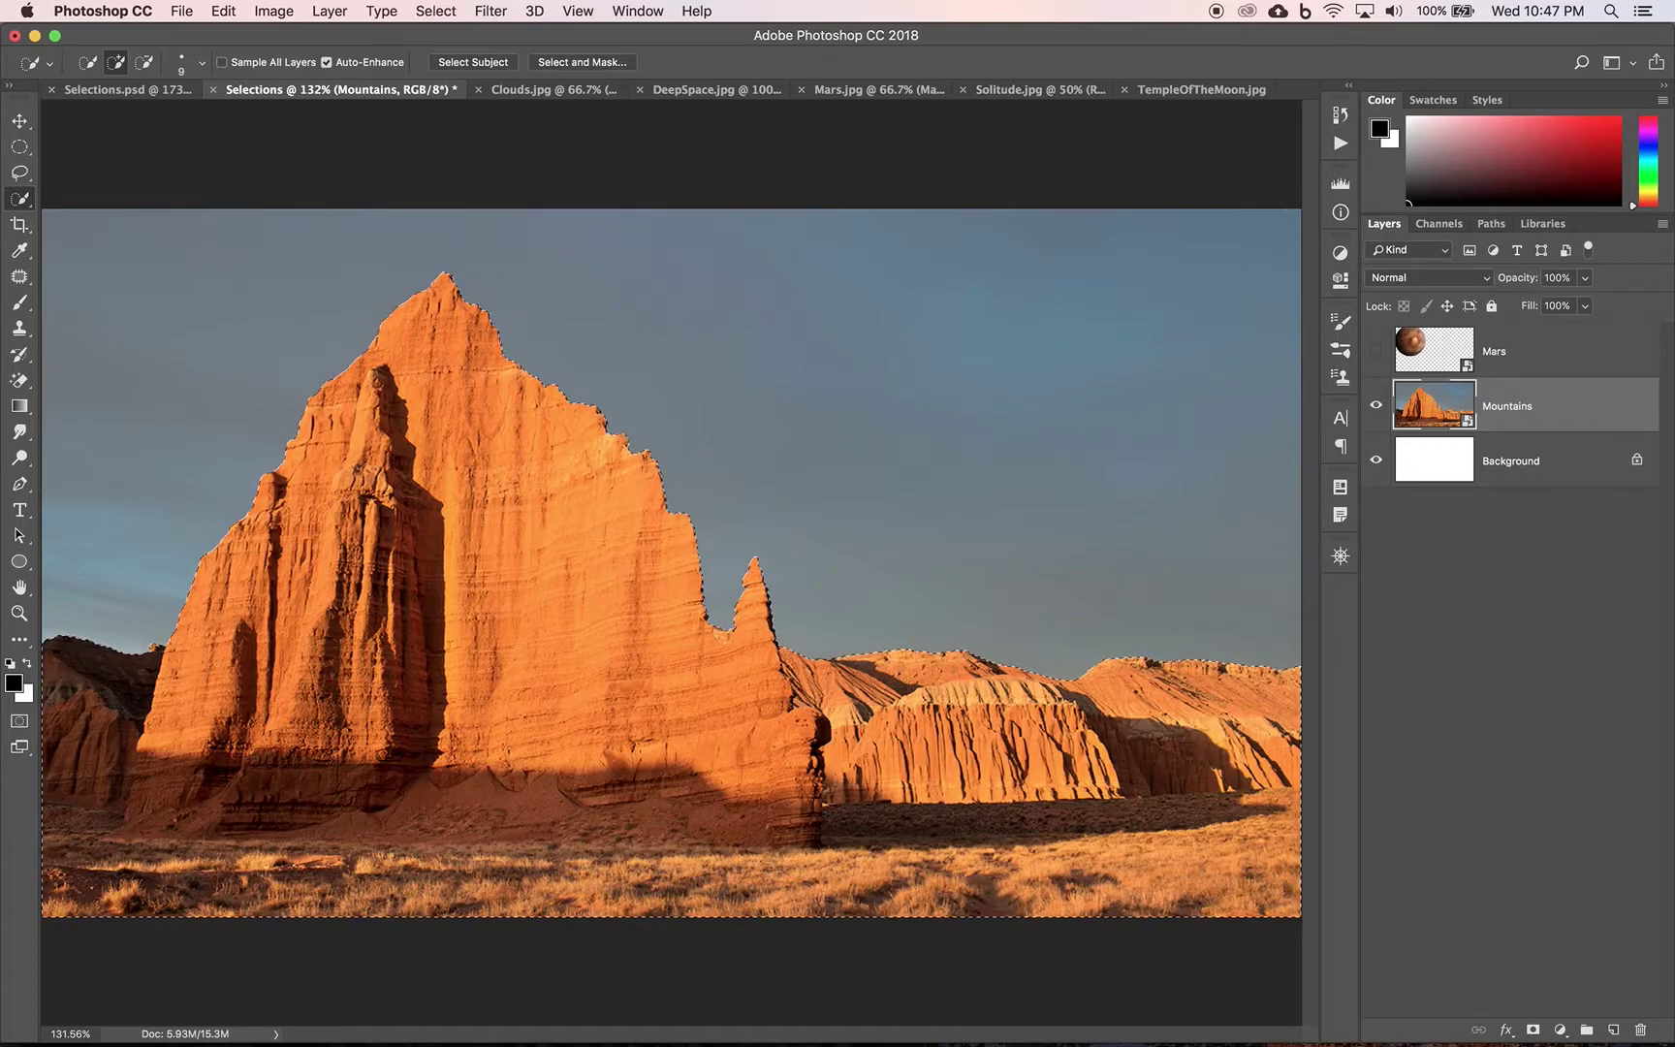
left_click(1532, 1030)
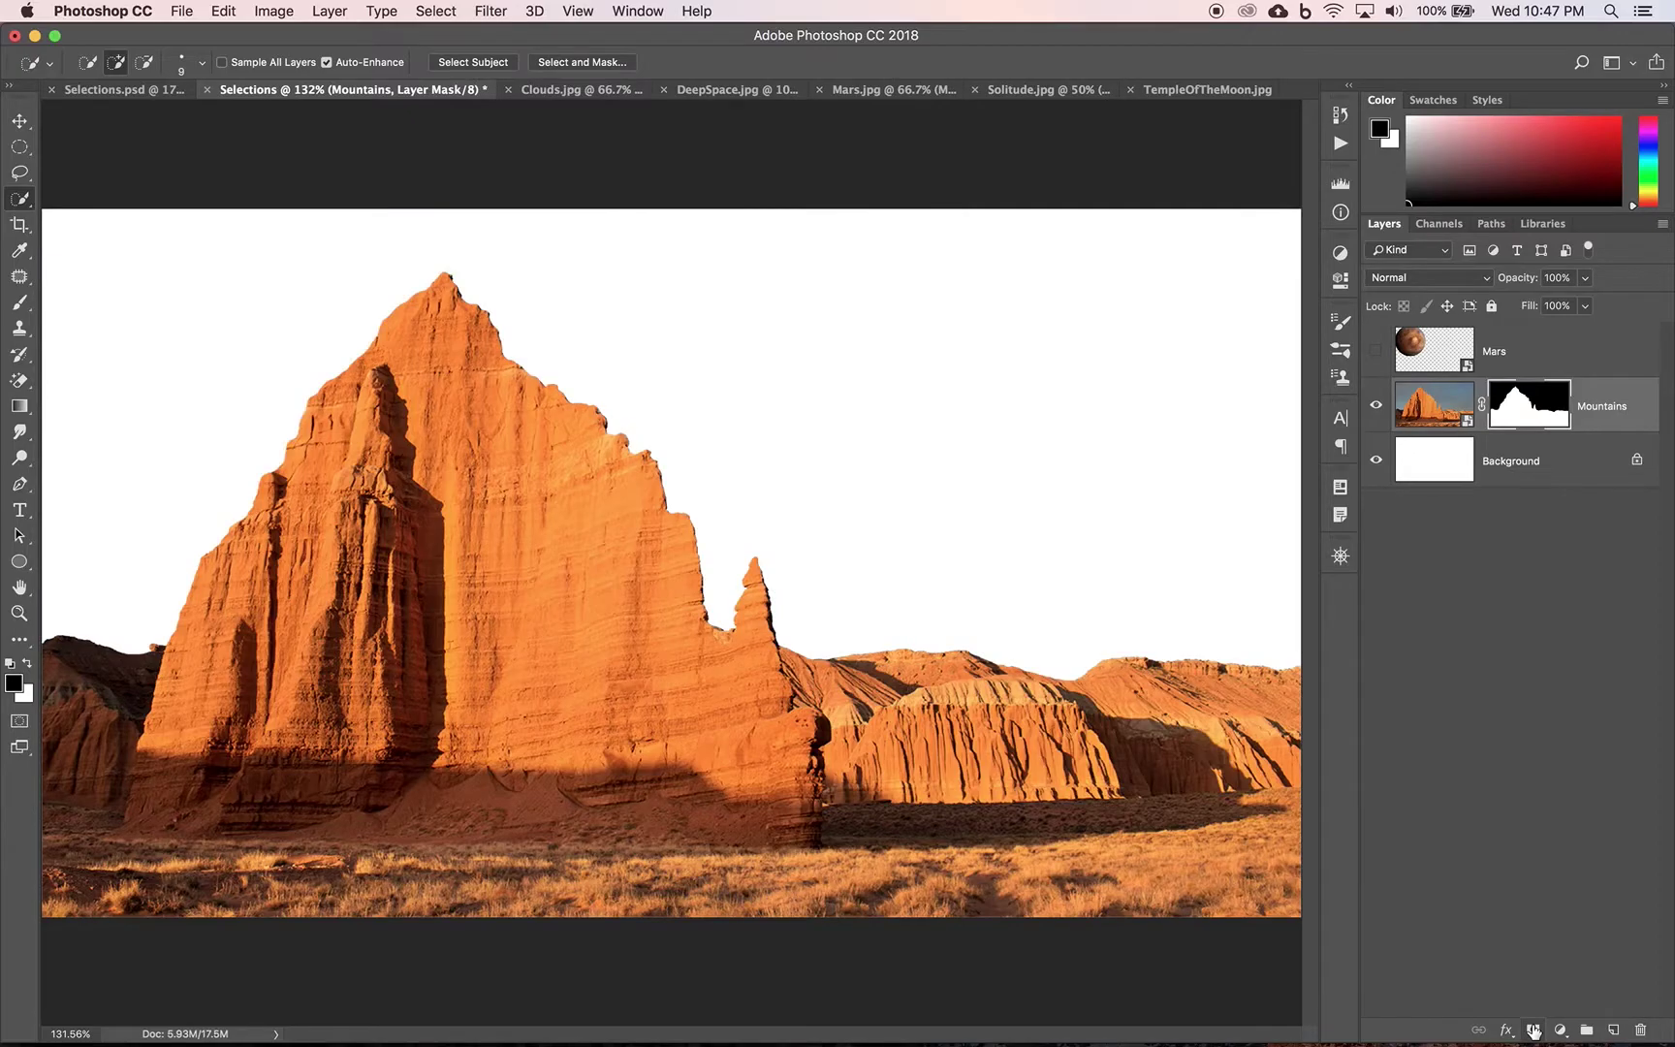
Step: Delete the white Background layer
left_click(1558, 462)
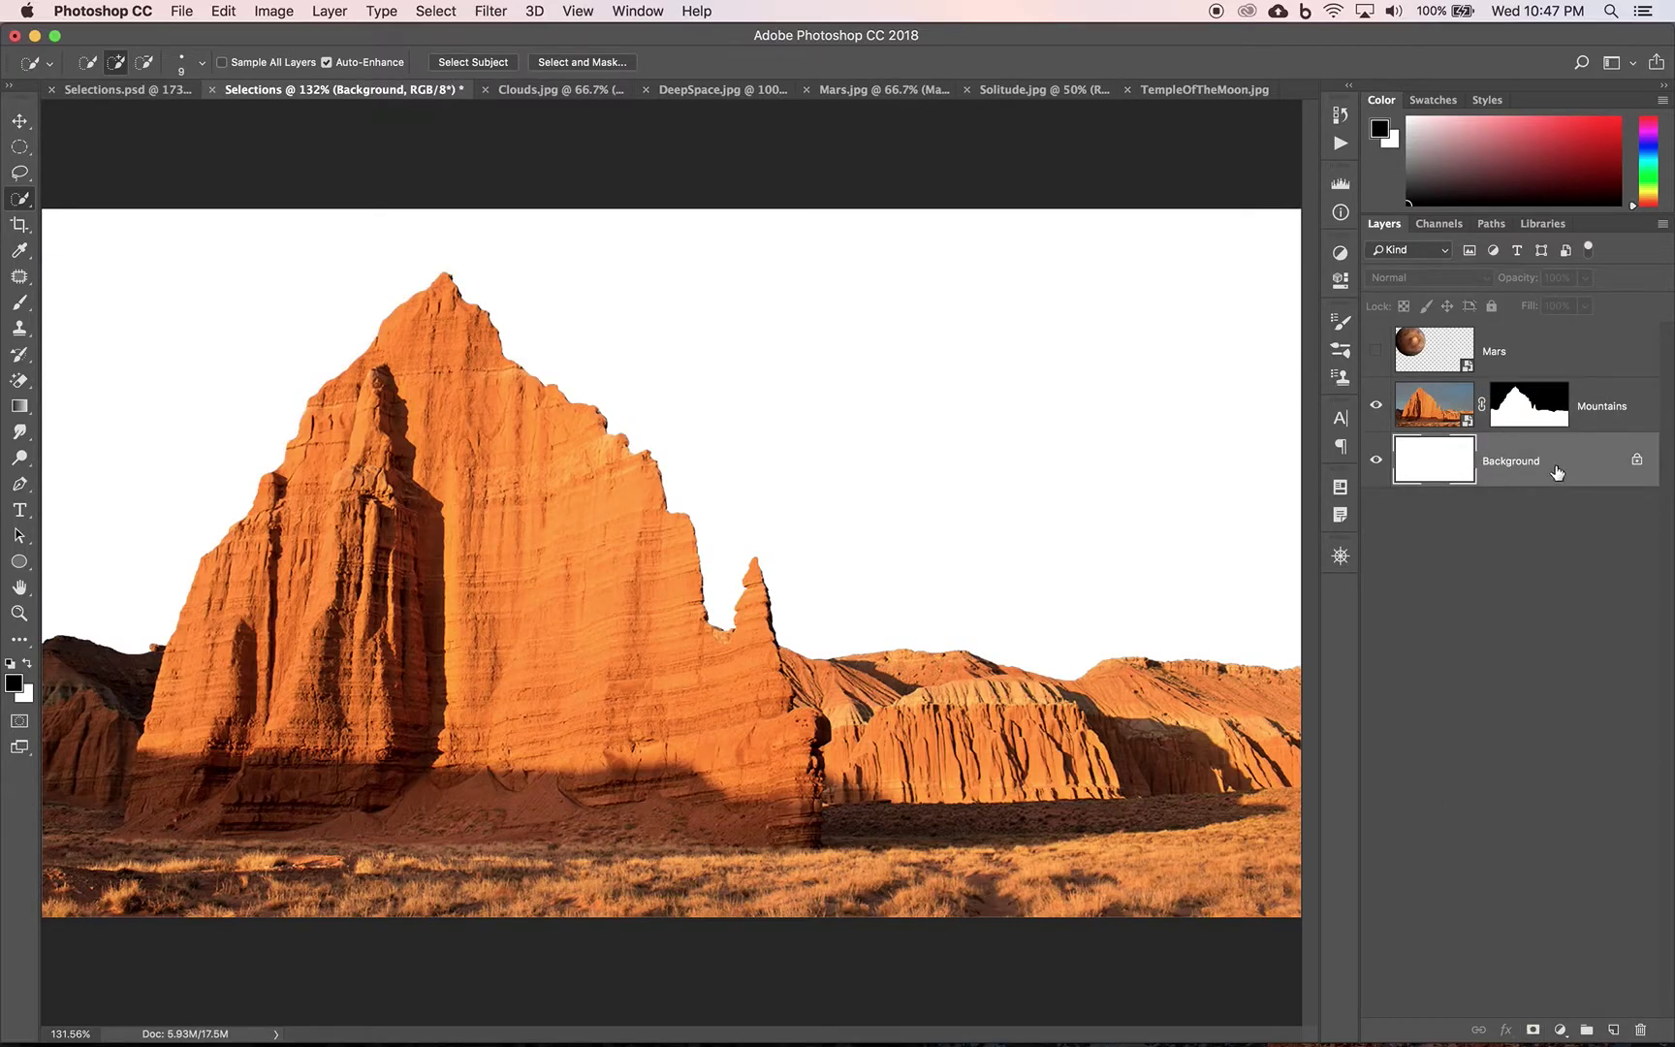
left_click(1641, 1030)
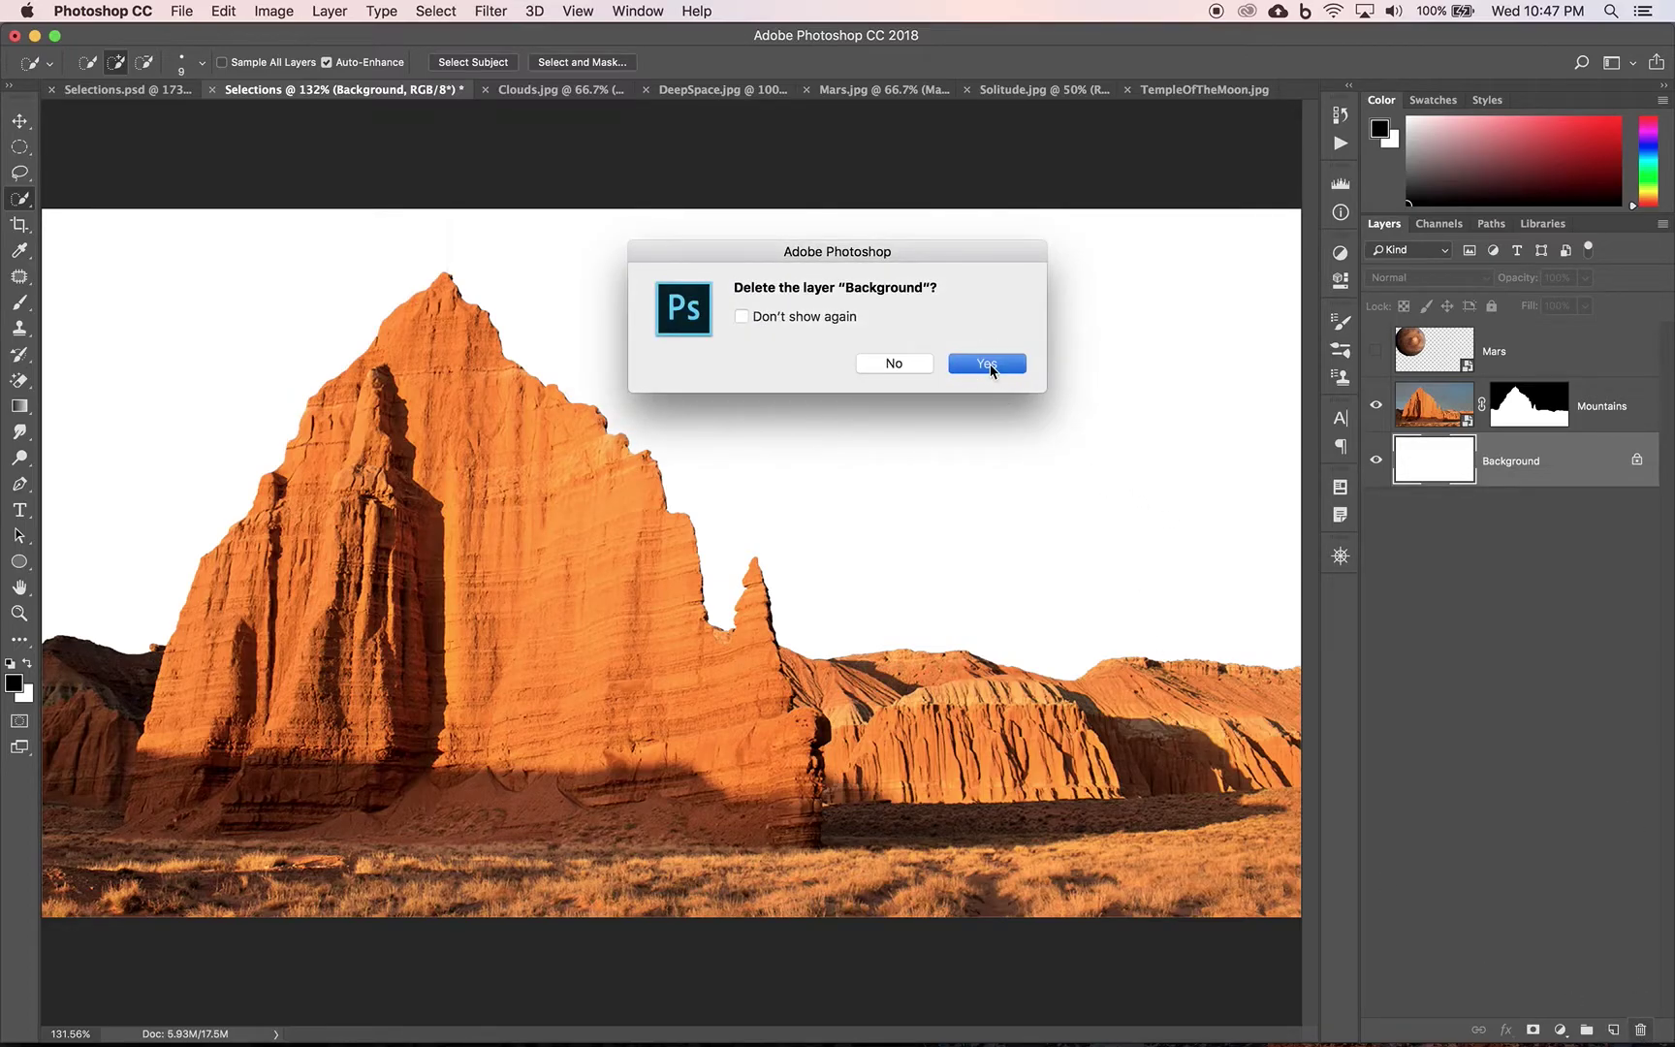
left_click(989, 364)
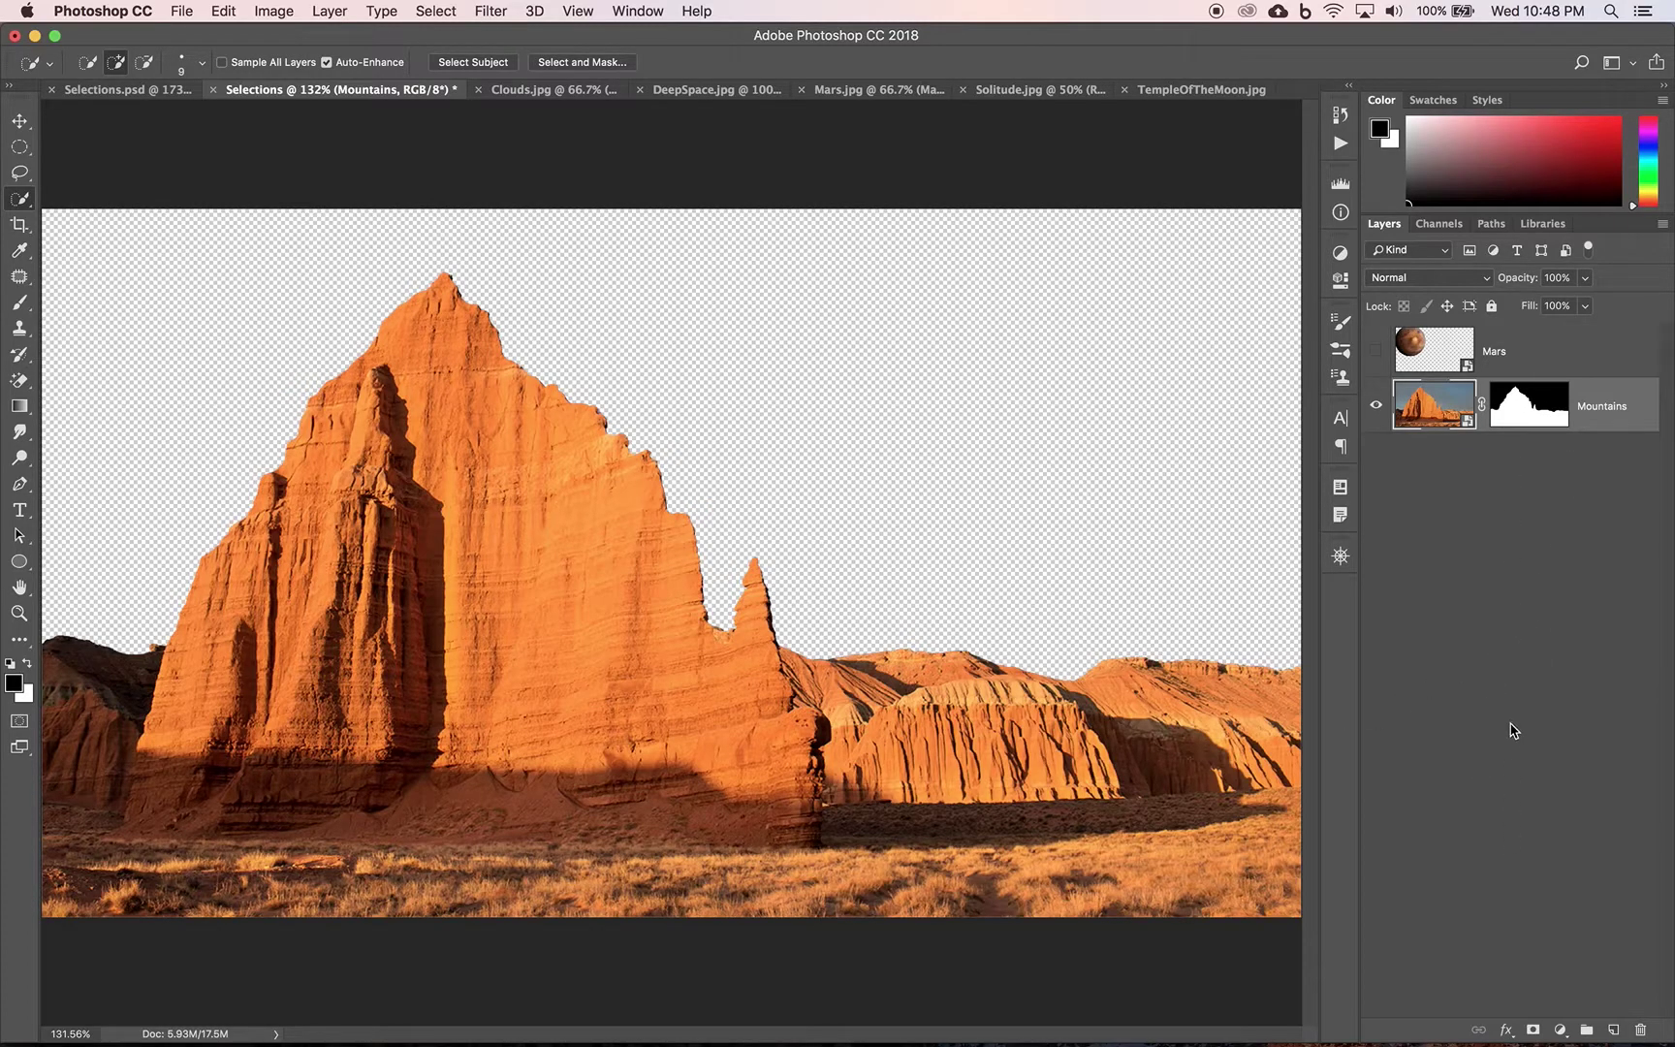
Step: Load the Mountains layer mask as a selection, and disable and re-enable the mask
left_click(1529, 410, "super")
left_click(1530, 407, "shift")
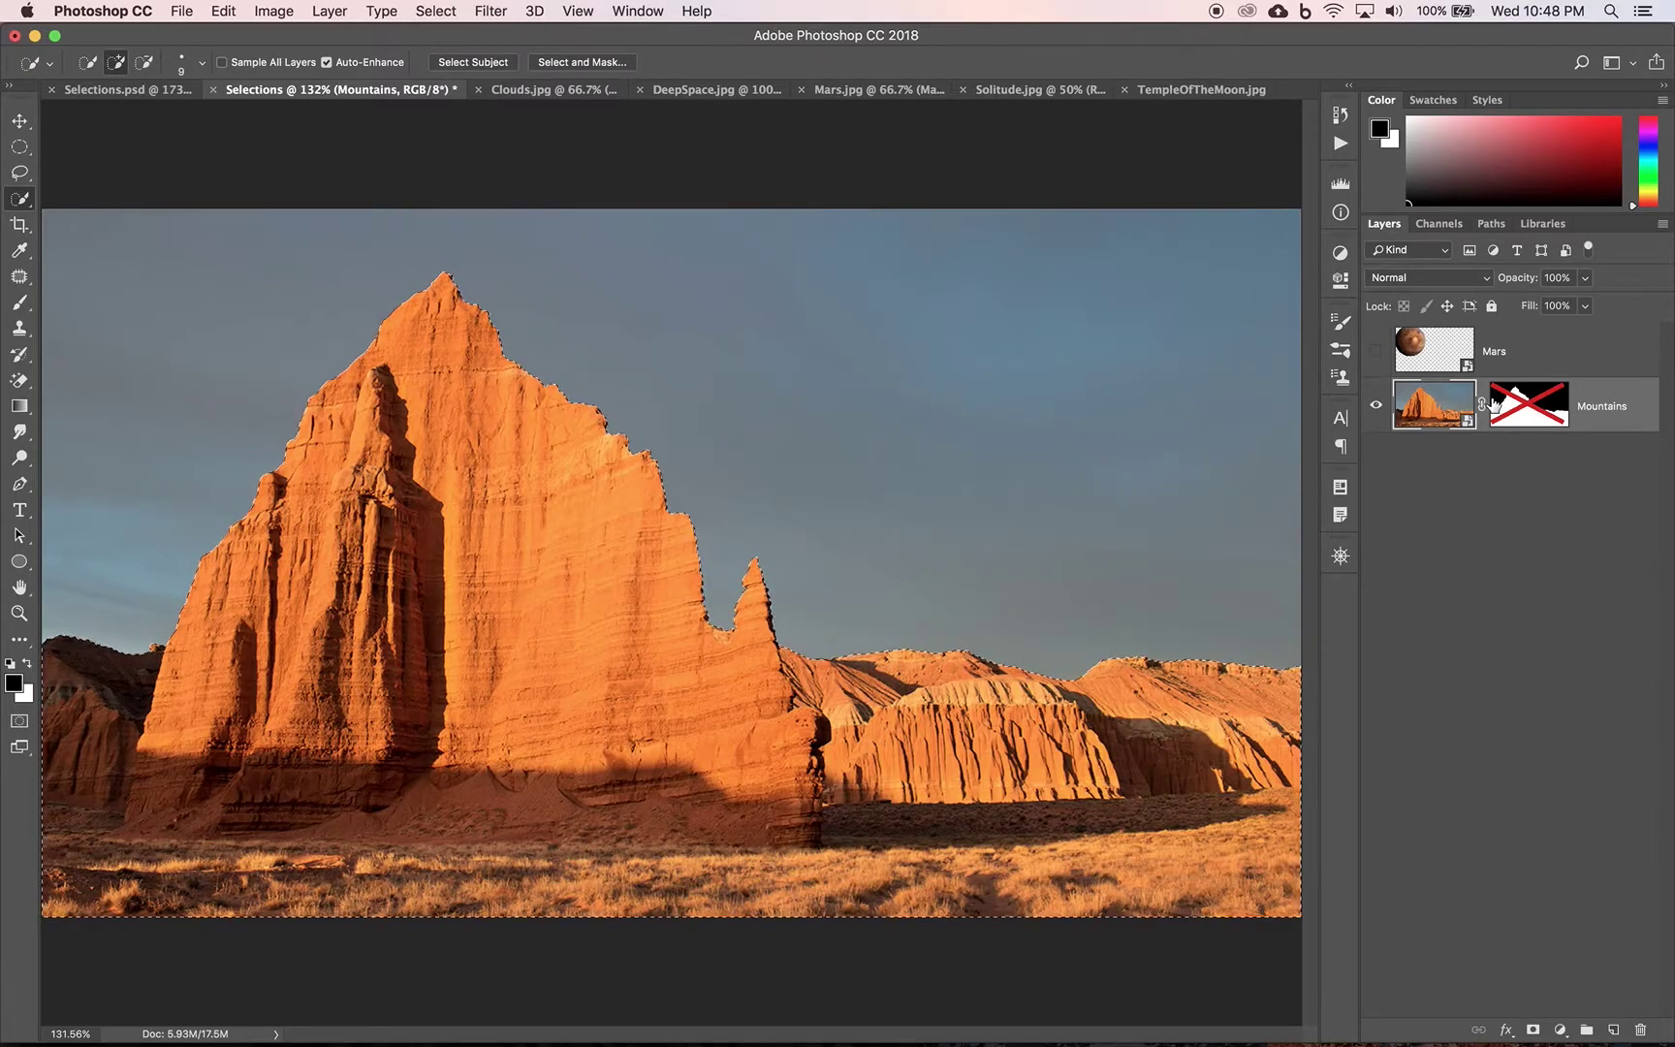
left_click(1532, 407, "shift")
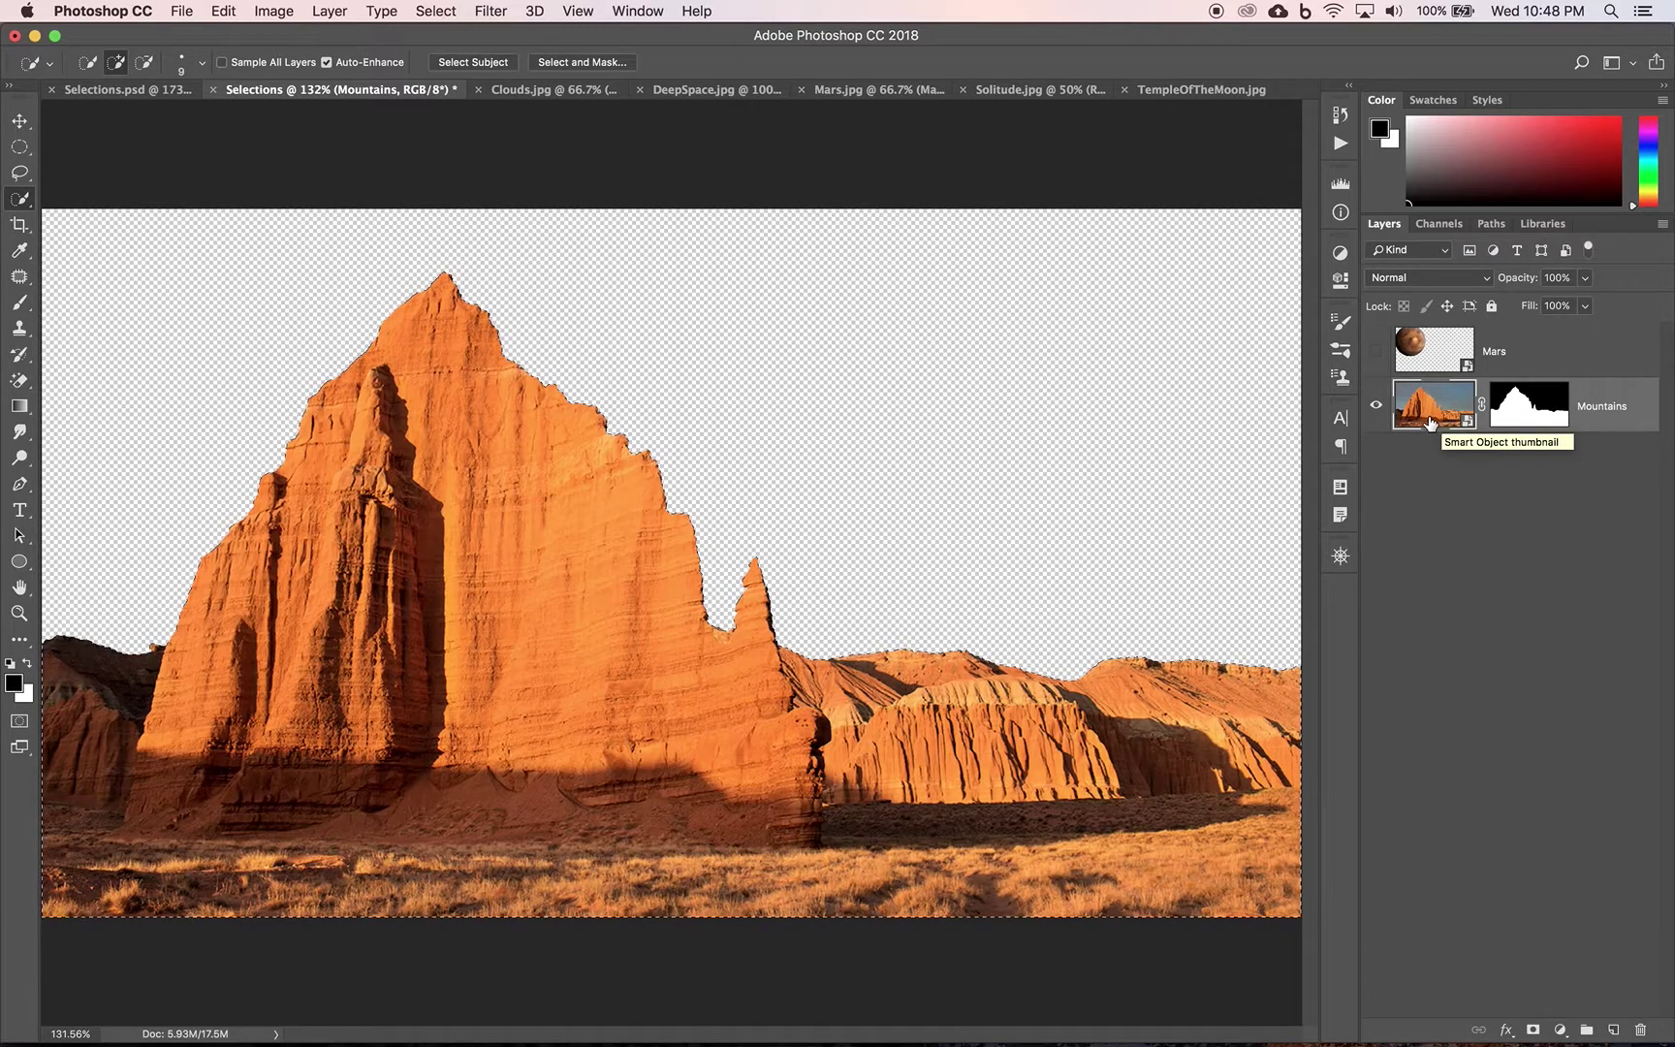
Step: Show the Mars layer and move it below the Mountains layer so the planet sits behind the peaks
left_click(1535, 349)
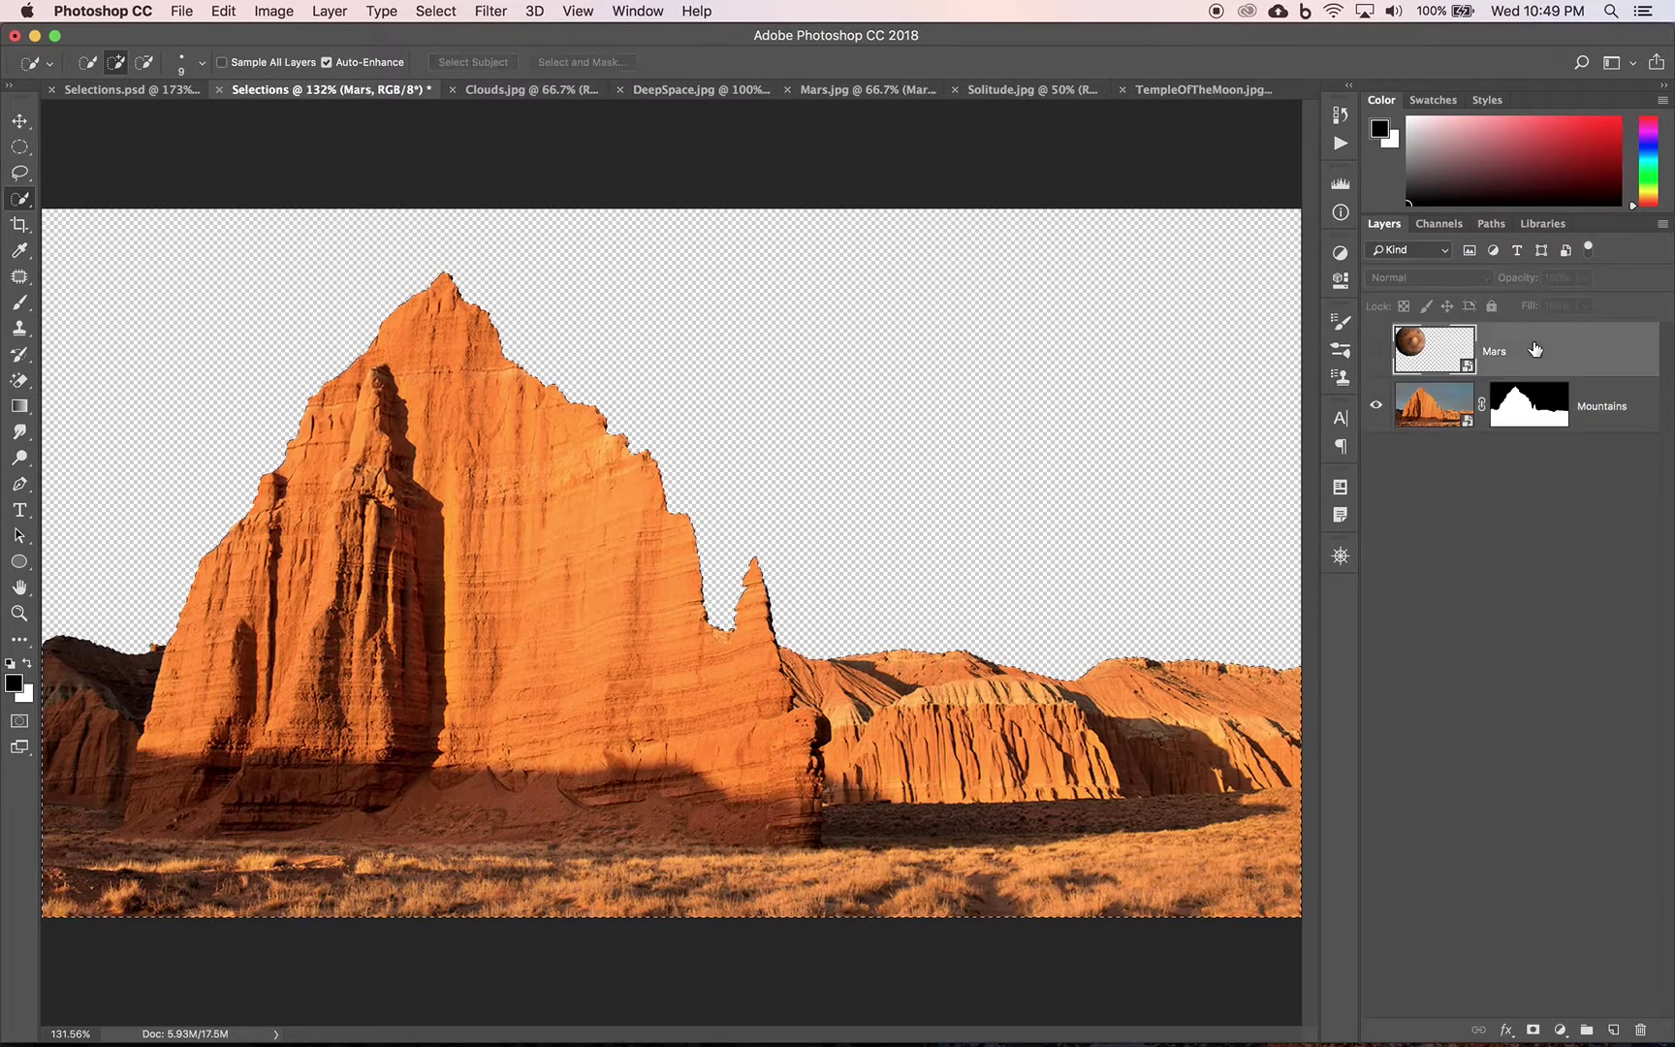
left_click(1377, 351)
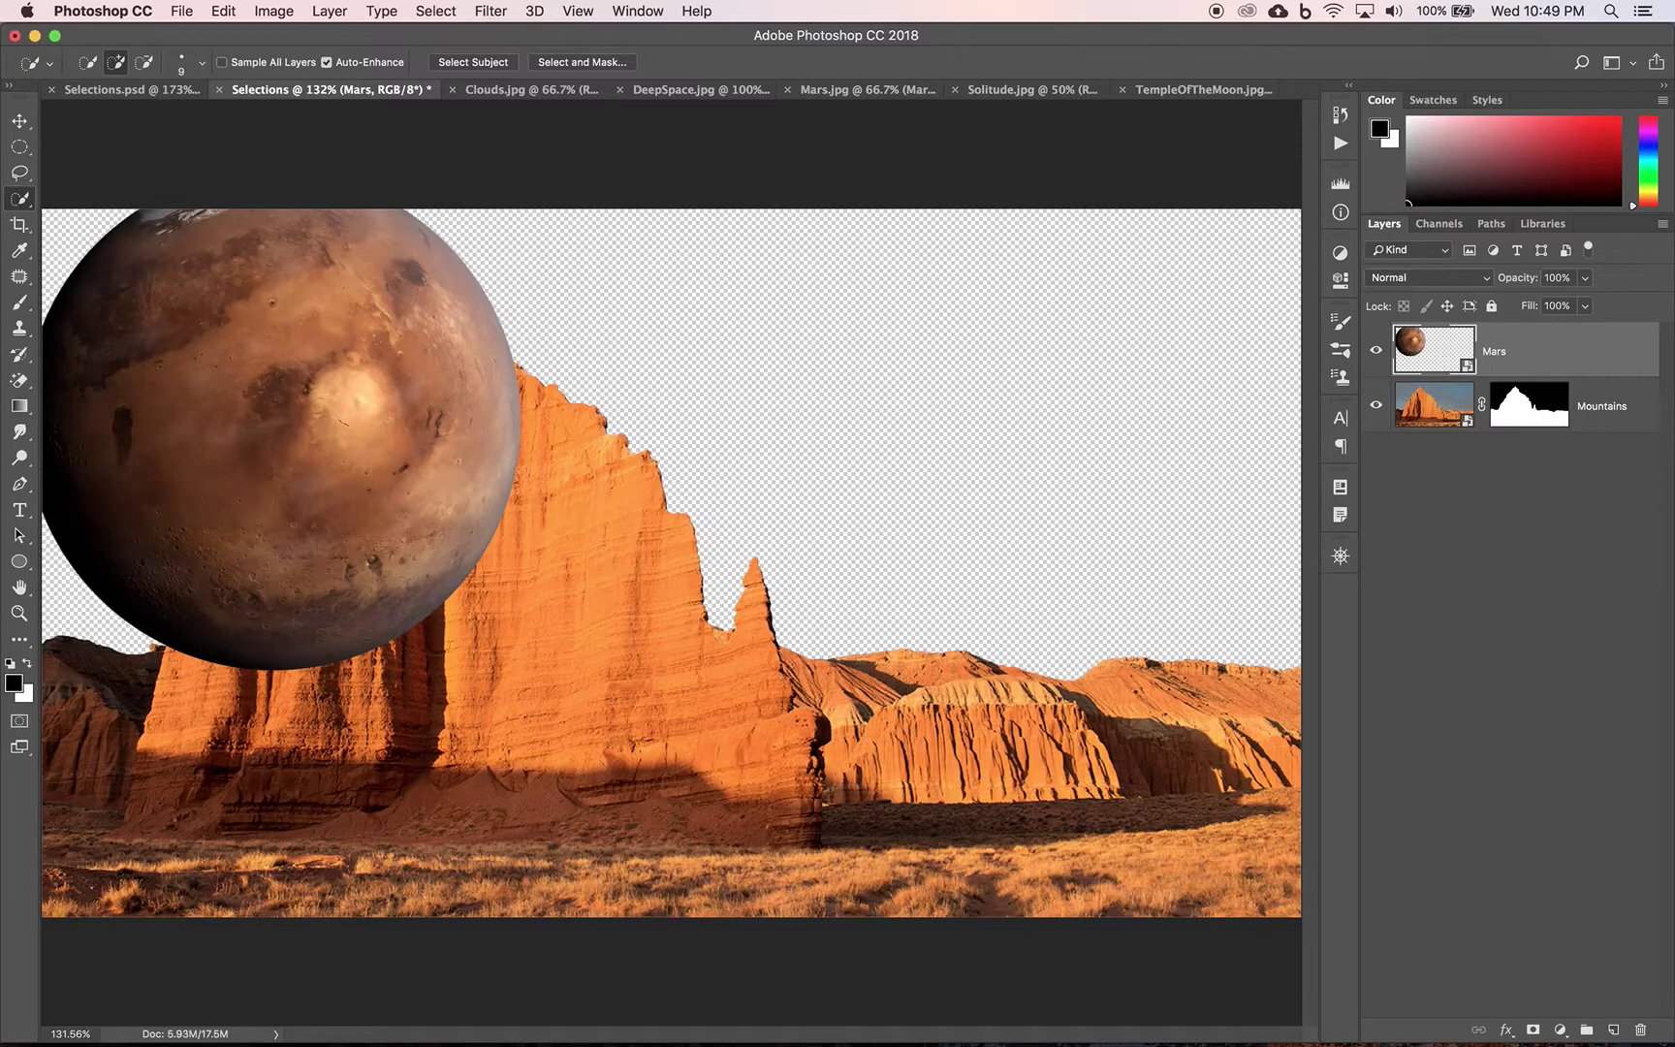
left_click(1557, 361)
left_click_drag(1557, 360, 1558, 428)
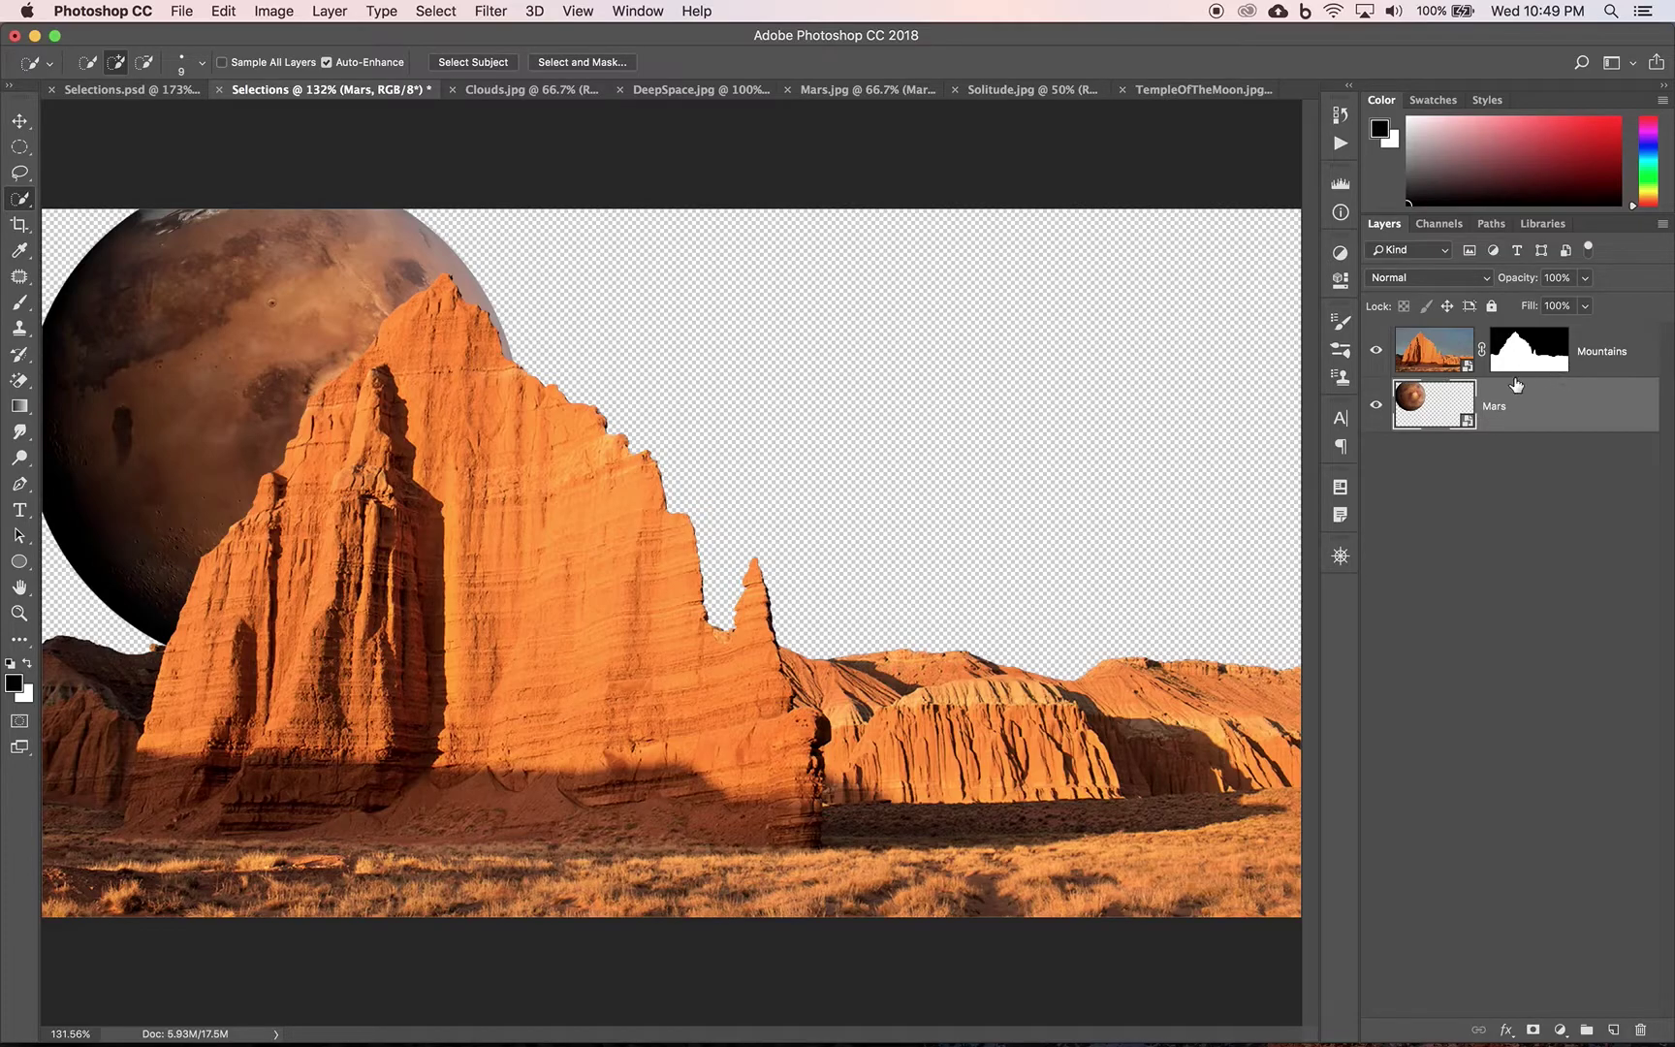
Step: Add a new layer above Mars and make a rectangular selection across the canvas width, from the top edge to just below the horizon
left_click(1614, 1032)
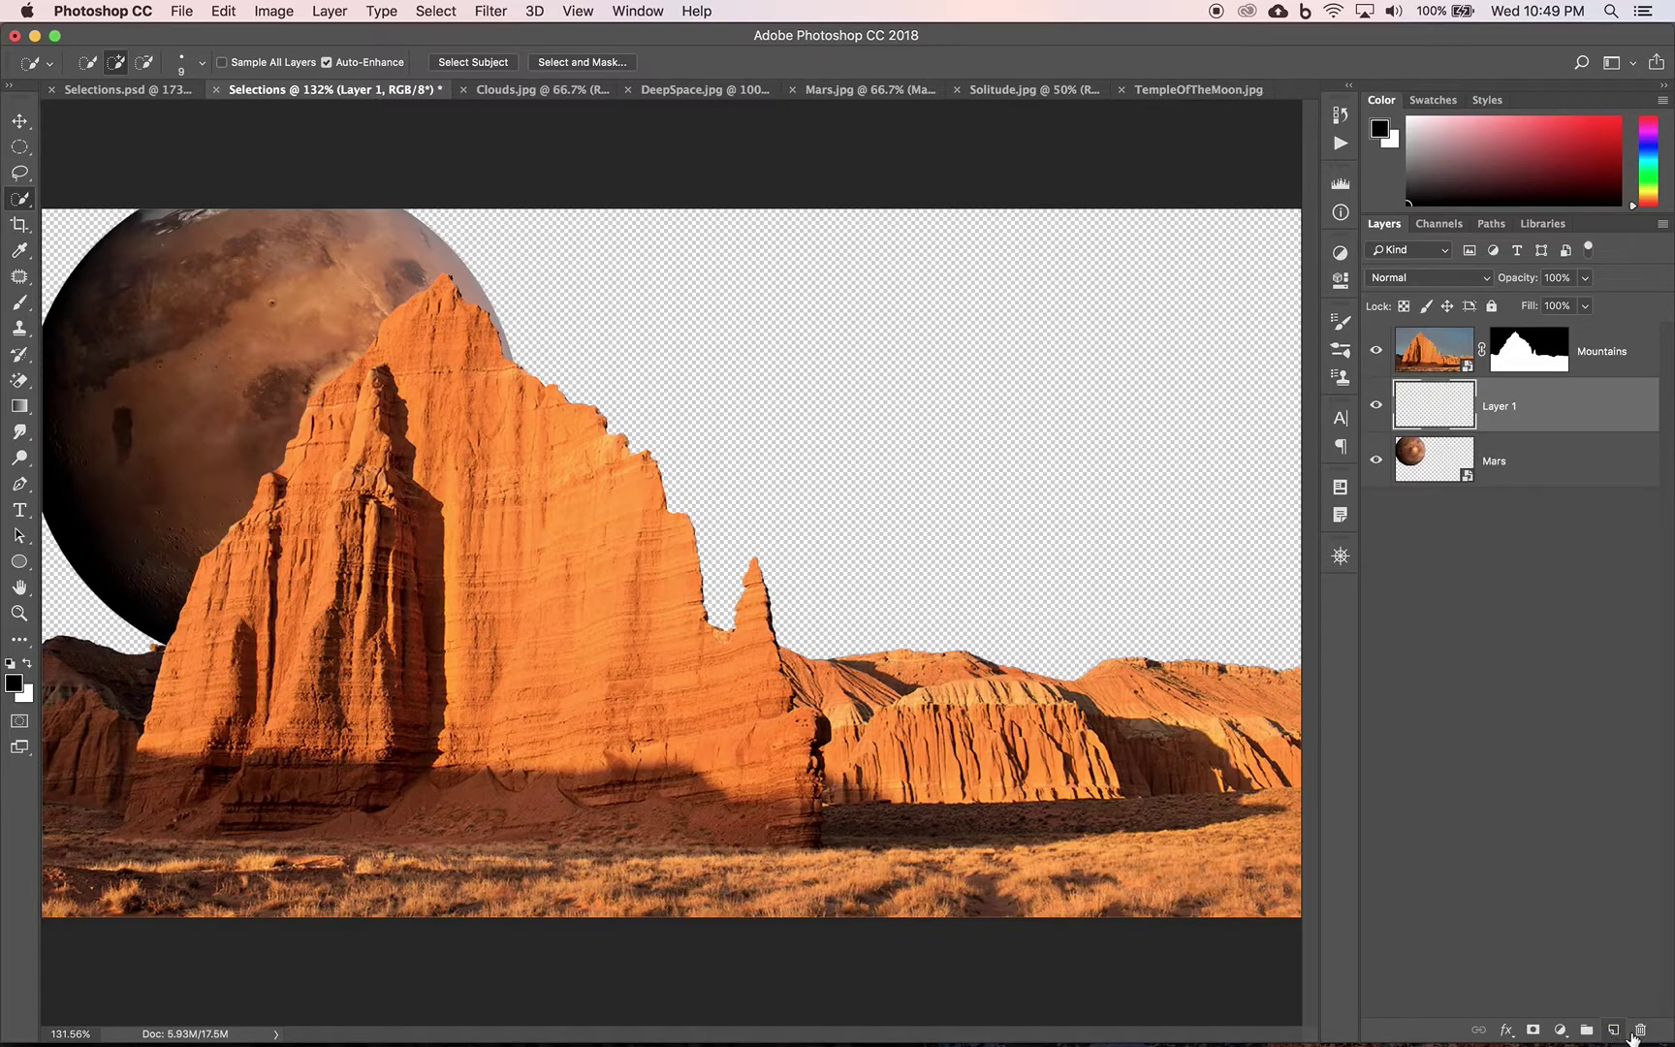
left_click(20, 149)
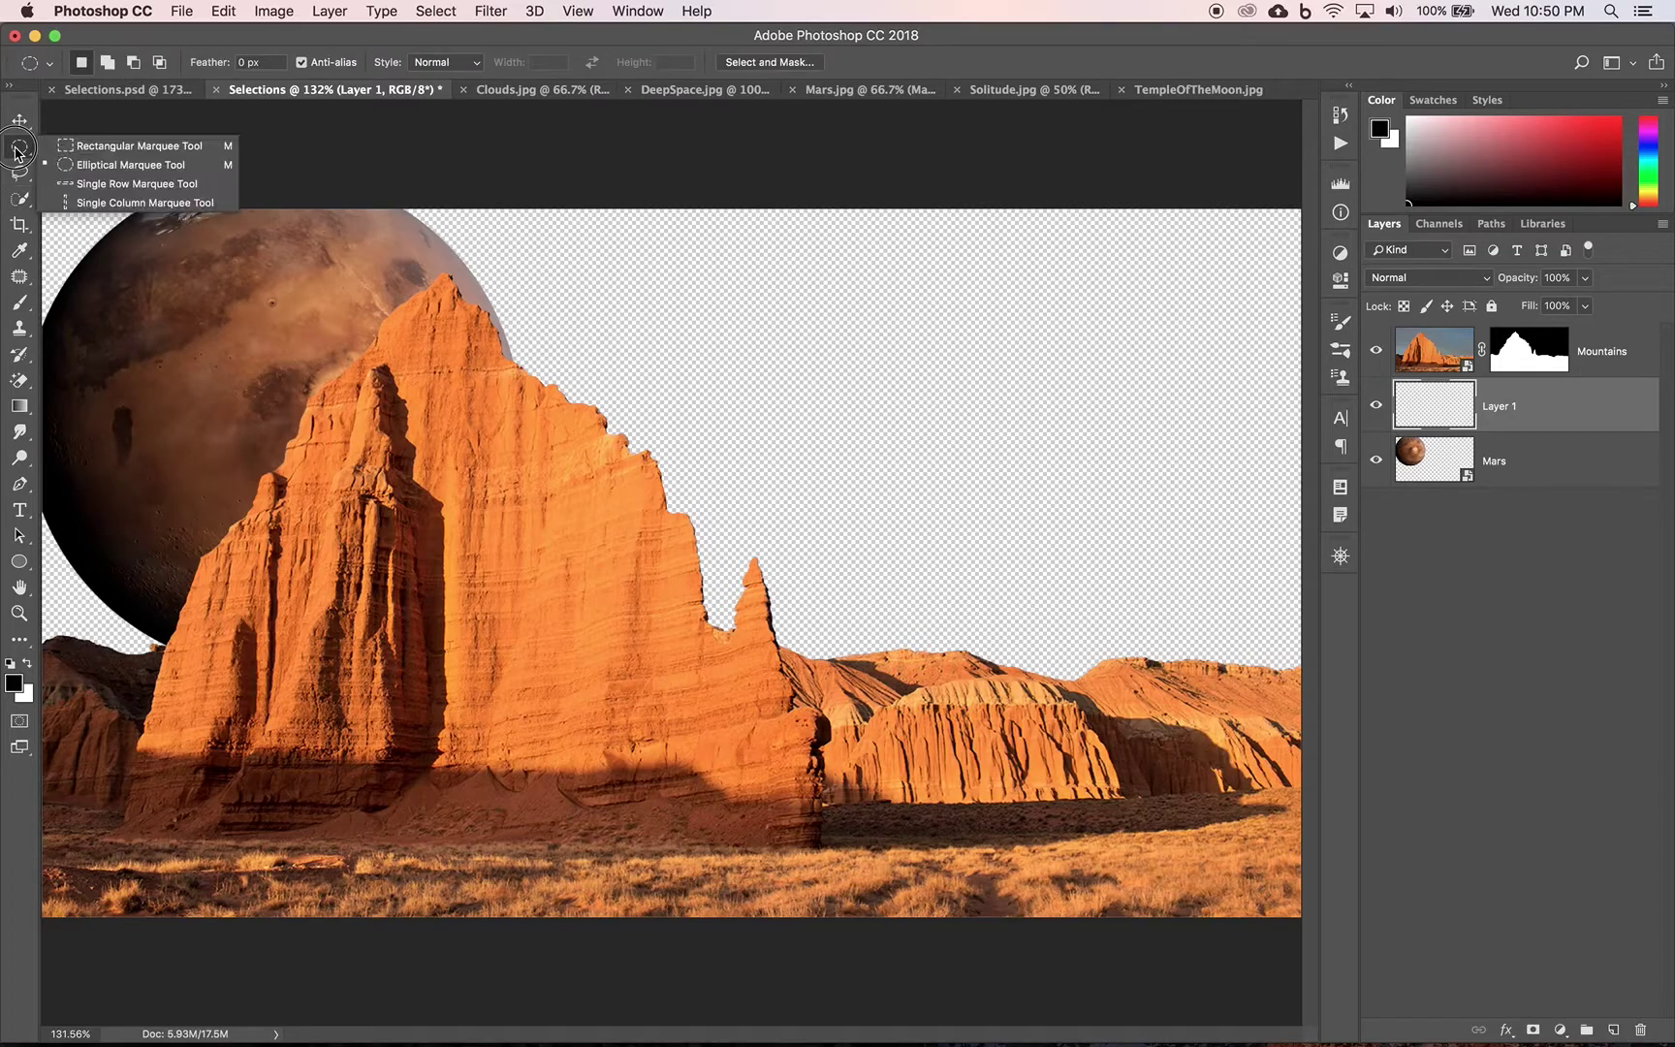
left_click(72, 147)
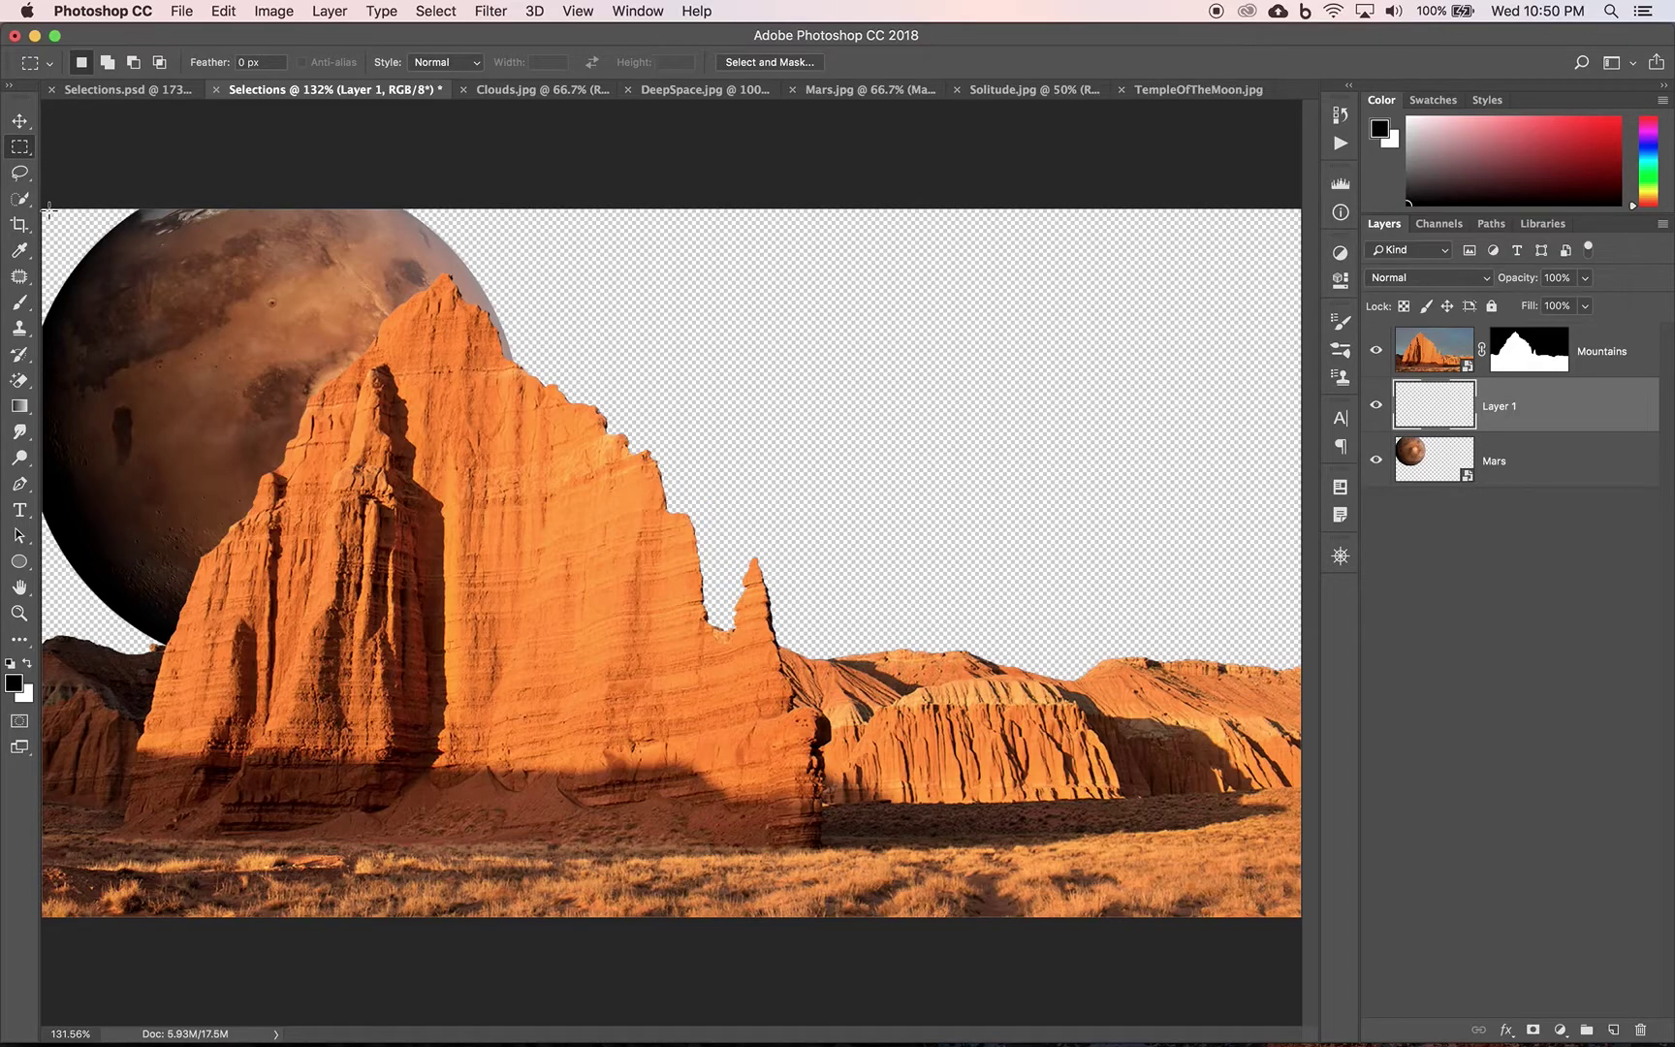
key("super+1")
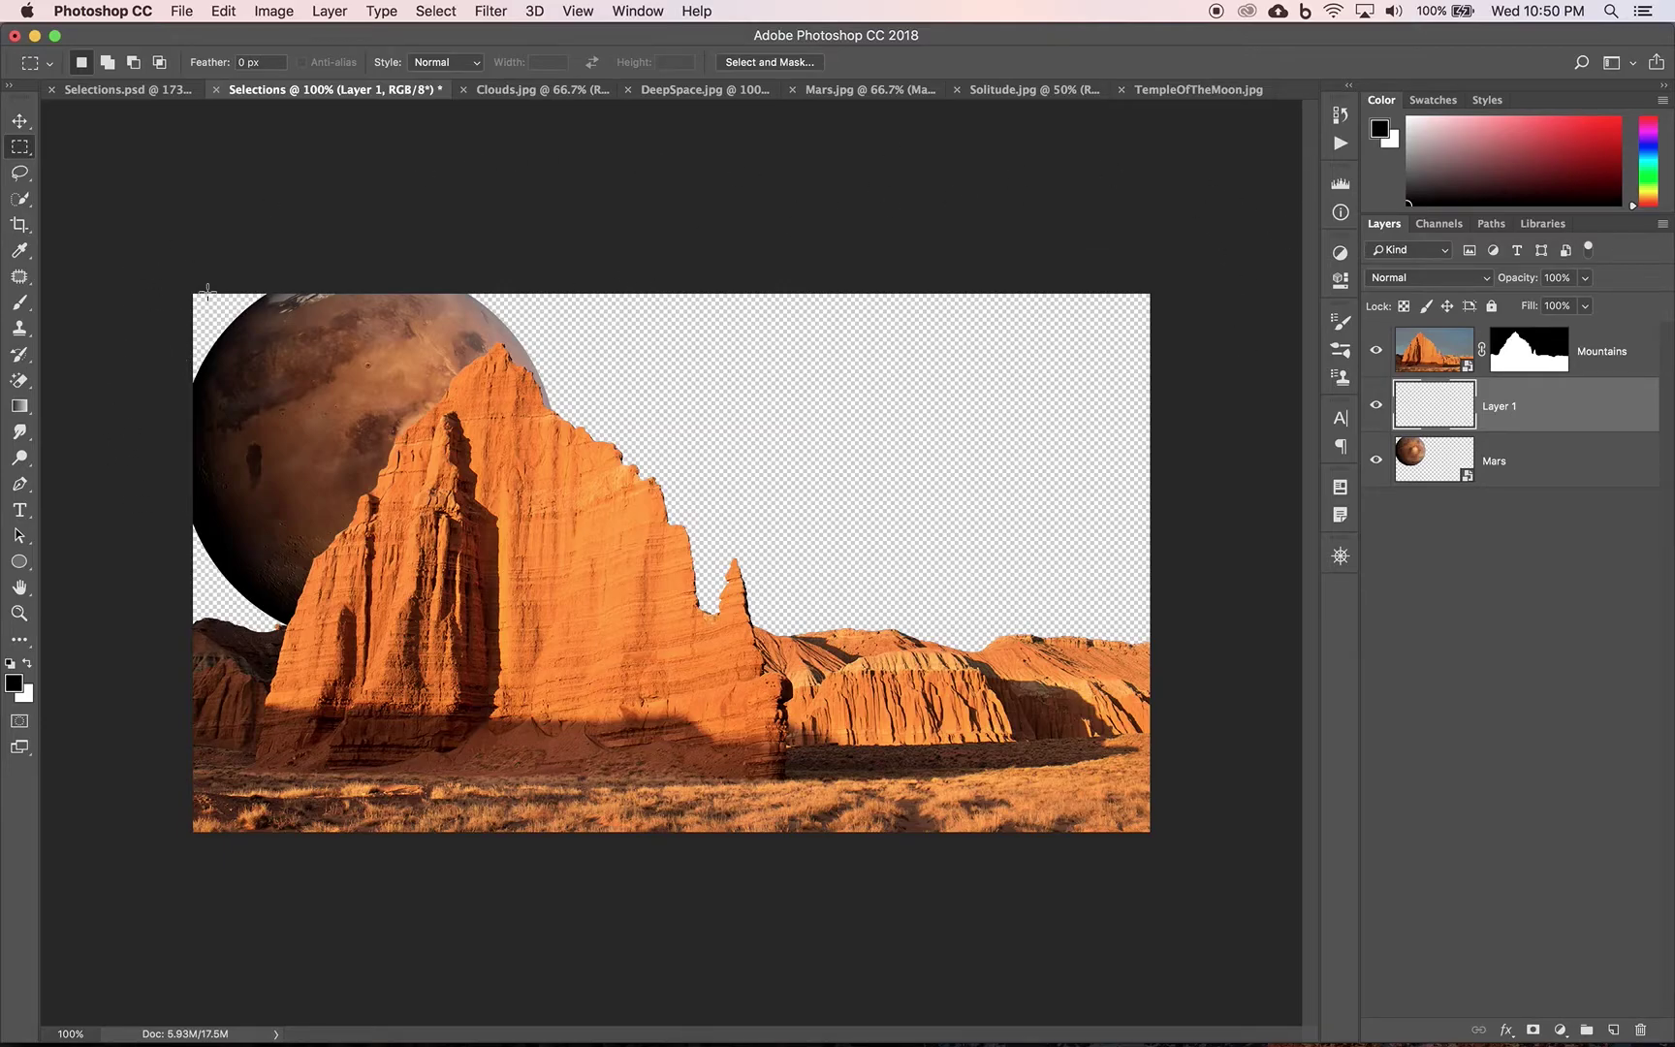
left_click_drag(180, 288, 1177, 660)
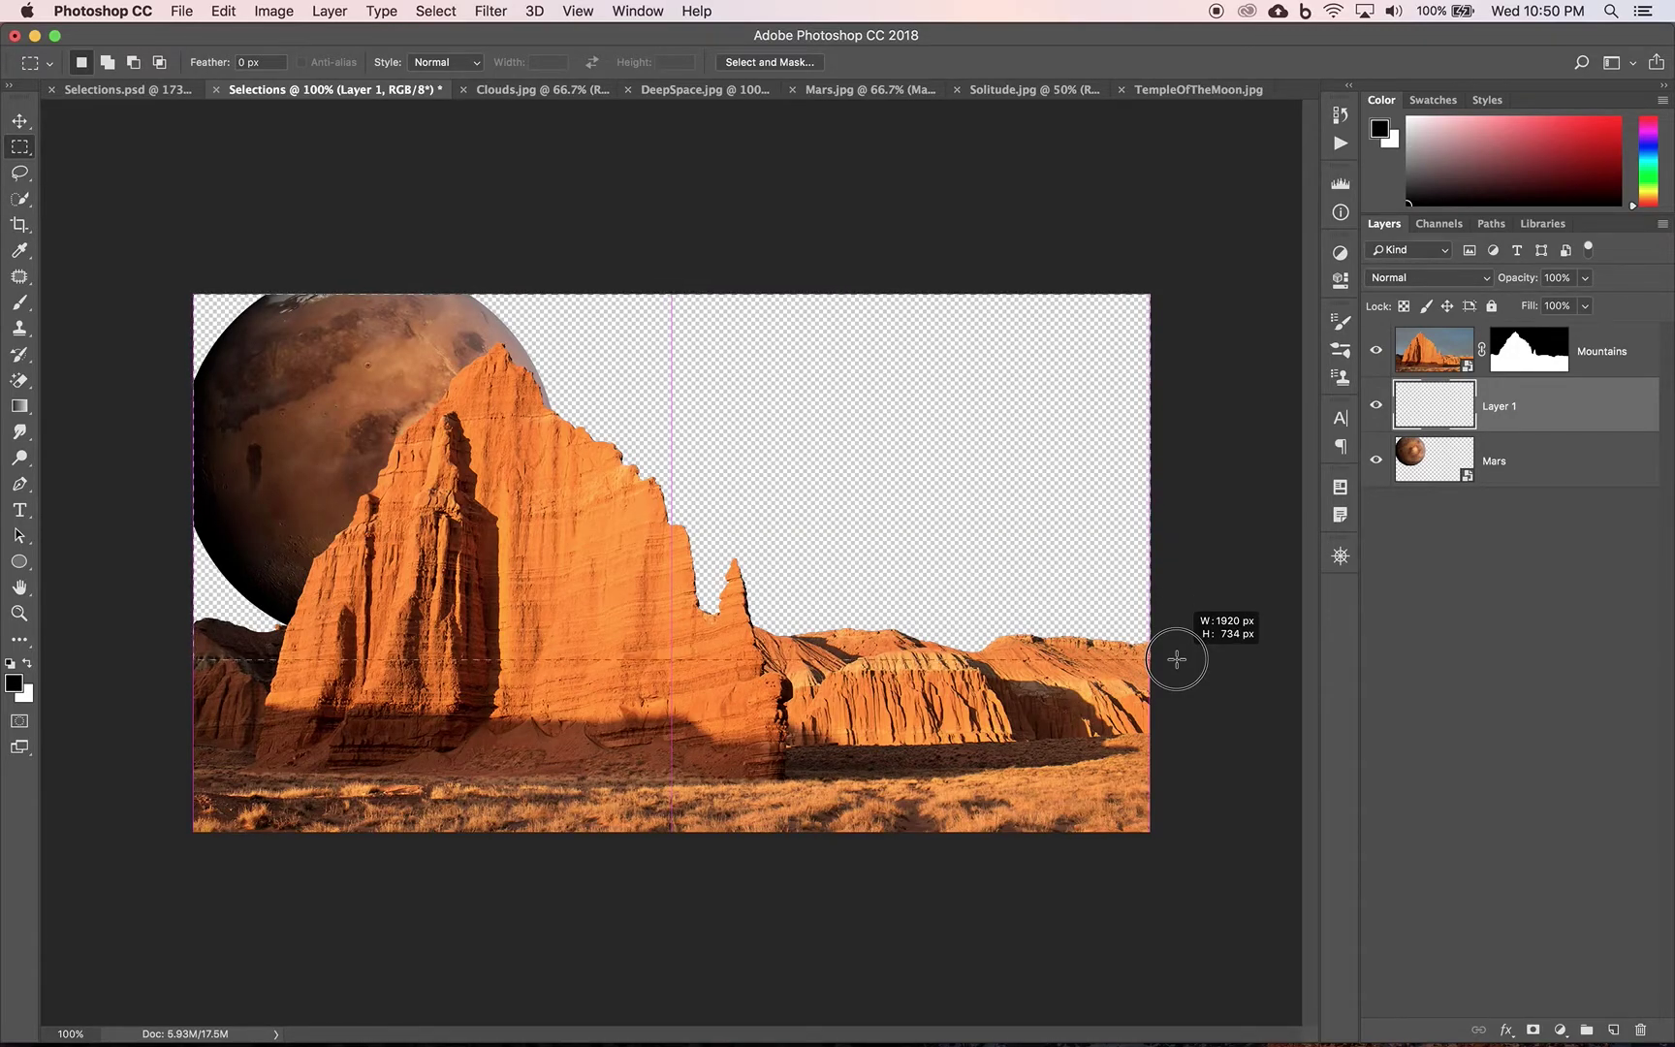
left_click_drag(1177, 659, 1174, 653)
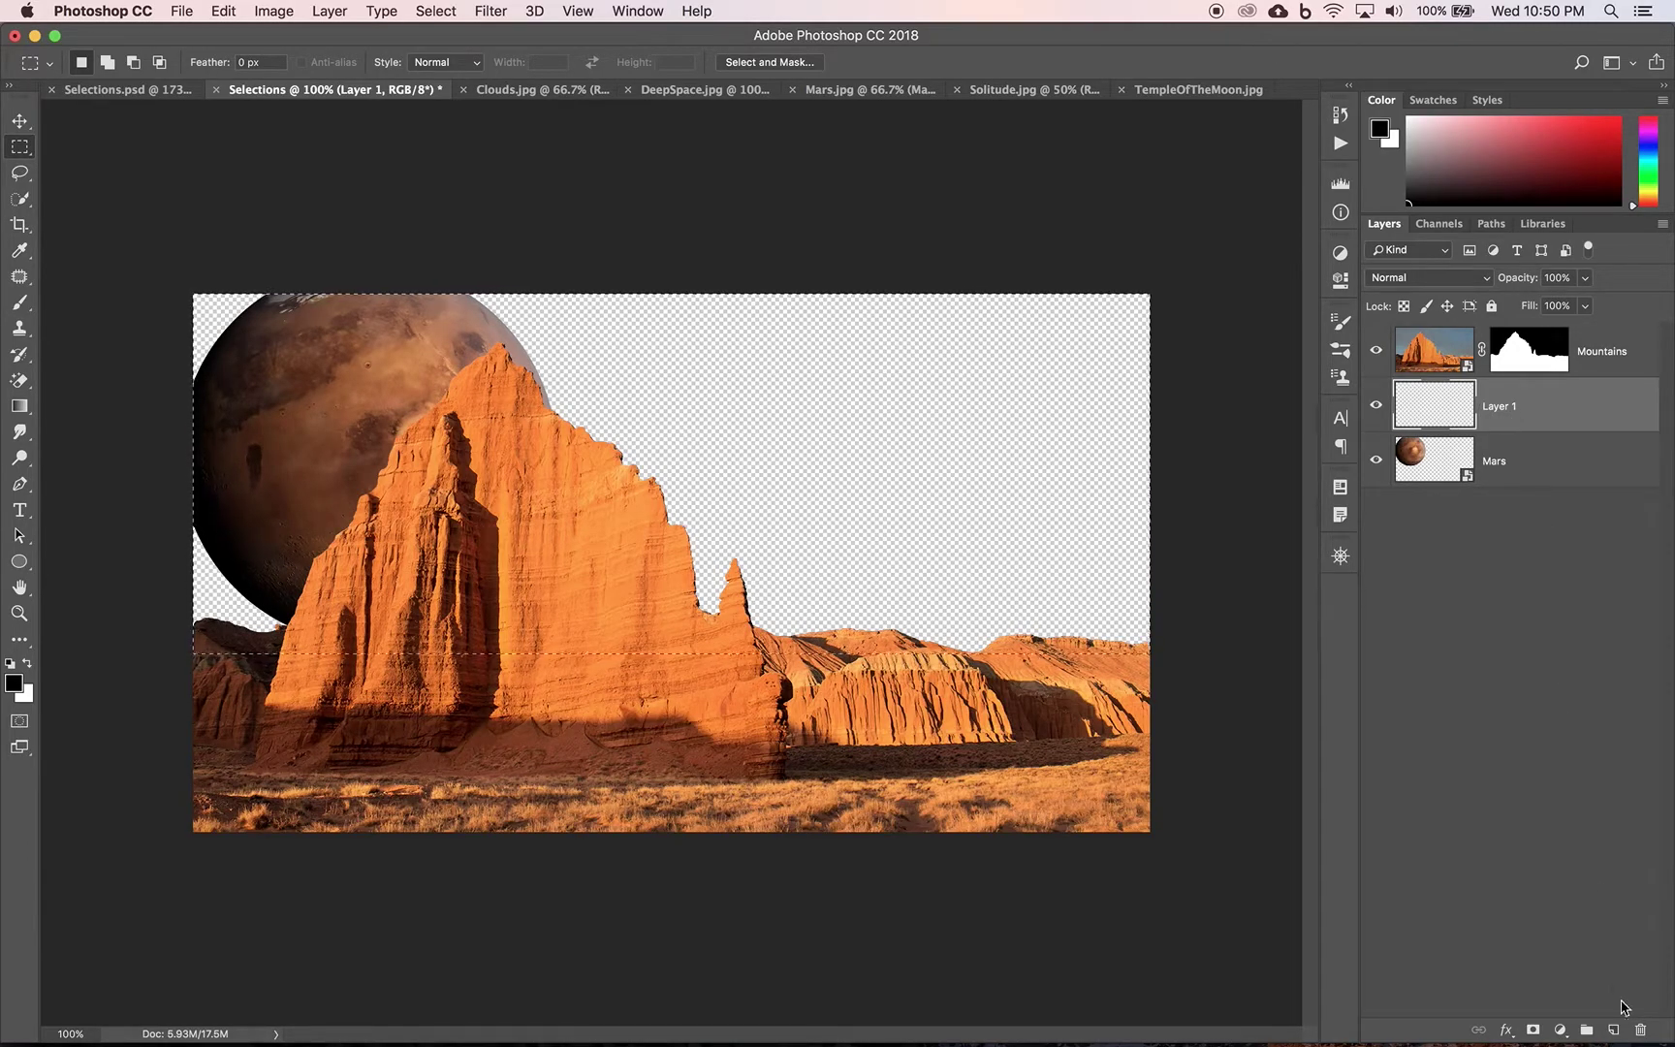
Step: Delete the empty Layer 1 and add a Gradient fill layer above Mars, limited to the selected sky area
left_click(1640, 1031)
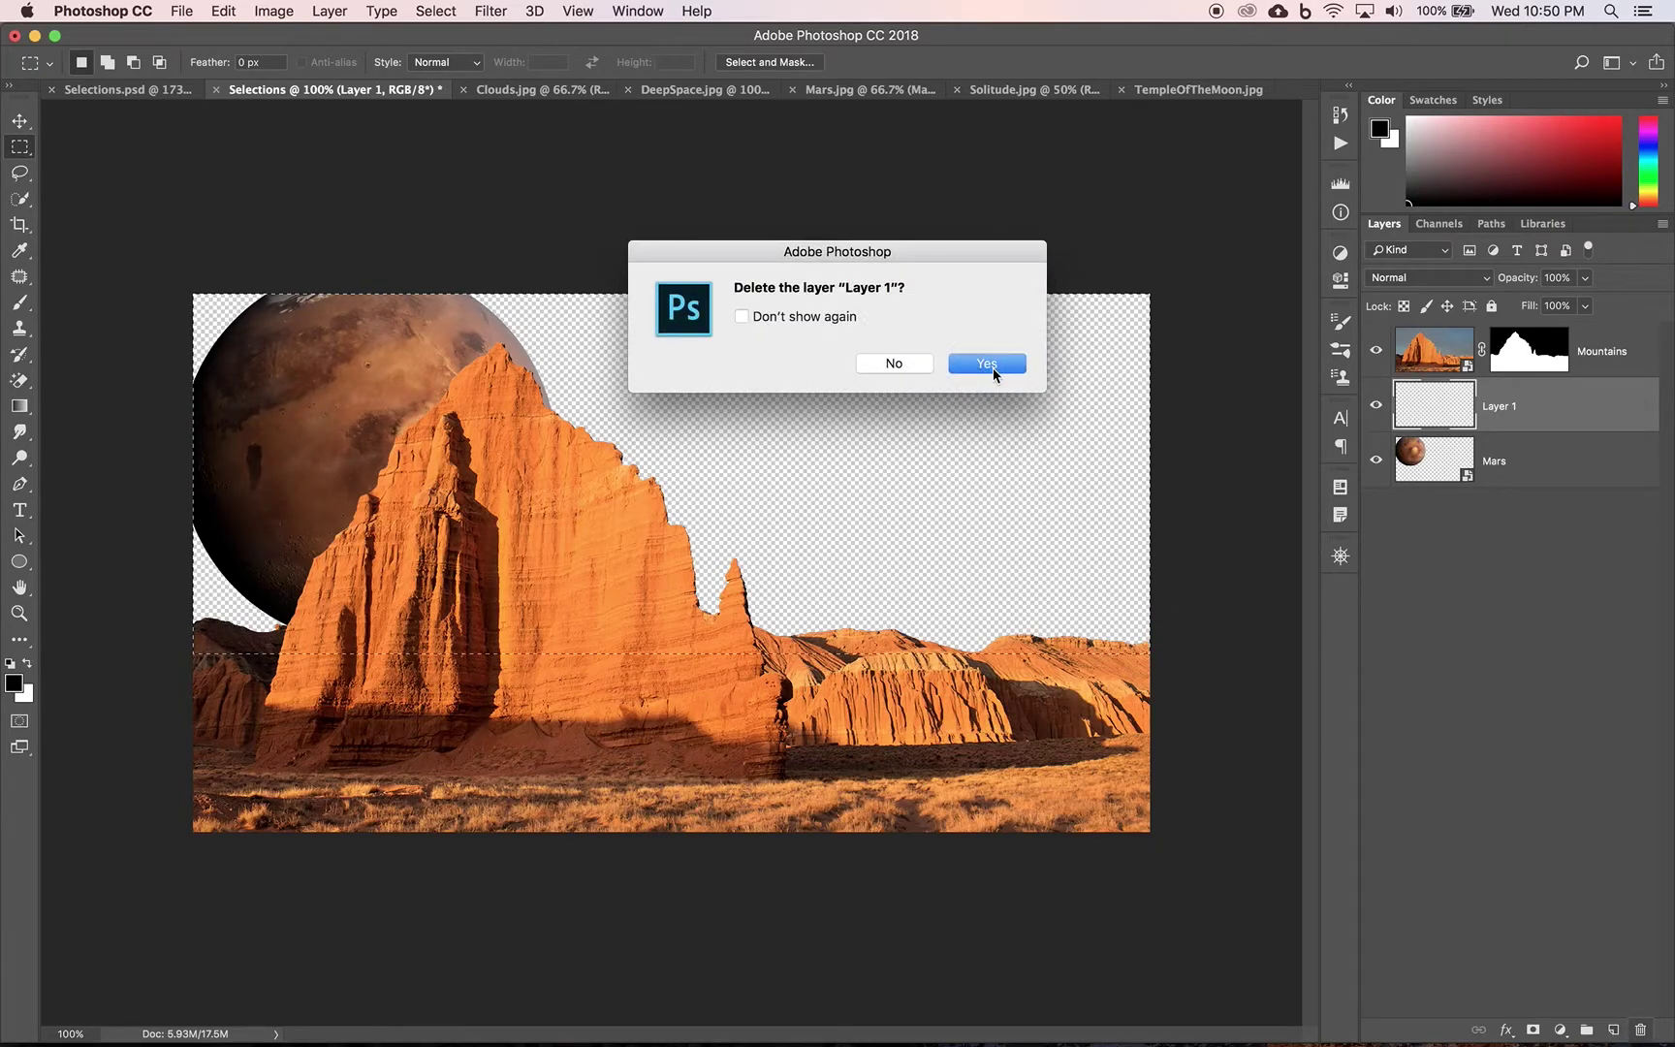
left_click(994, 368)
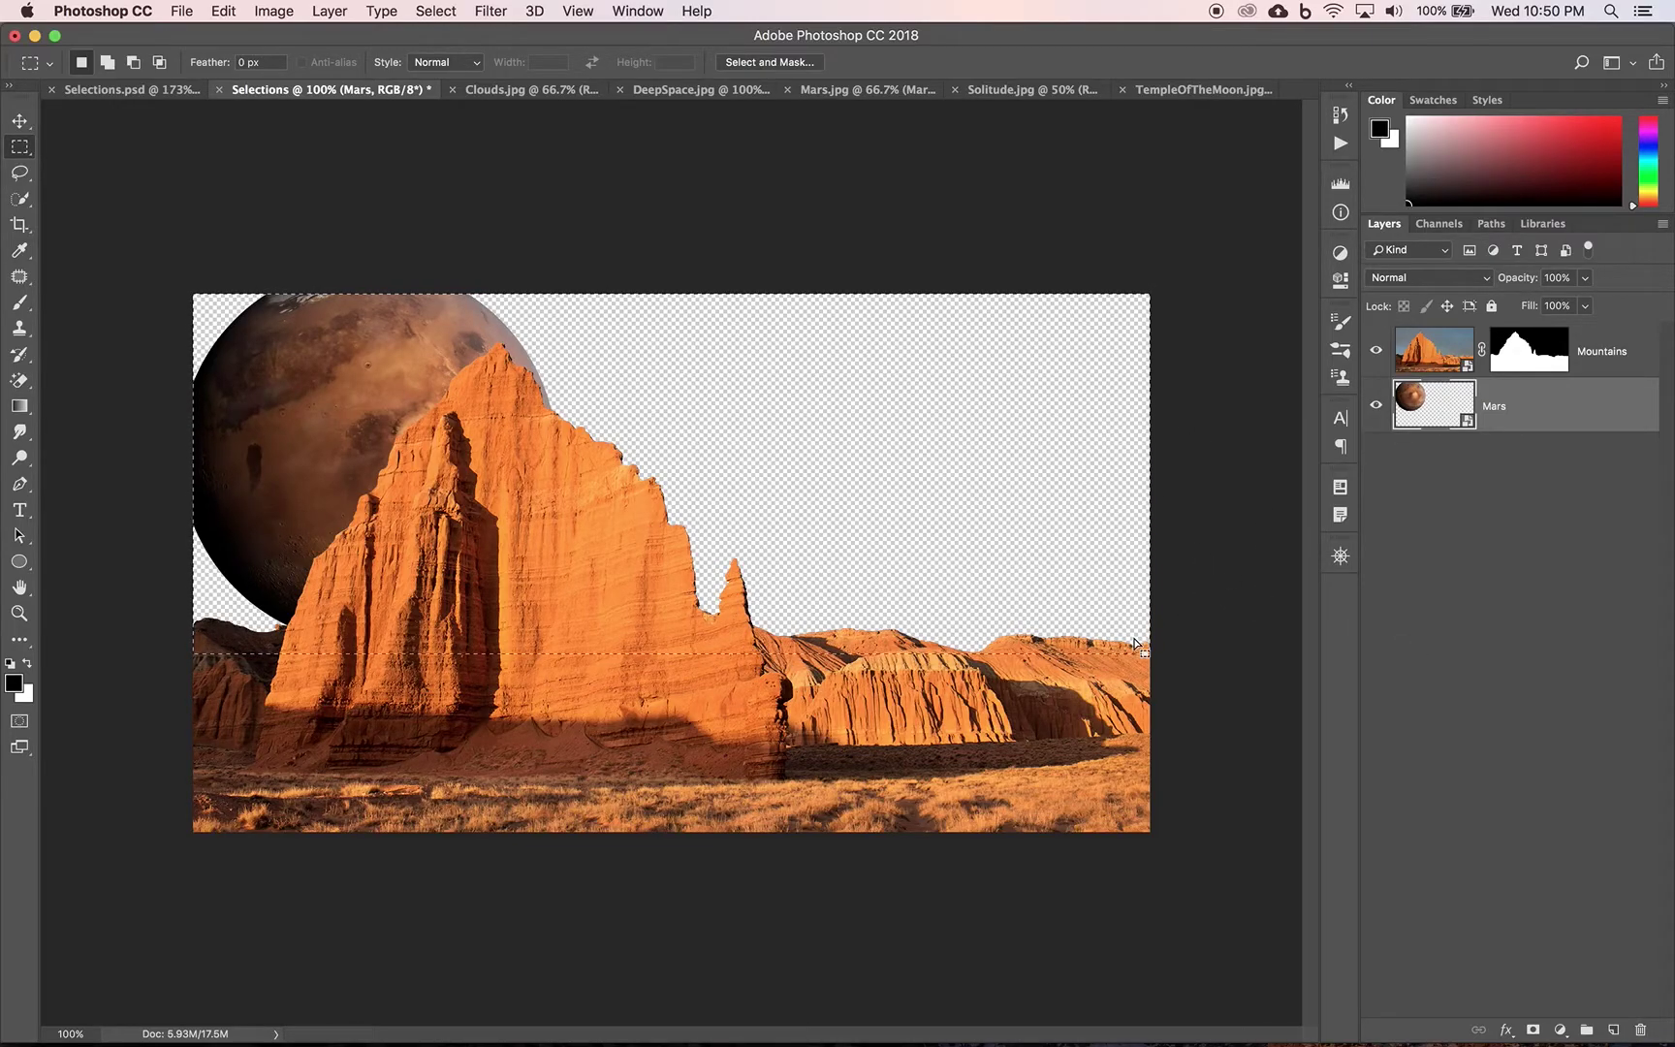
left_click(1560, 1030)
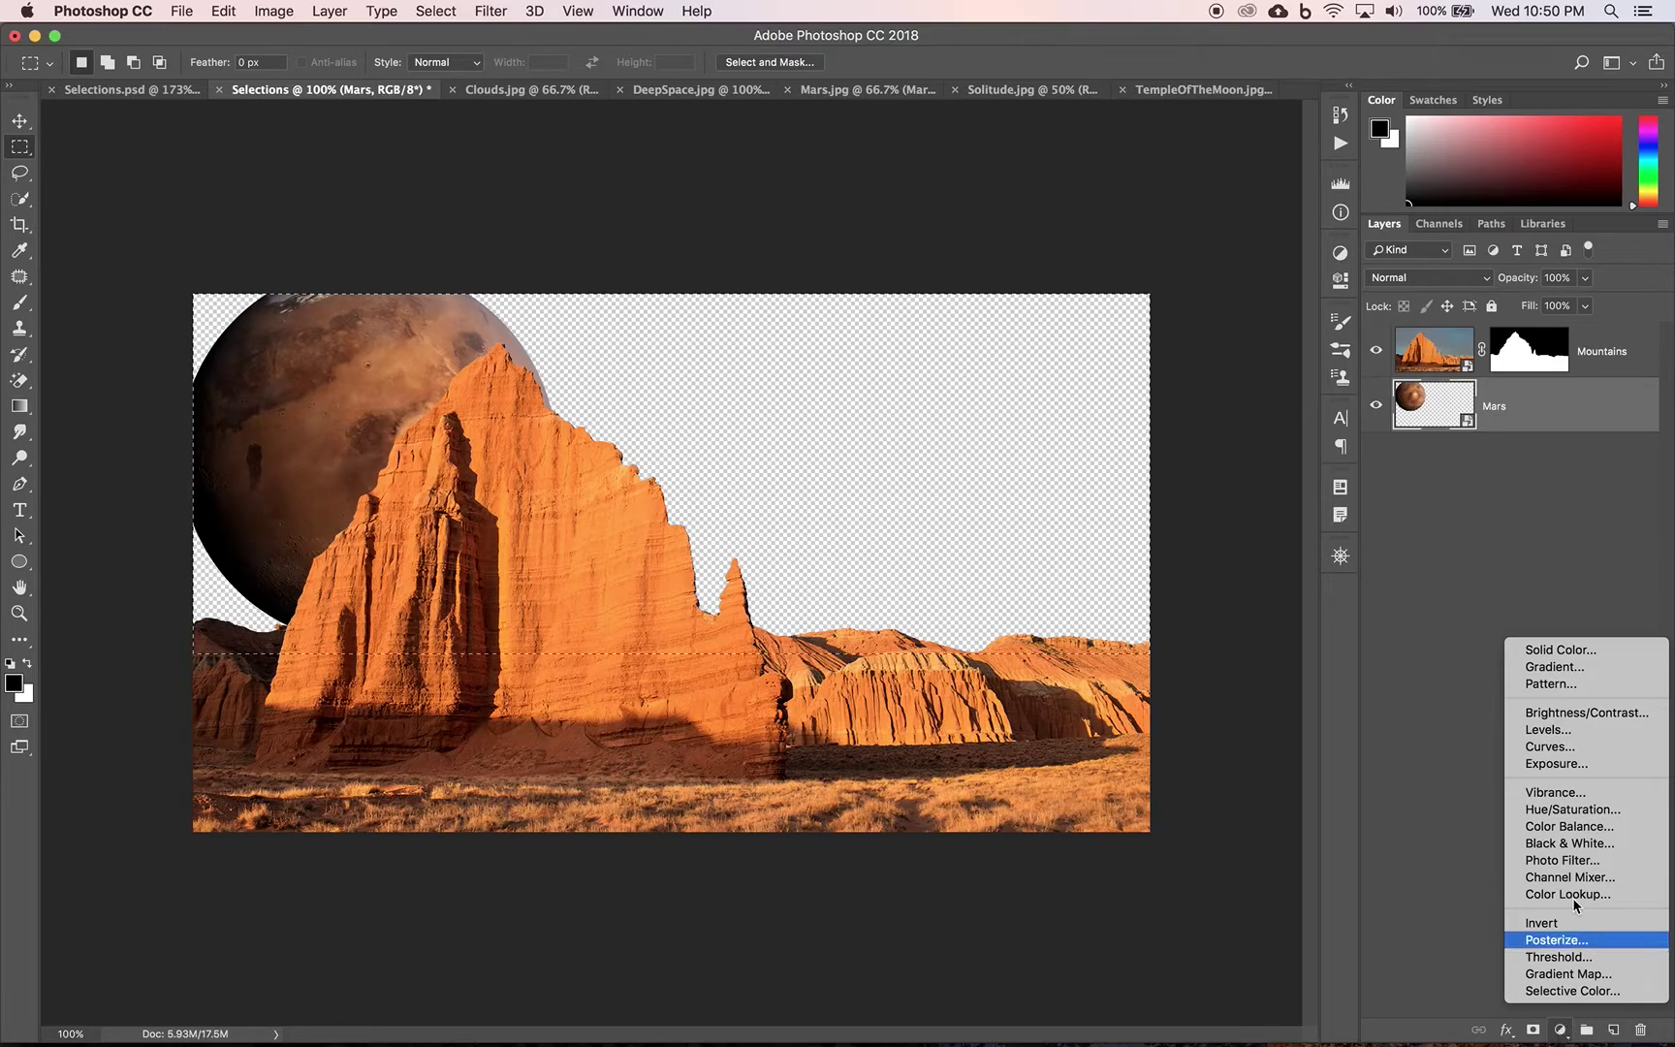
left_click(1557, 669)
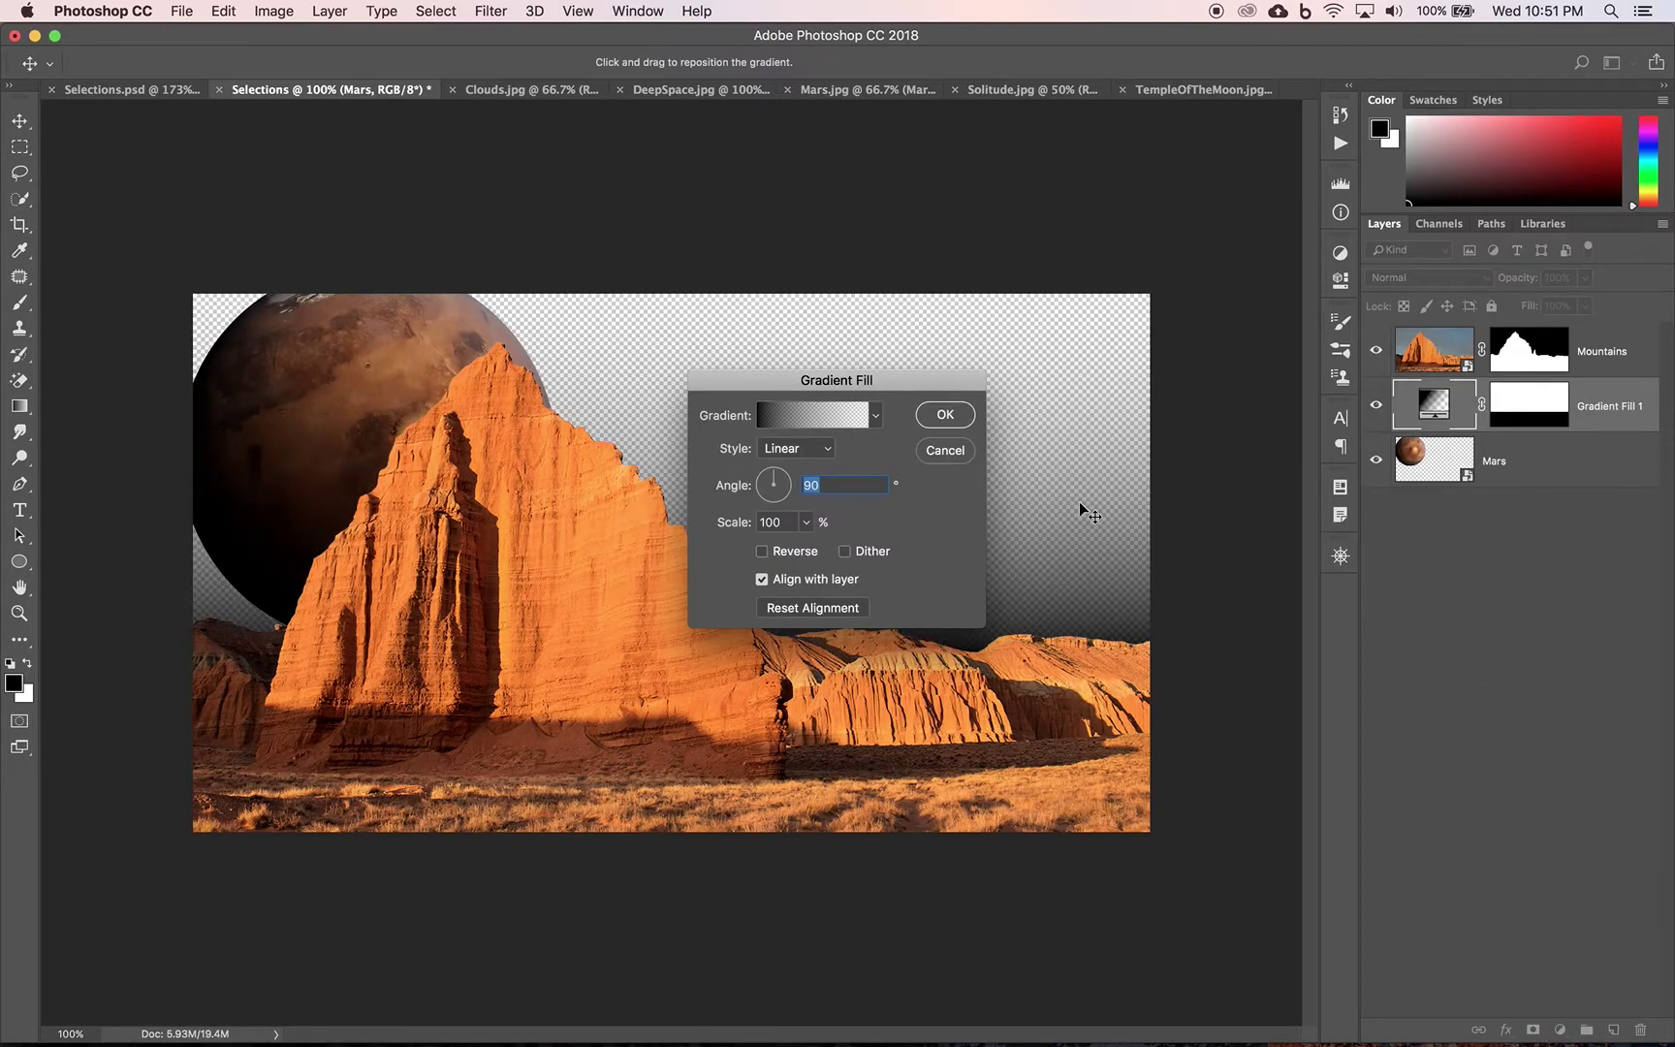
left_click_drag(867, 386, 1152, 162)
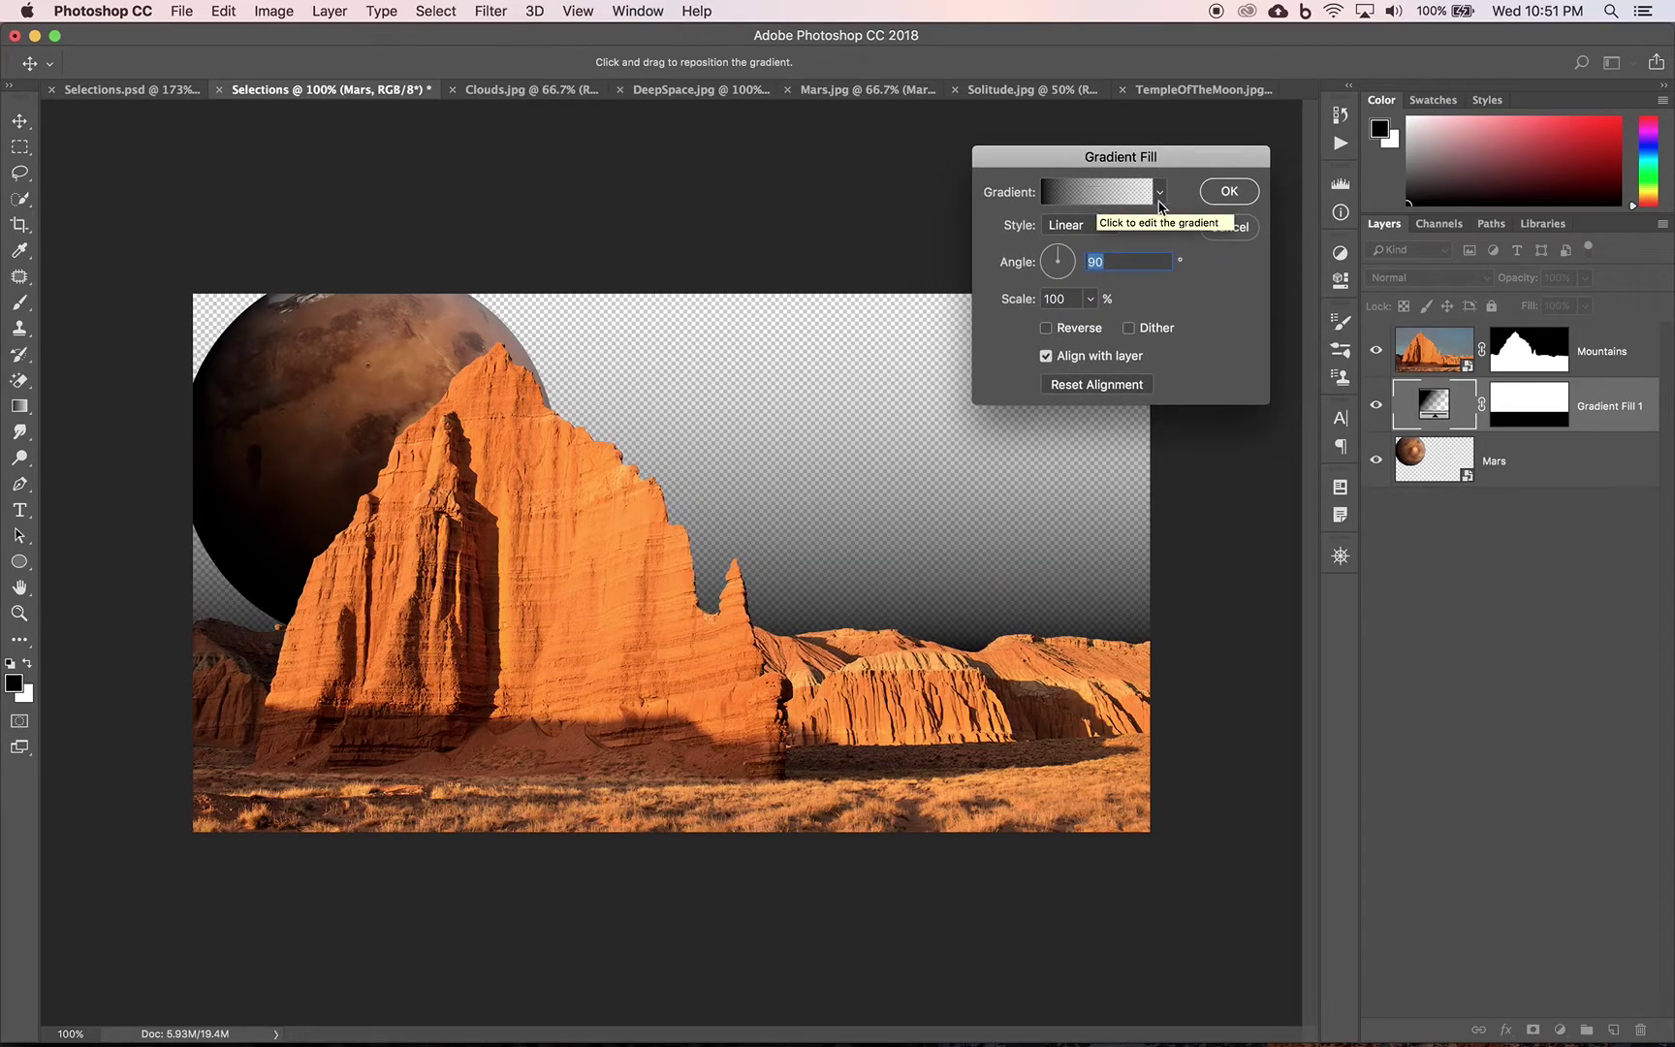
Step: Choose the Black, White preset for the gradient fill and open that gradient for editing
left_click(1160, 194)
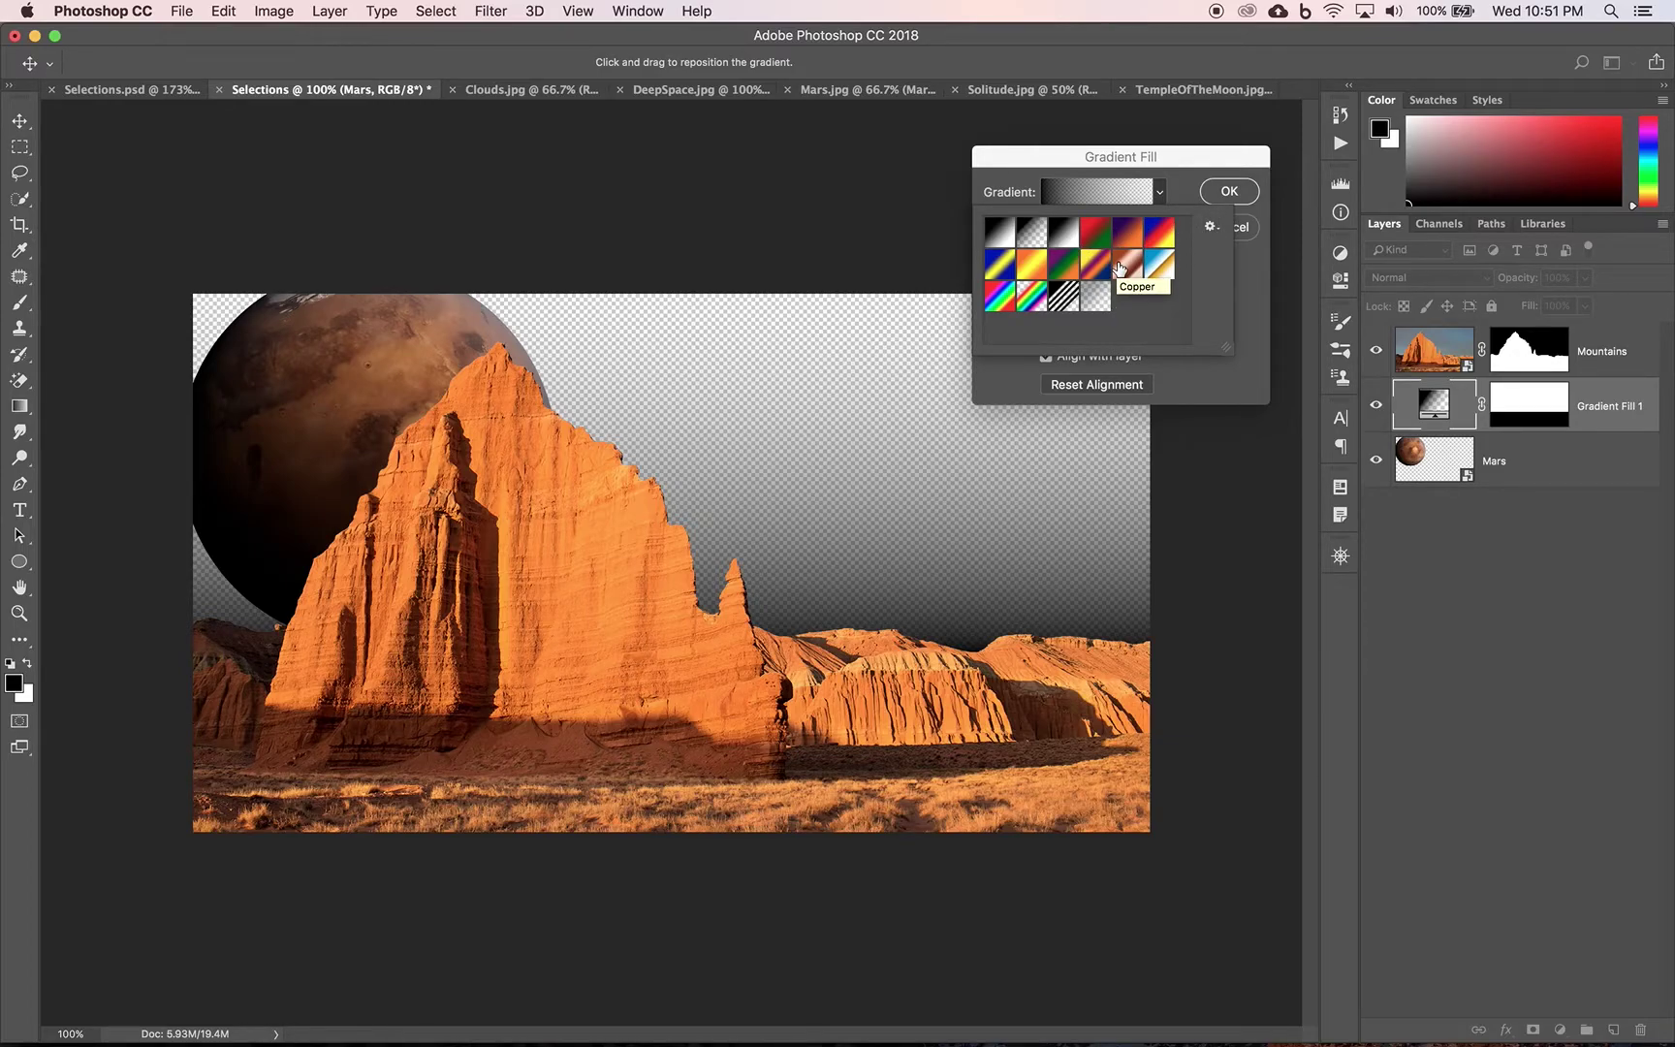
left_click(1210, 227)
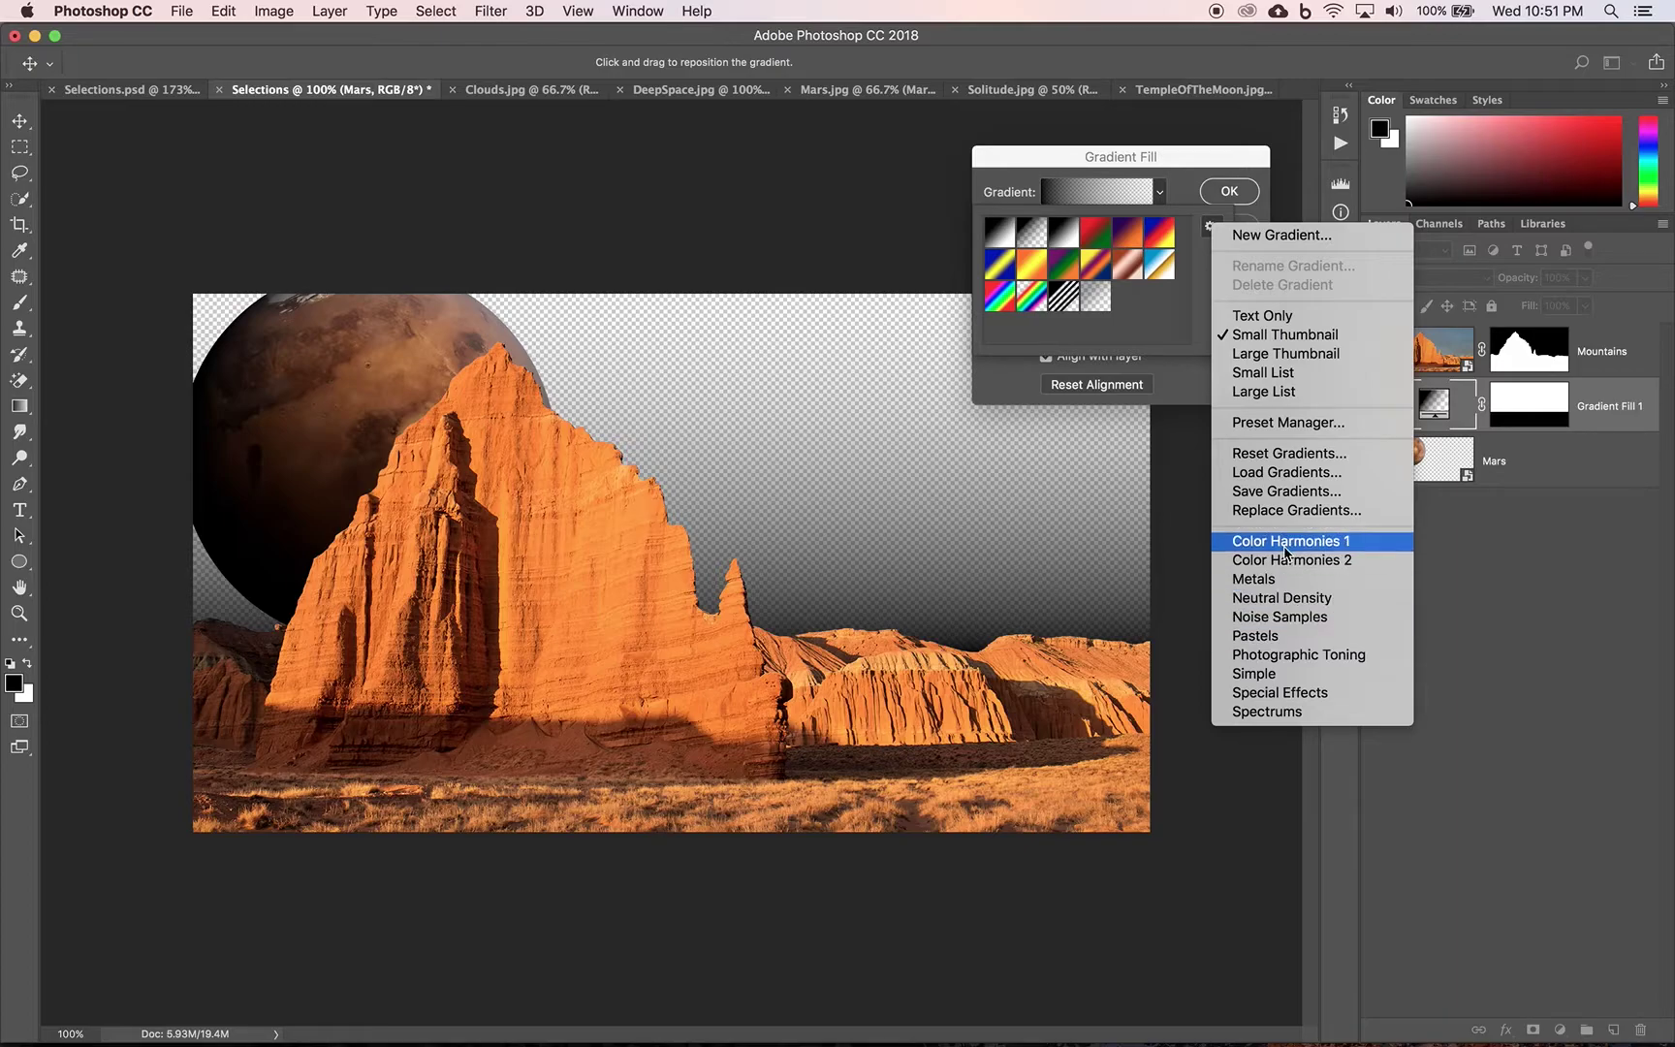
left_click(1164, 310)
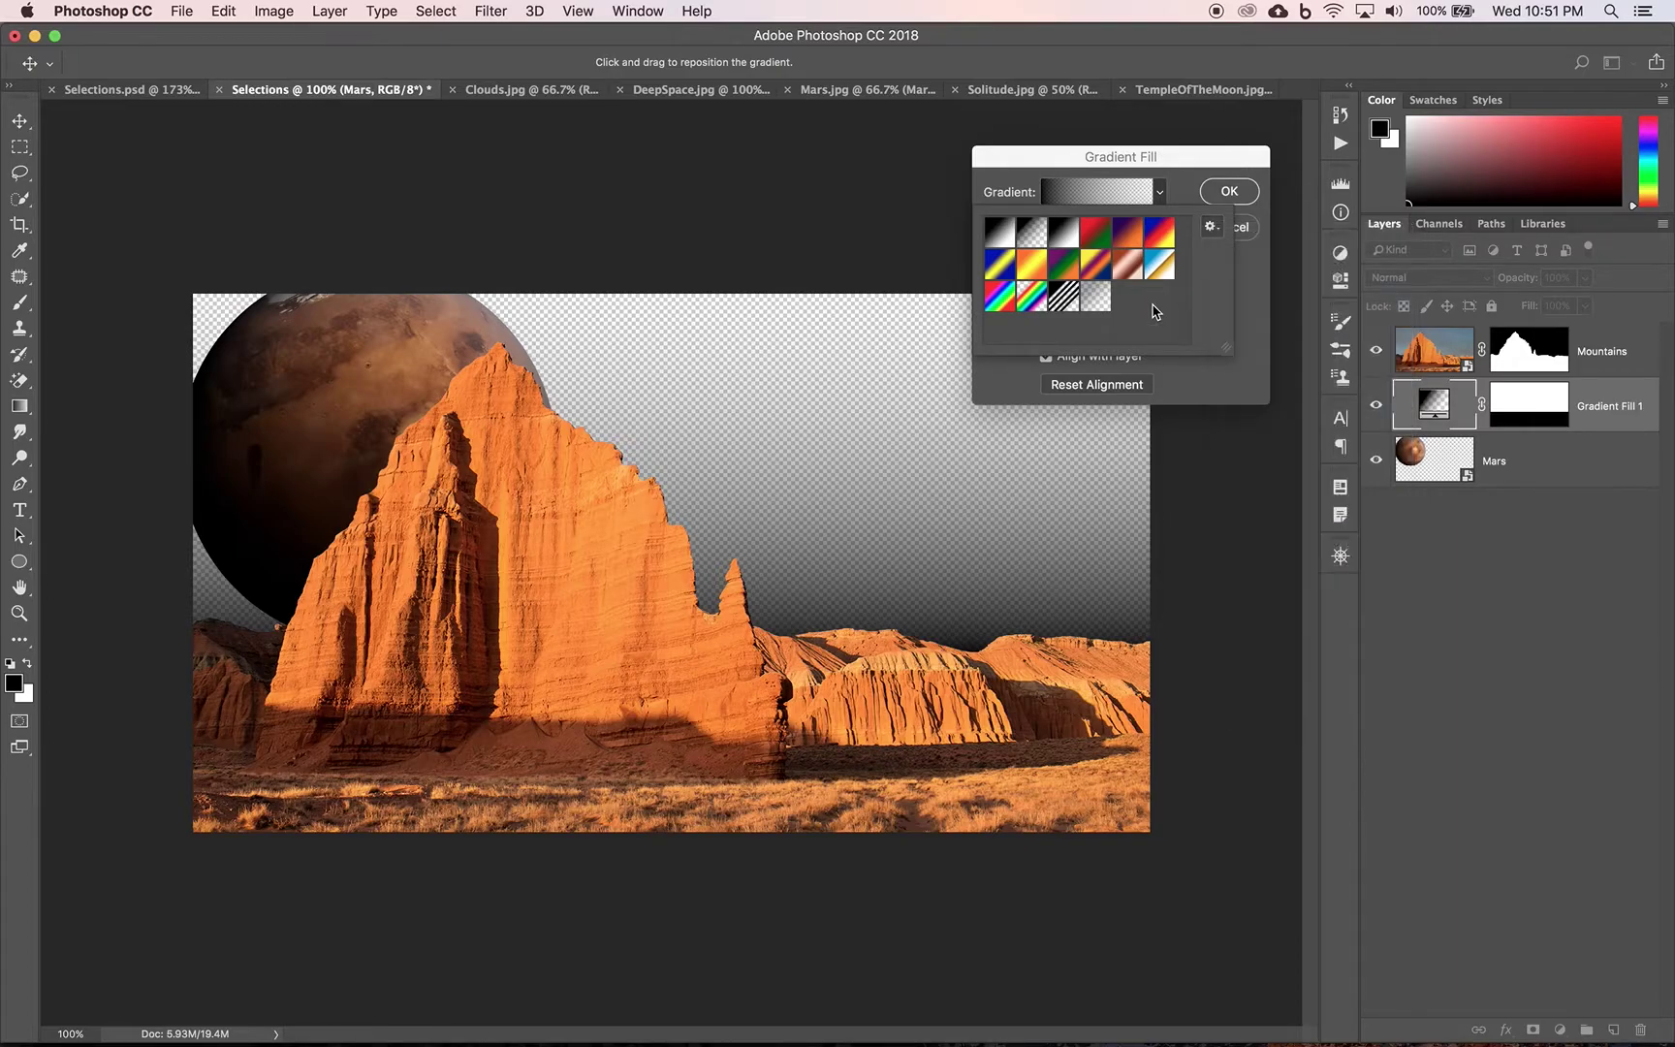
left_click(1069, 234)
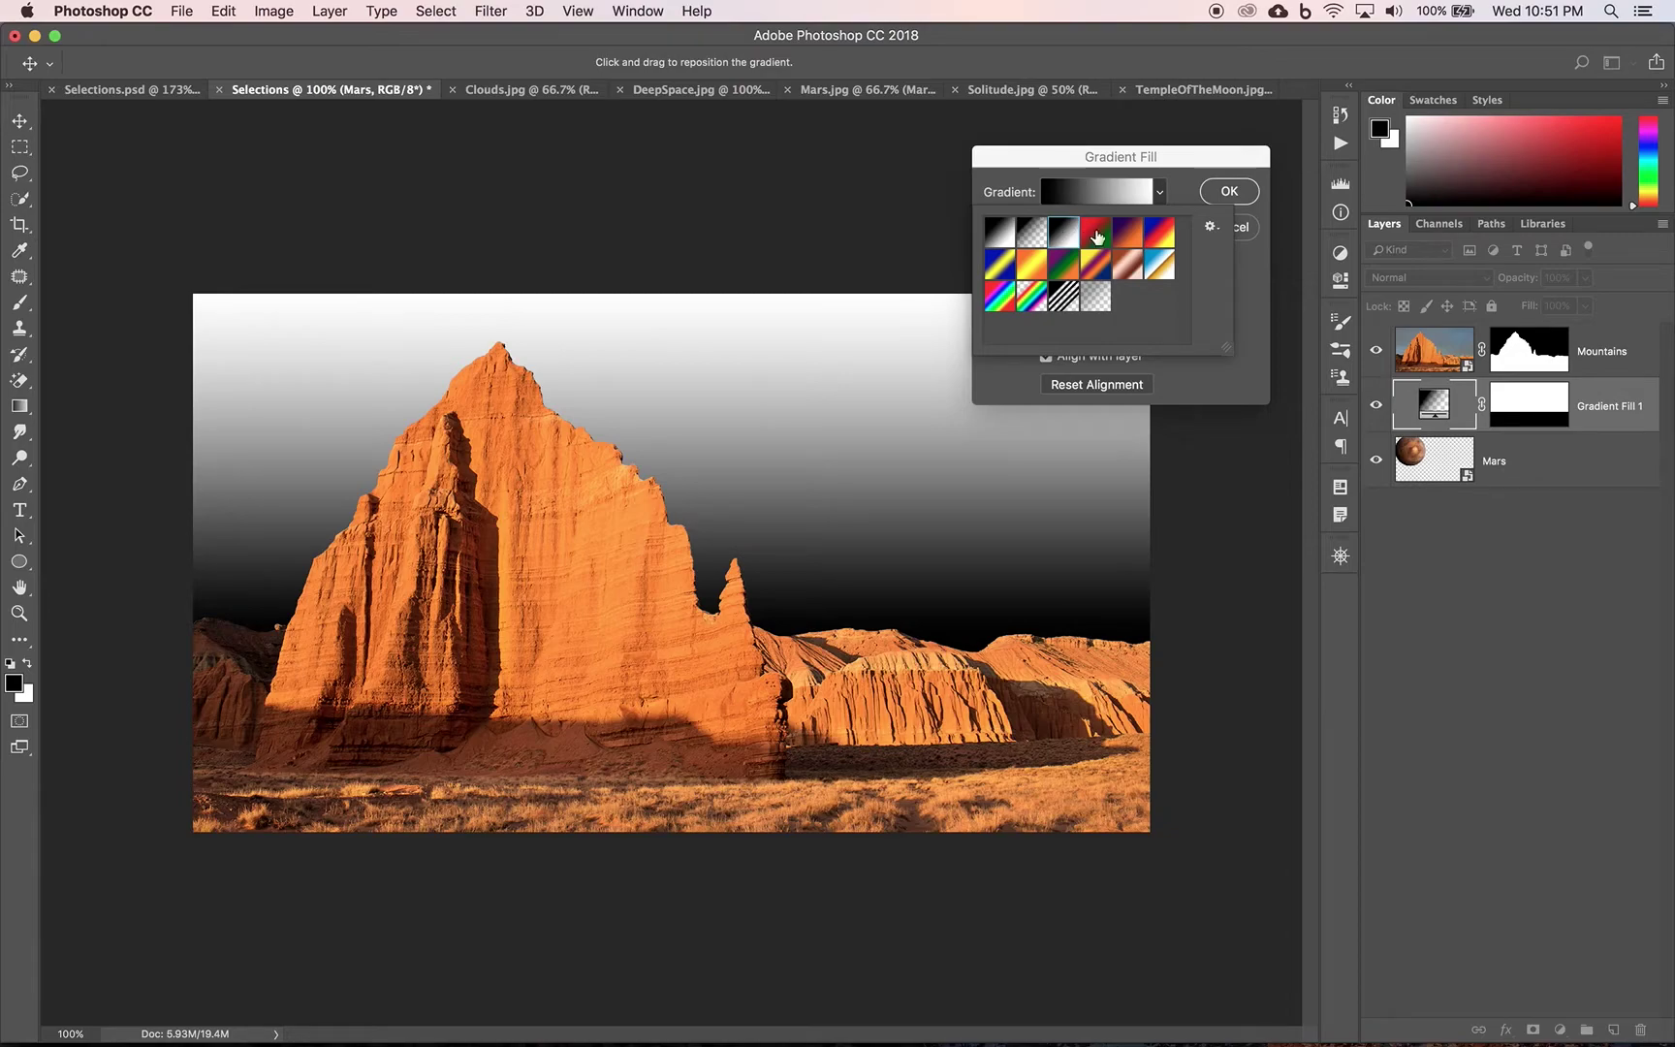
left_click(1183, 190)
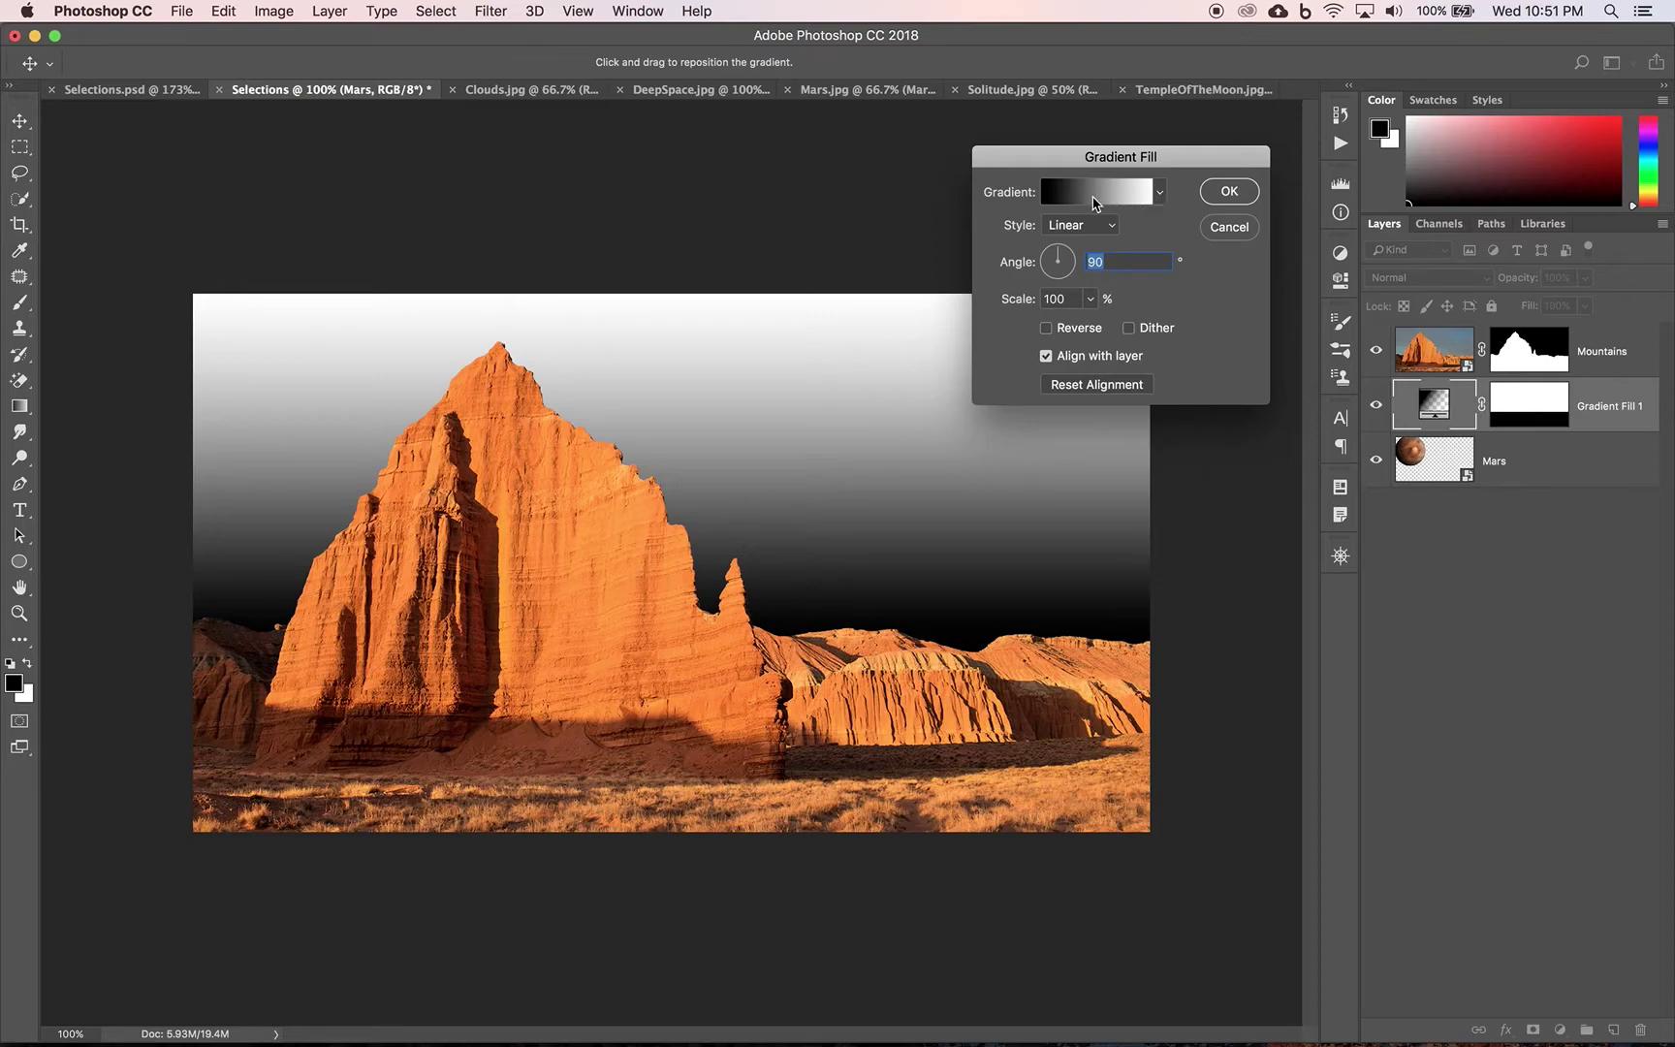
left_click(1078, 199)
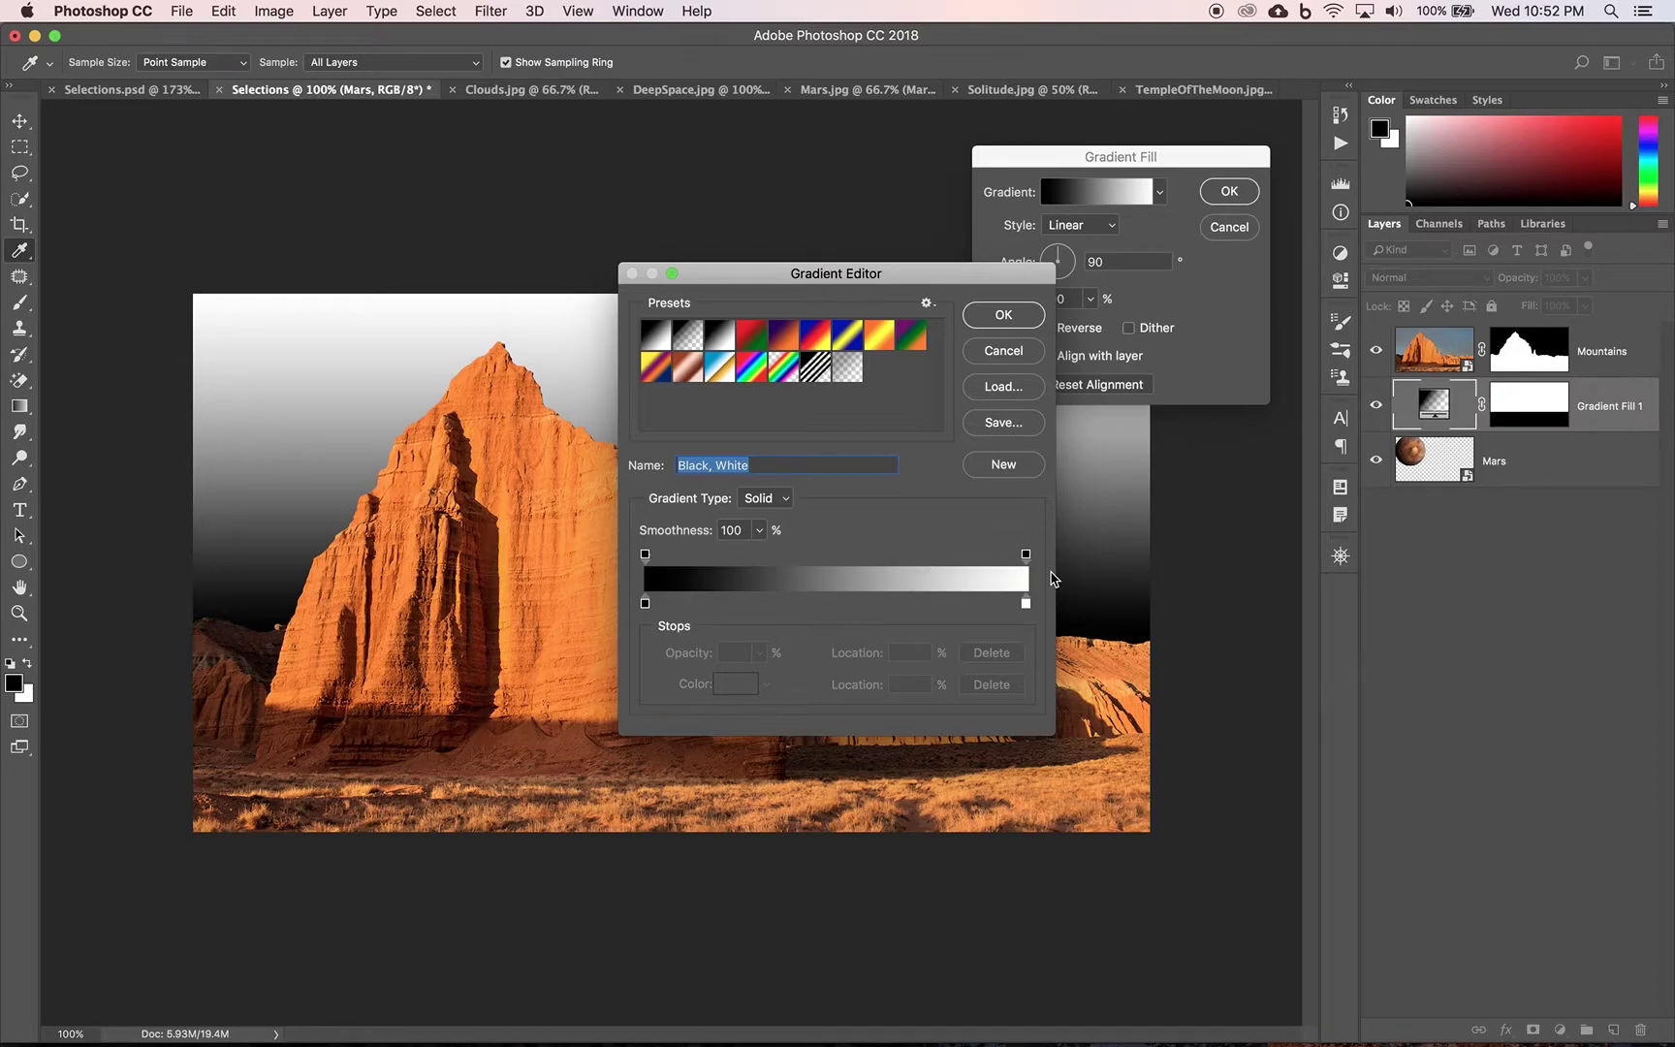
Step: Try the gradient's end opacity stop at 0%, and return it to 100%
left_click(1026, 556)
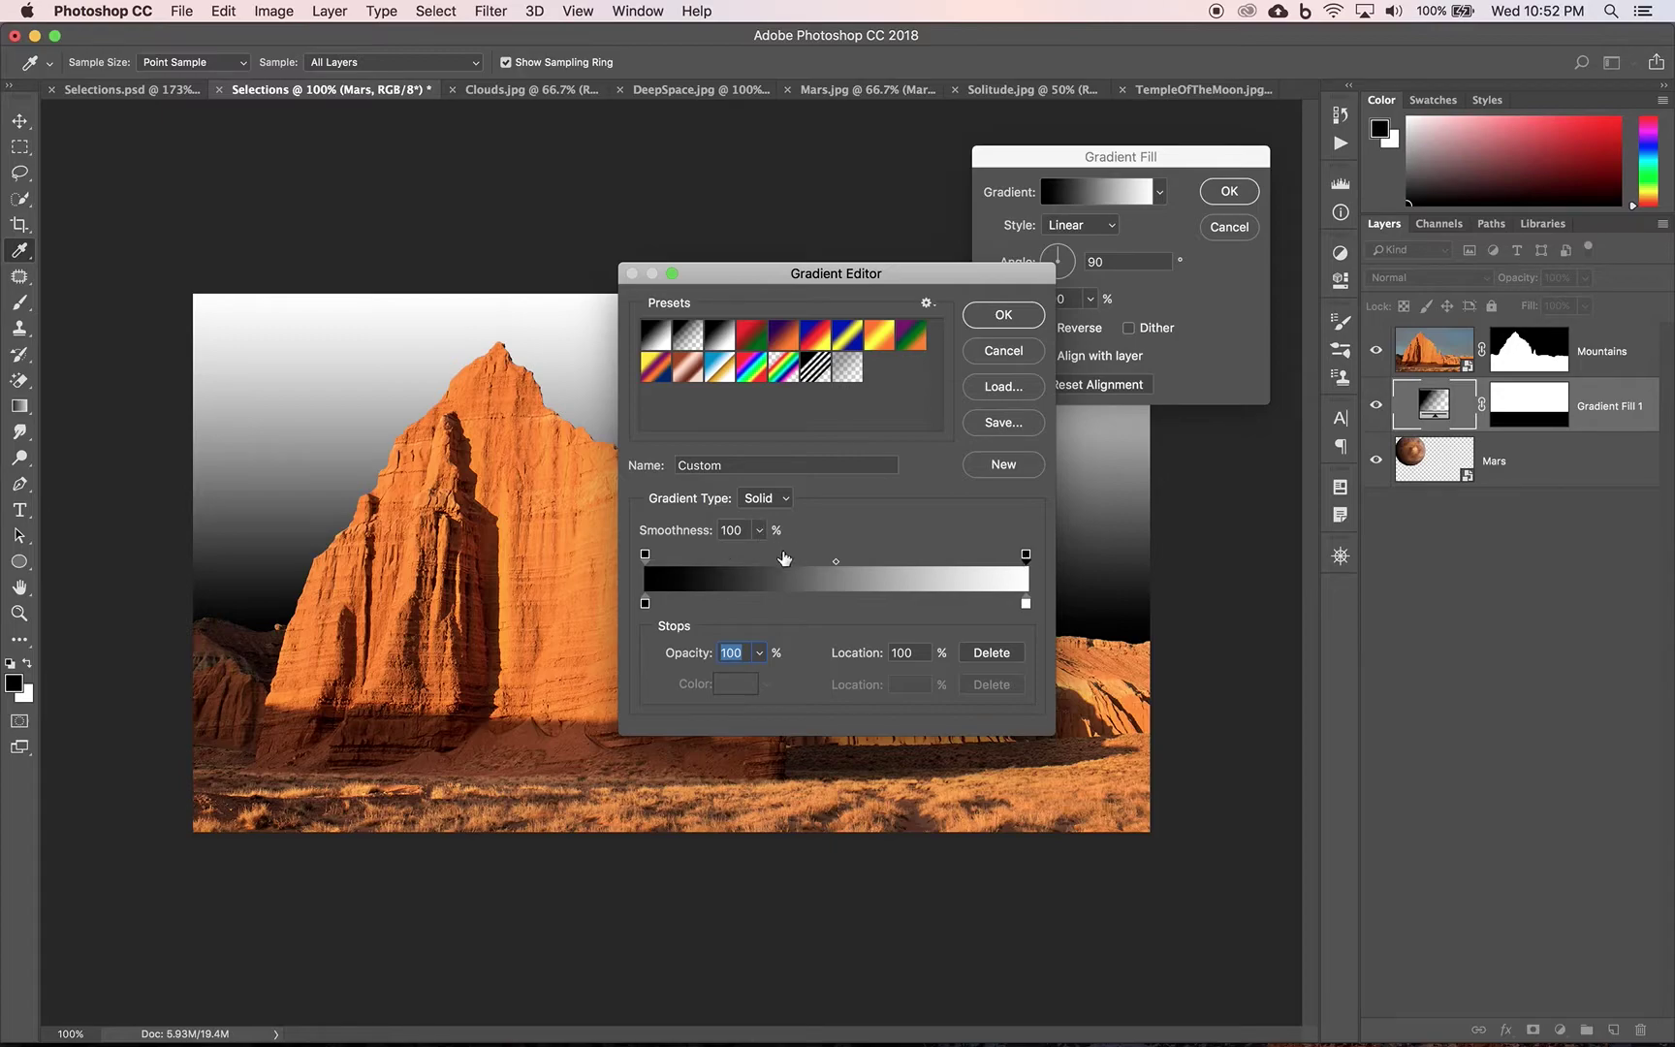
left_click(759, 653)
left_click_drag(763, 676, 619, 675)
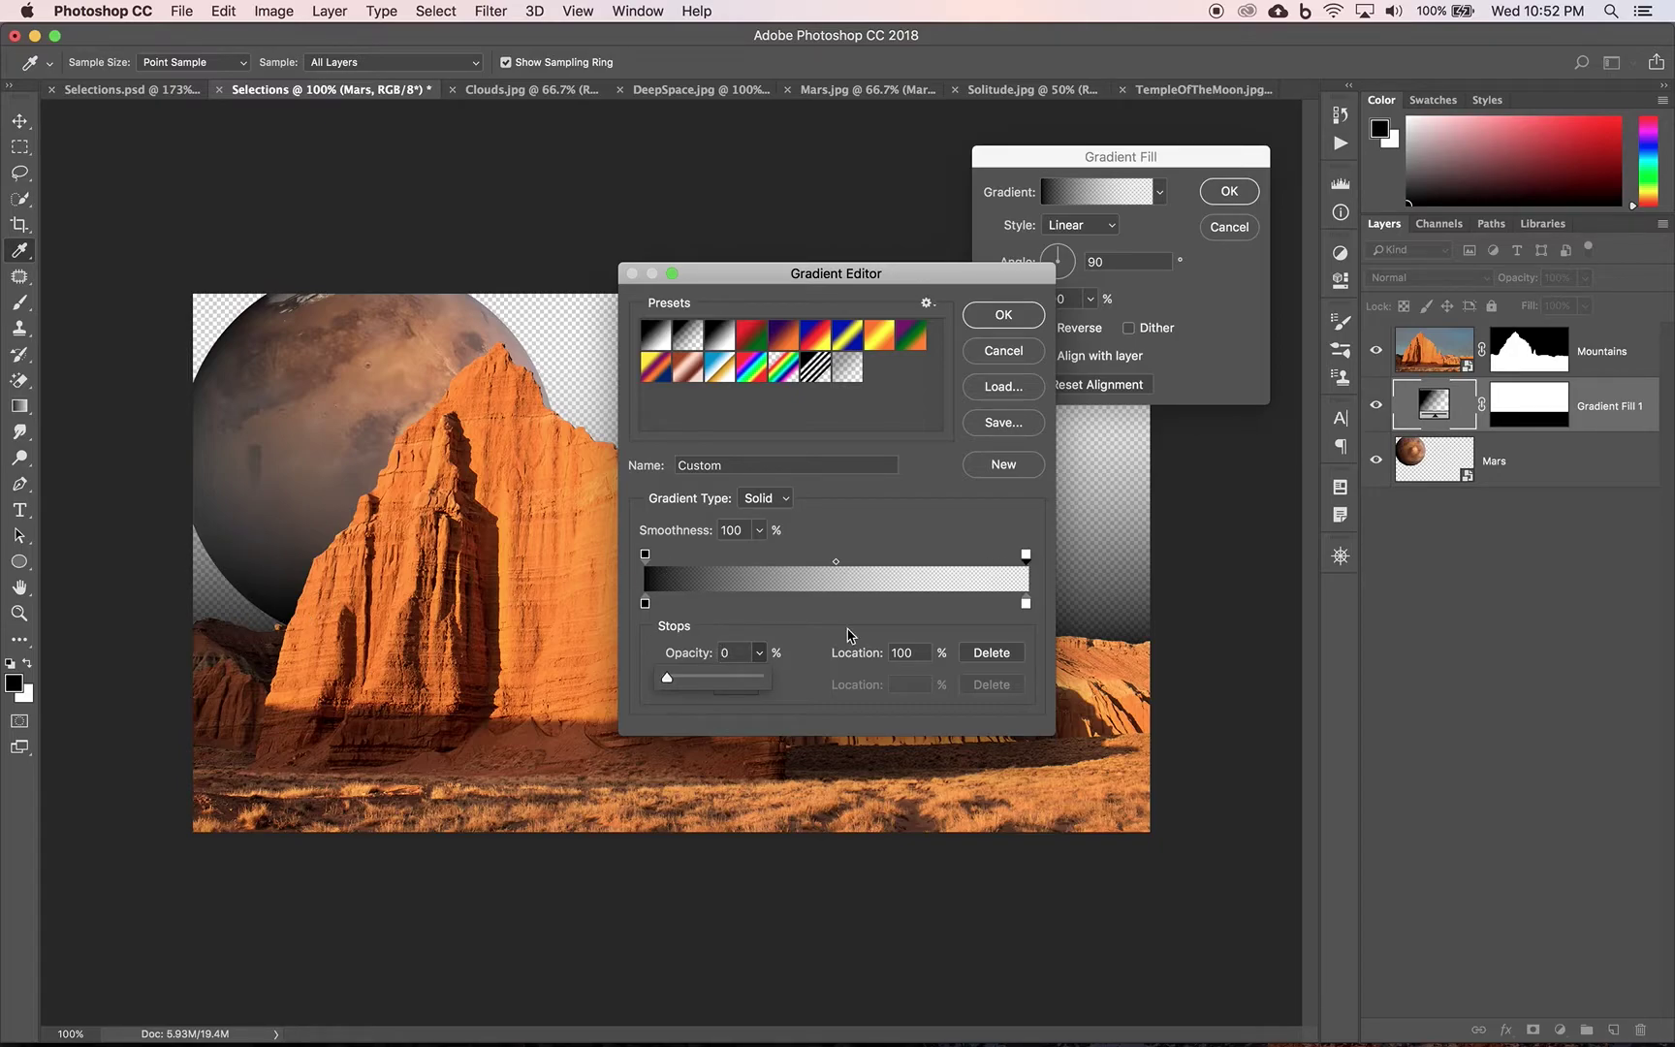
left_click_drag(667, 678, 820, 680)
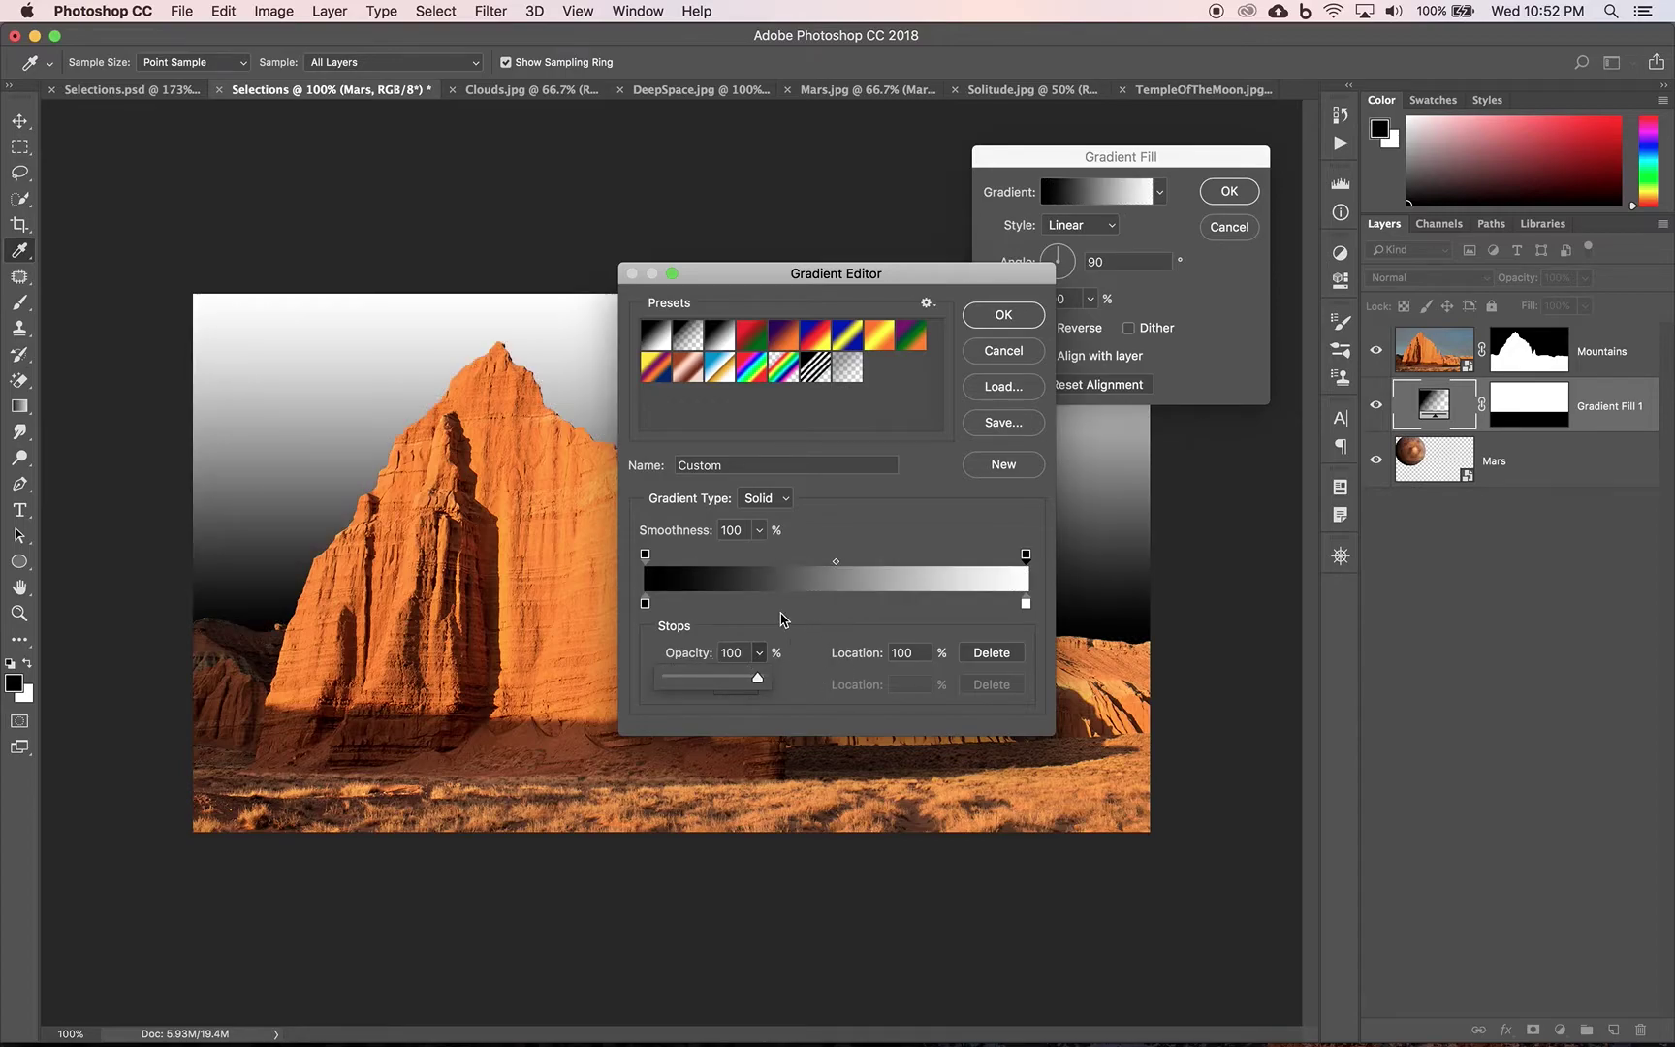
Step: Set the gradient's starting colour stop to a light blue with hue 240, saturation 40% and brightness 100%
double_click(645, 604)
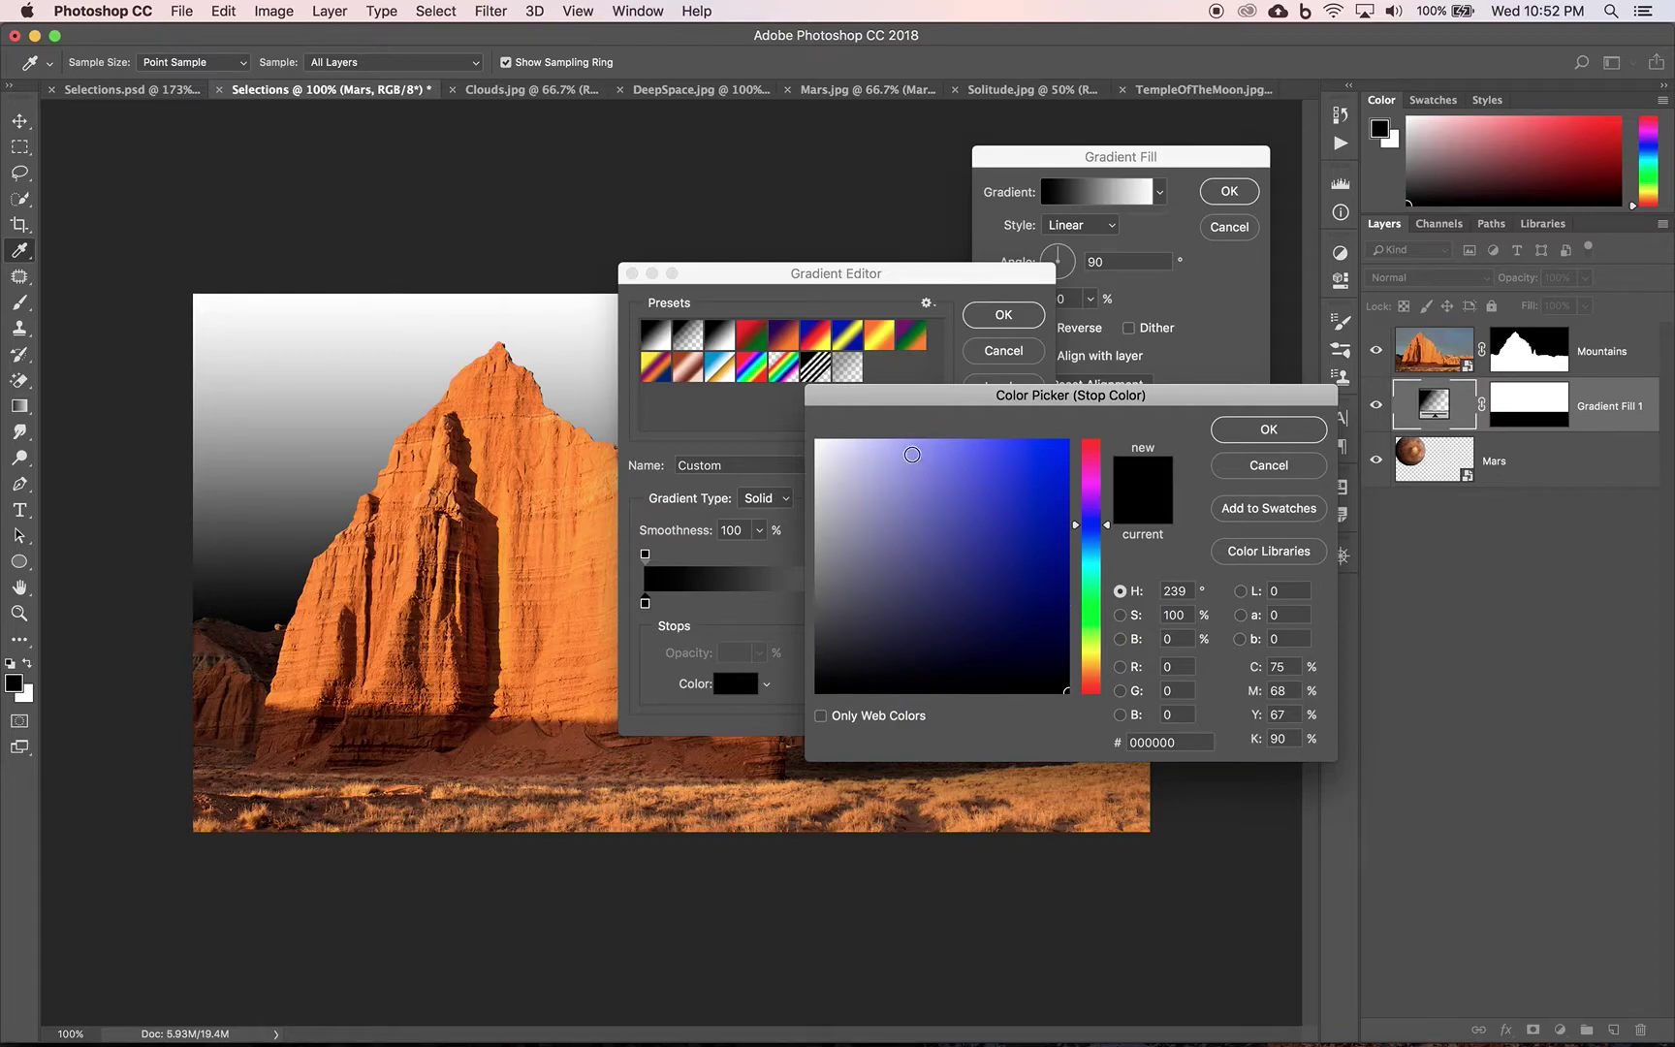
left_click_drag(912, 456, 910, 437)
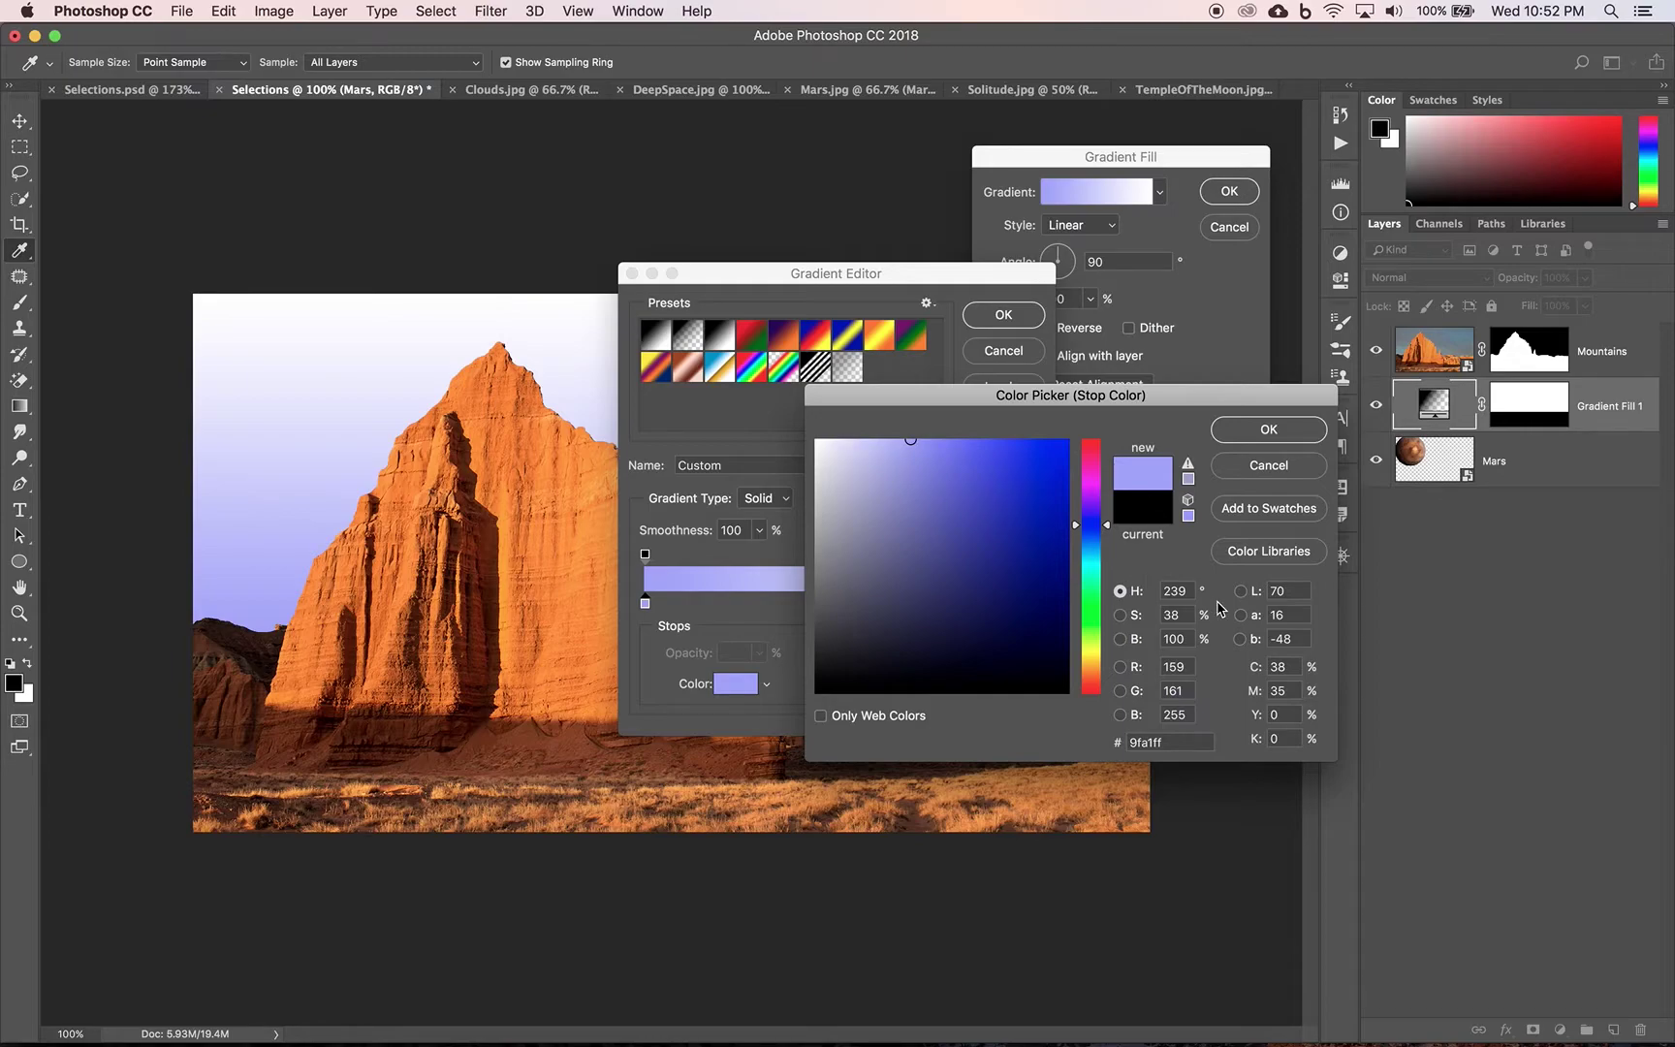
double_click(1177, 593)
type("240")
type("40")
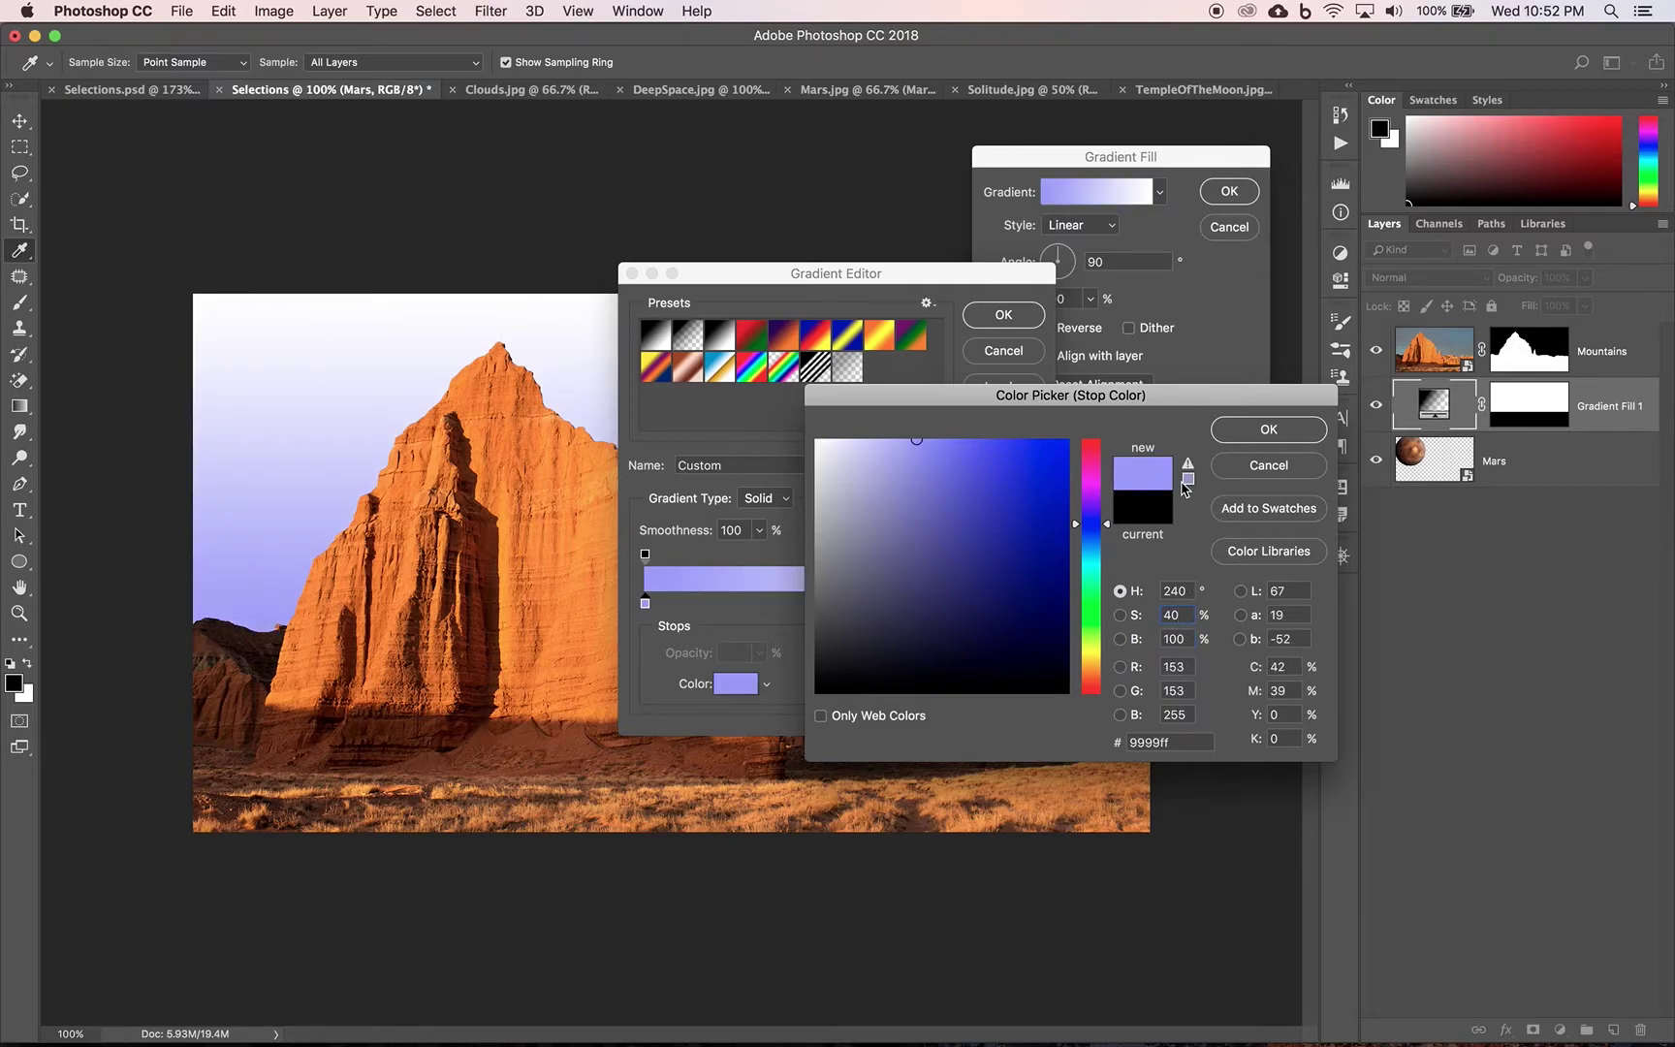
left_click(1265, 434)
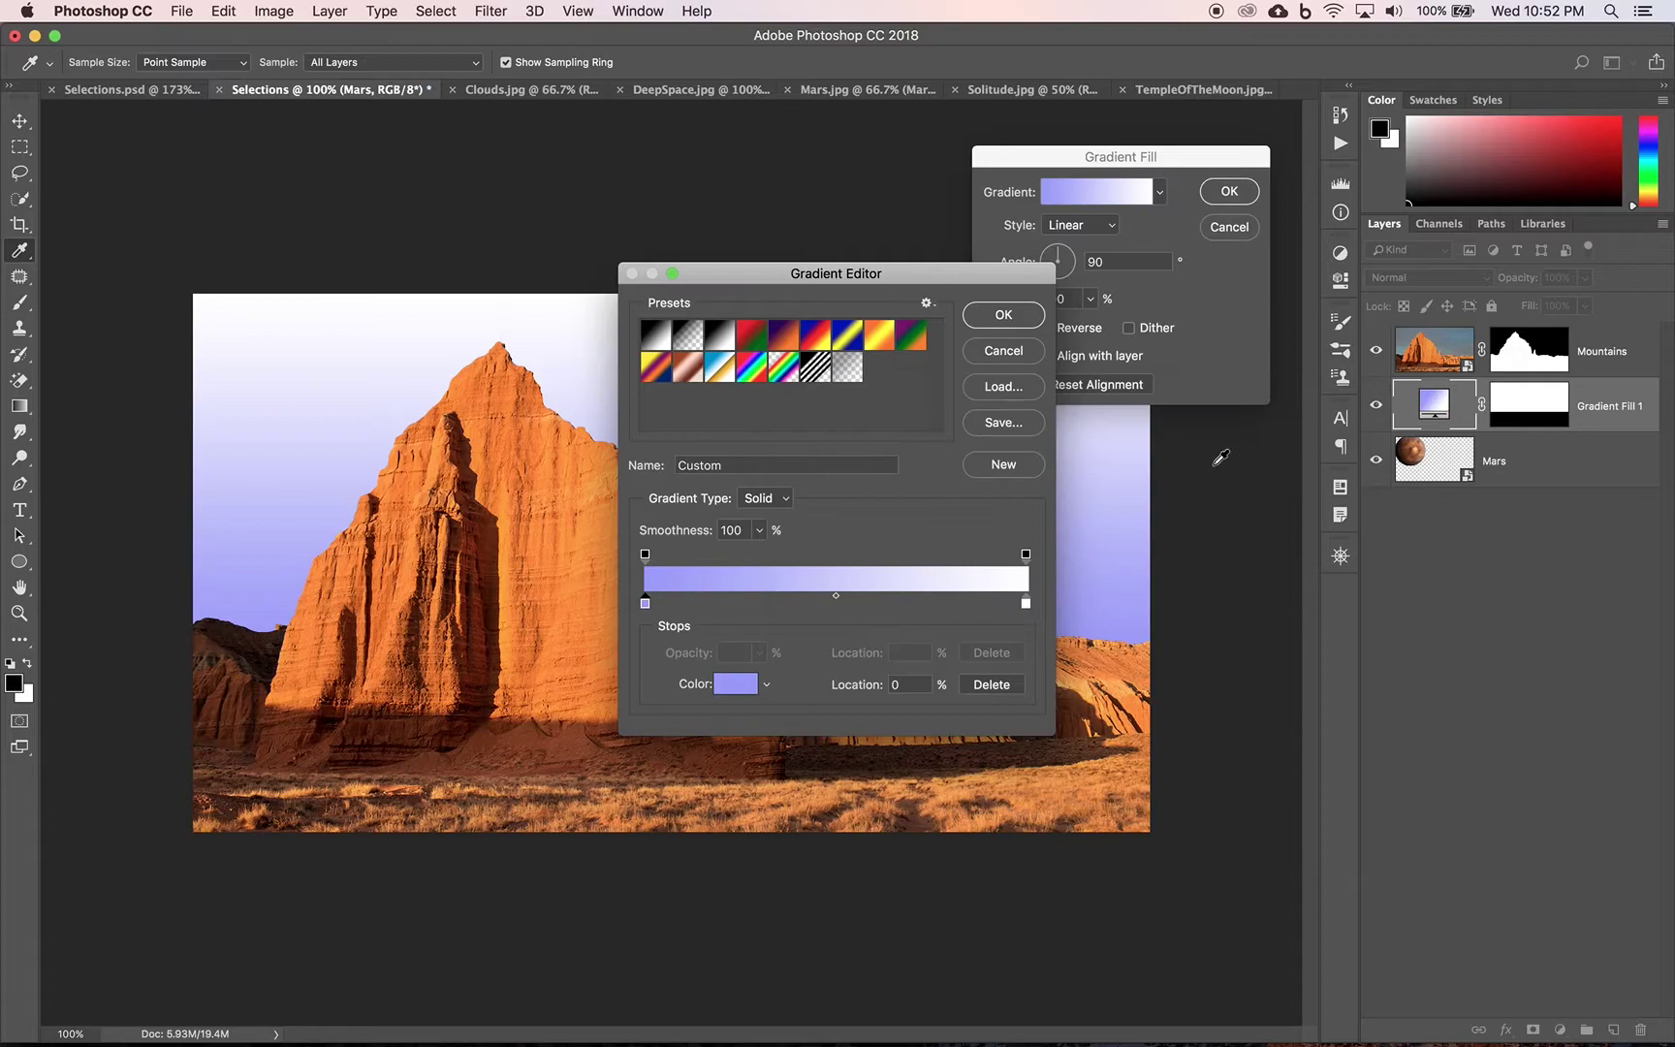
Step: Set the gradient's ending colour stop to a dark blue with hue 240, saturation 100% and brightness 50%
double_click(1026, 603)
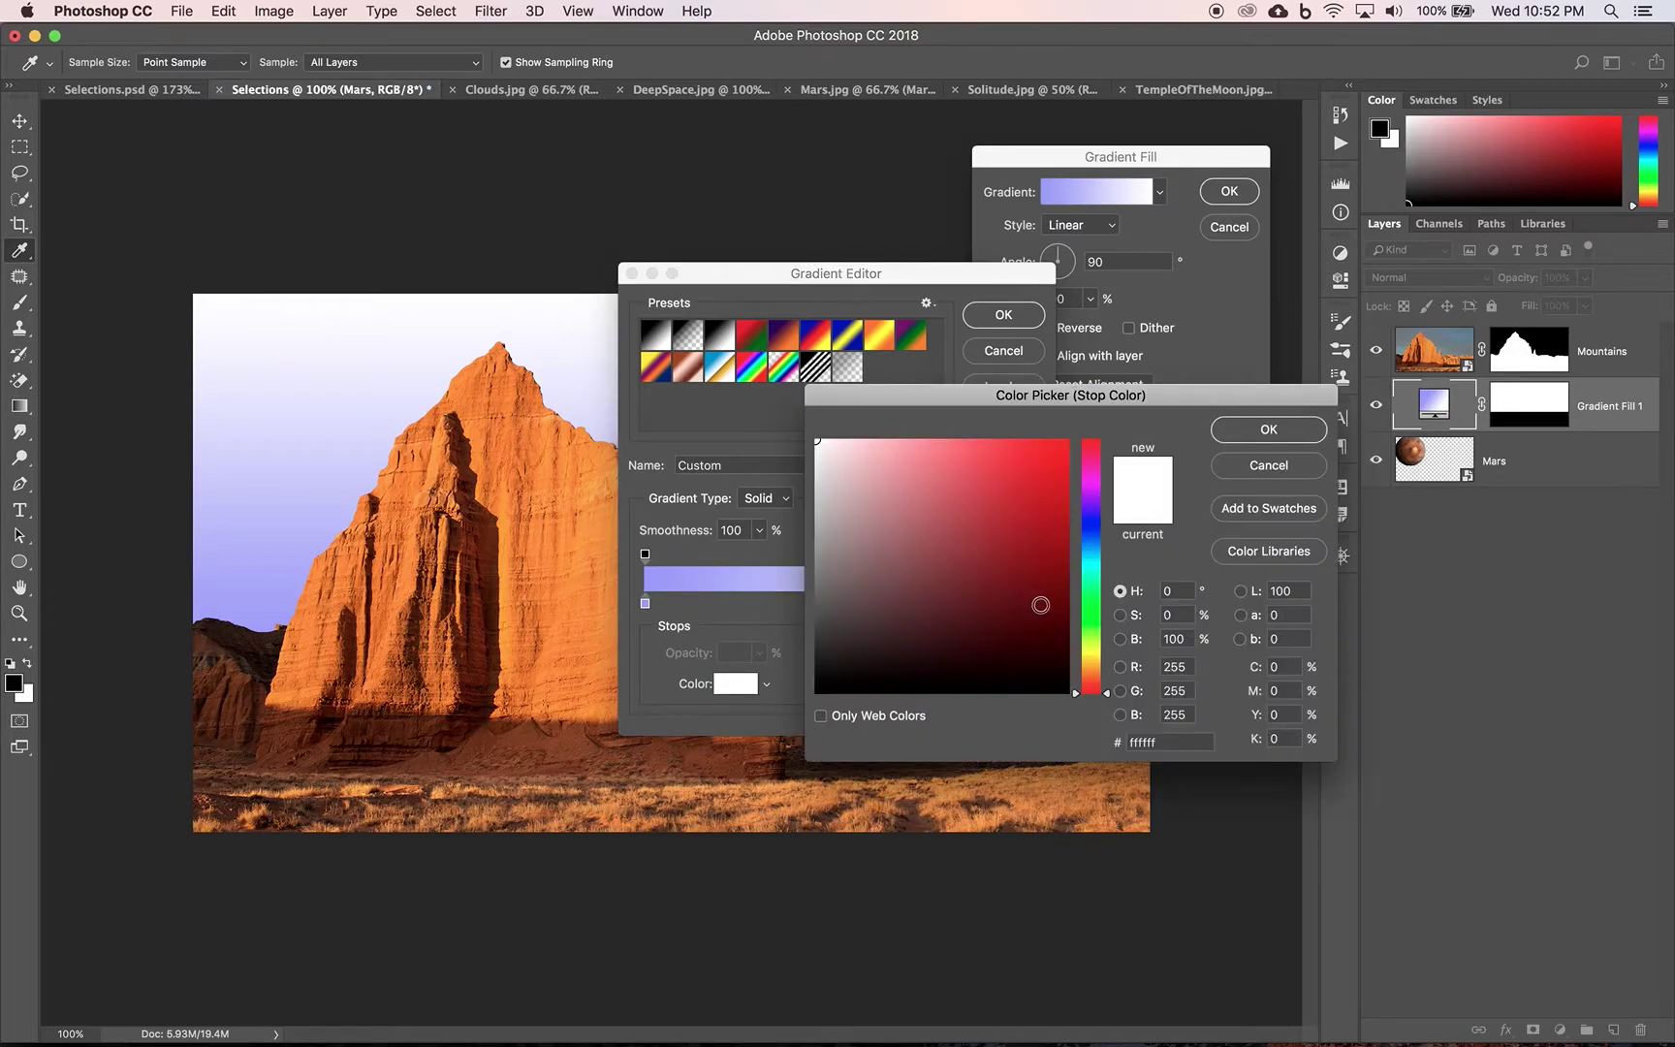
left_click(1095, 530)
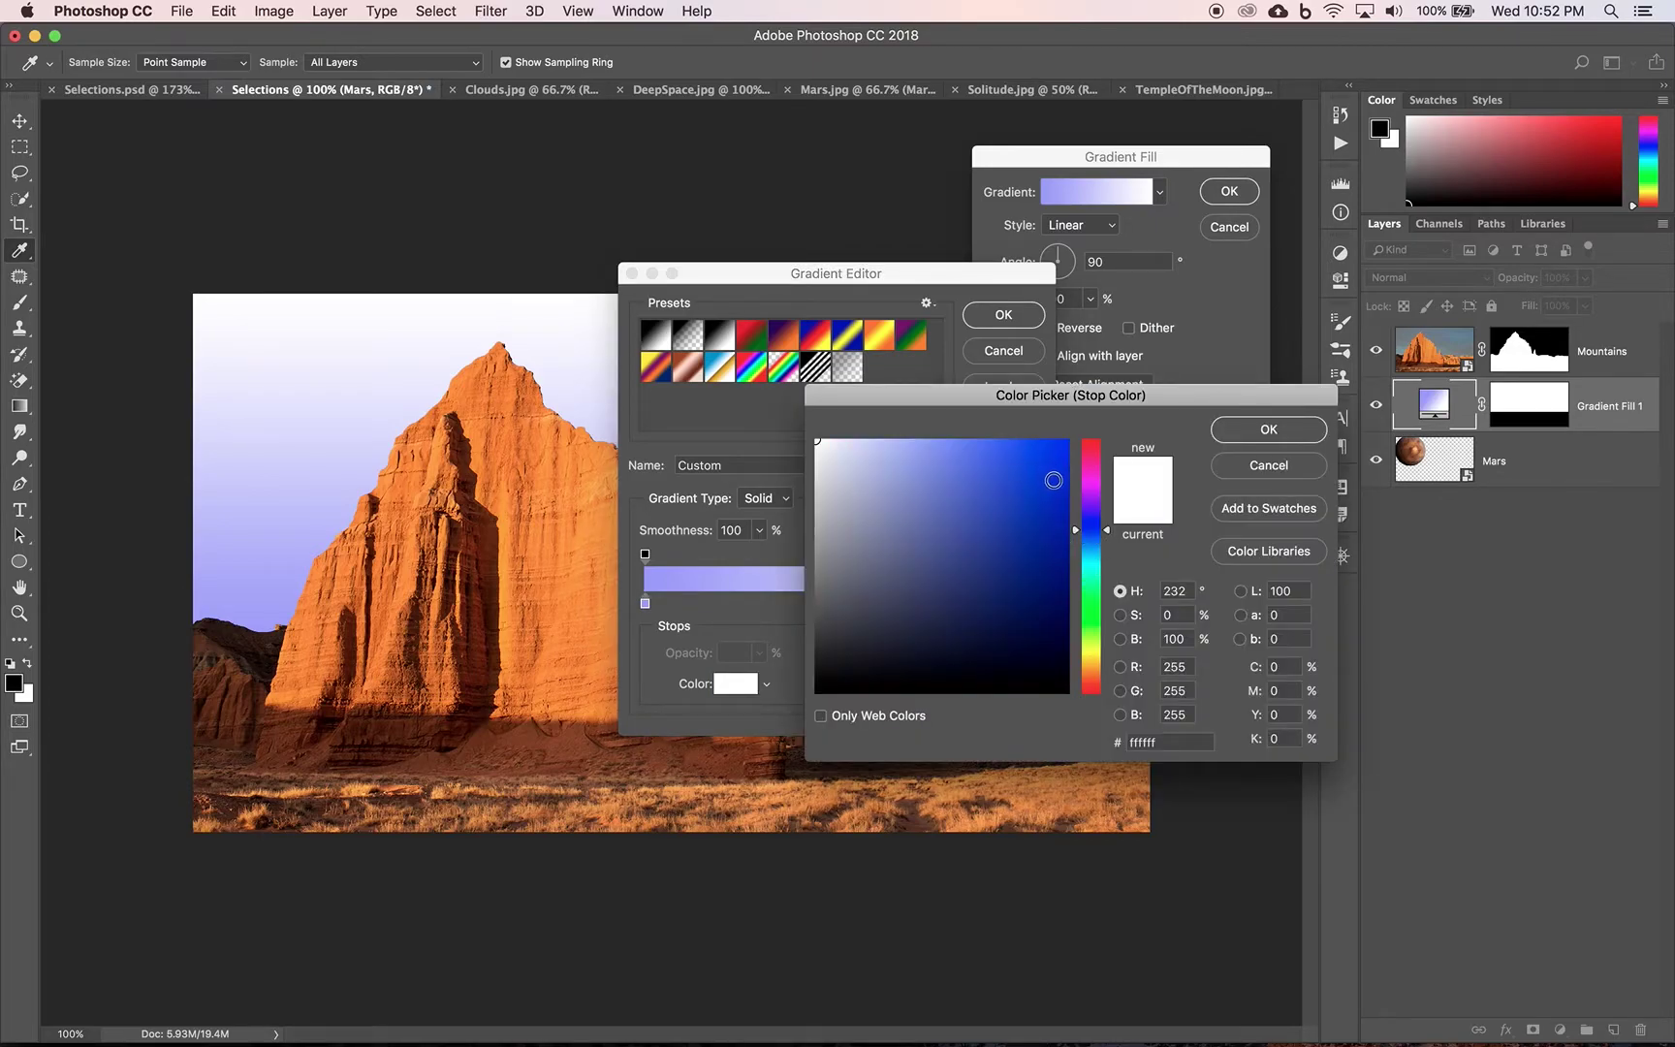
left_click(1064, 565)
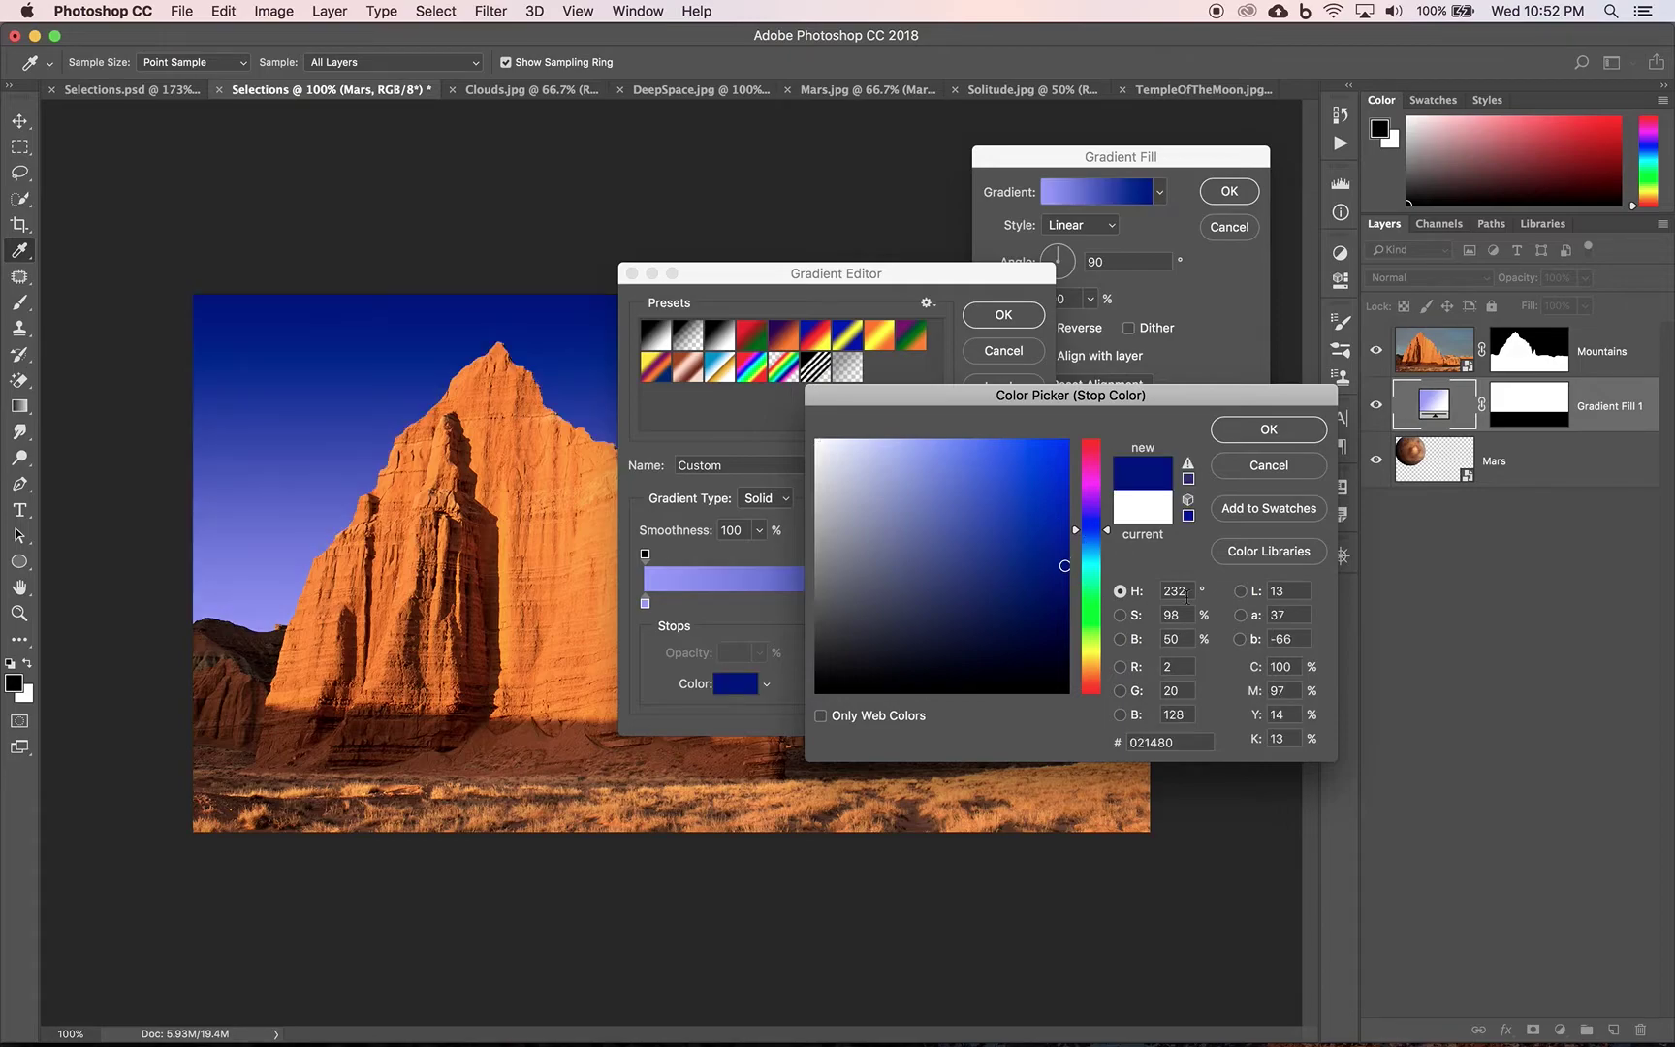
double_click(1178, 591)
type("240")
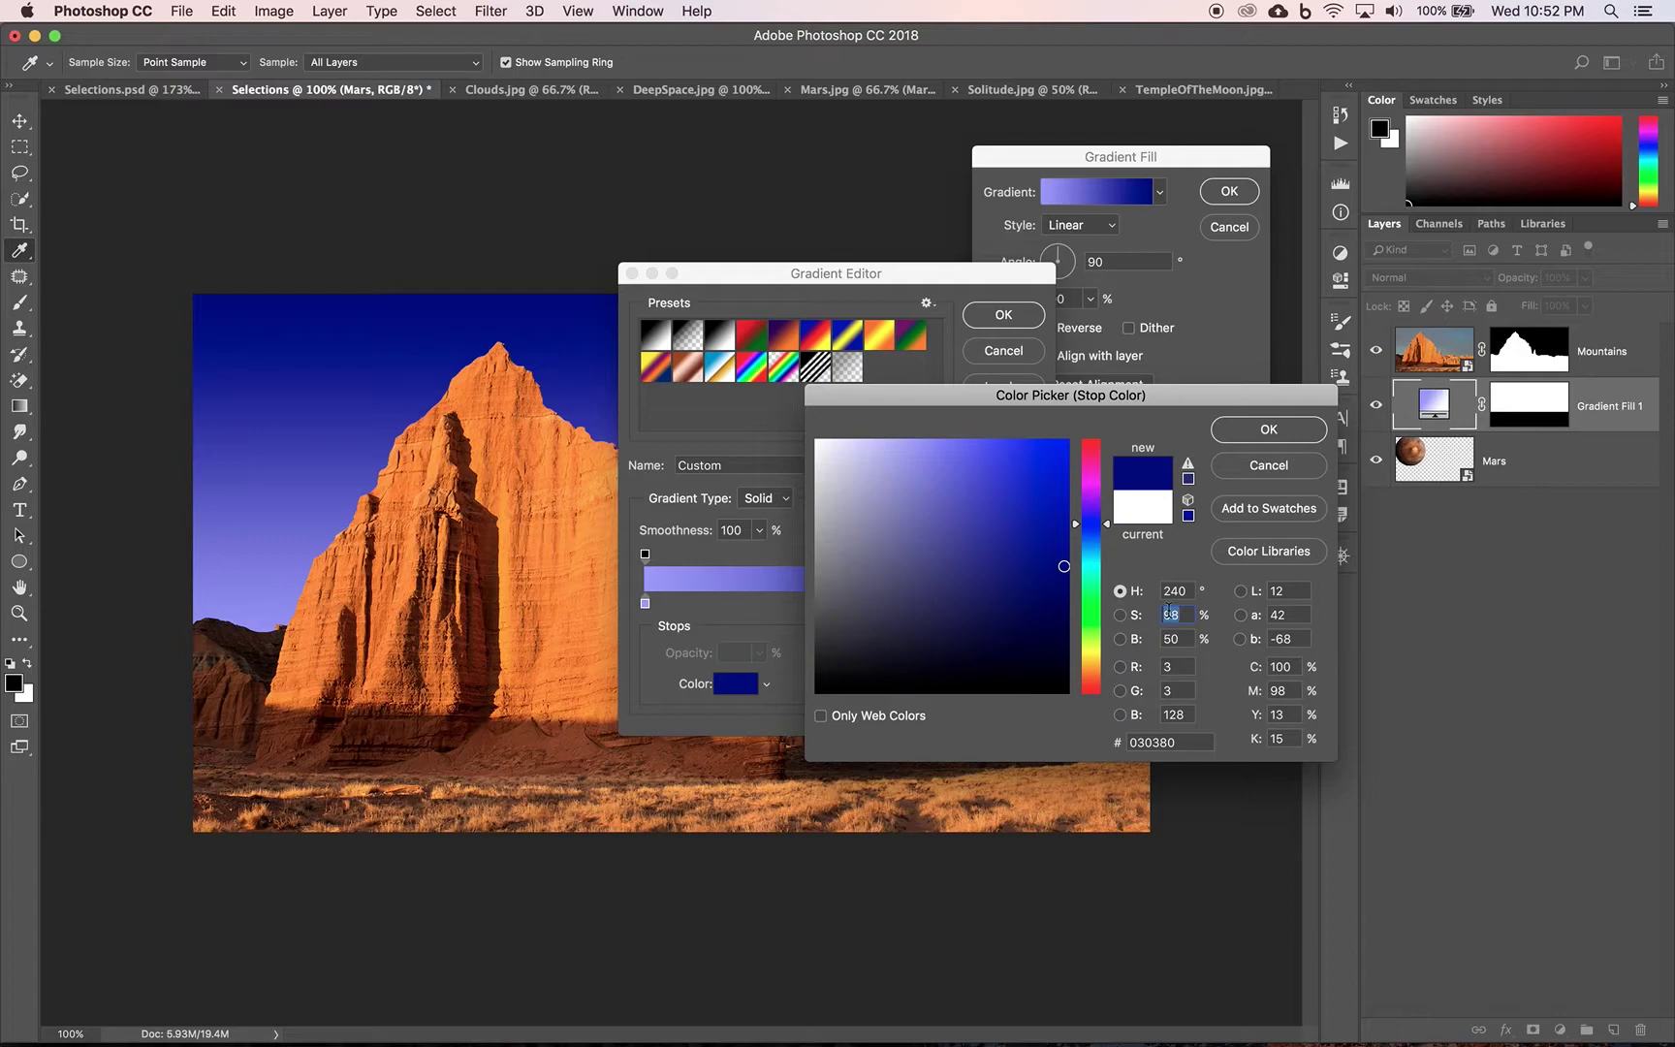
type("100")
left_click(1276, 429)
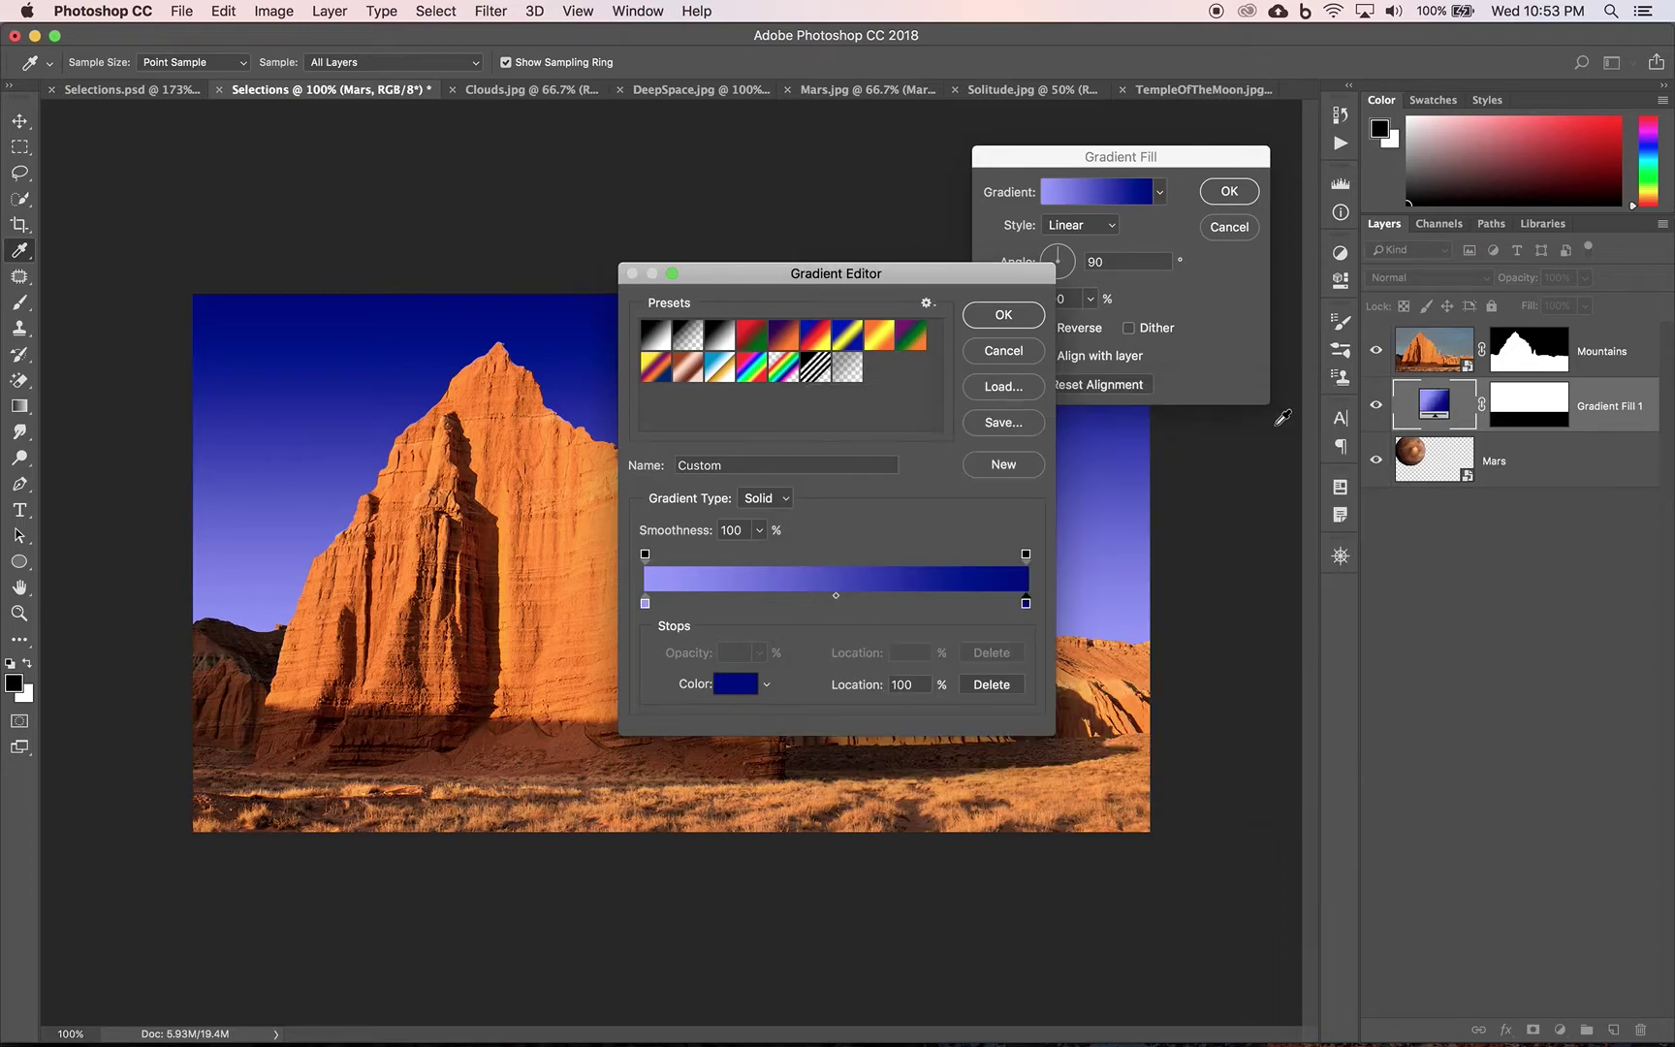
Step: Accept the edited gradient, try reversing it and switch Reverse off again, and apply the gradient fill
left_click_drag(887, 274, 1079, 228)
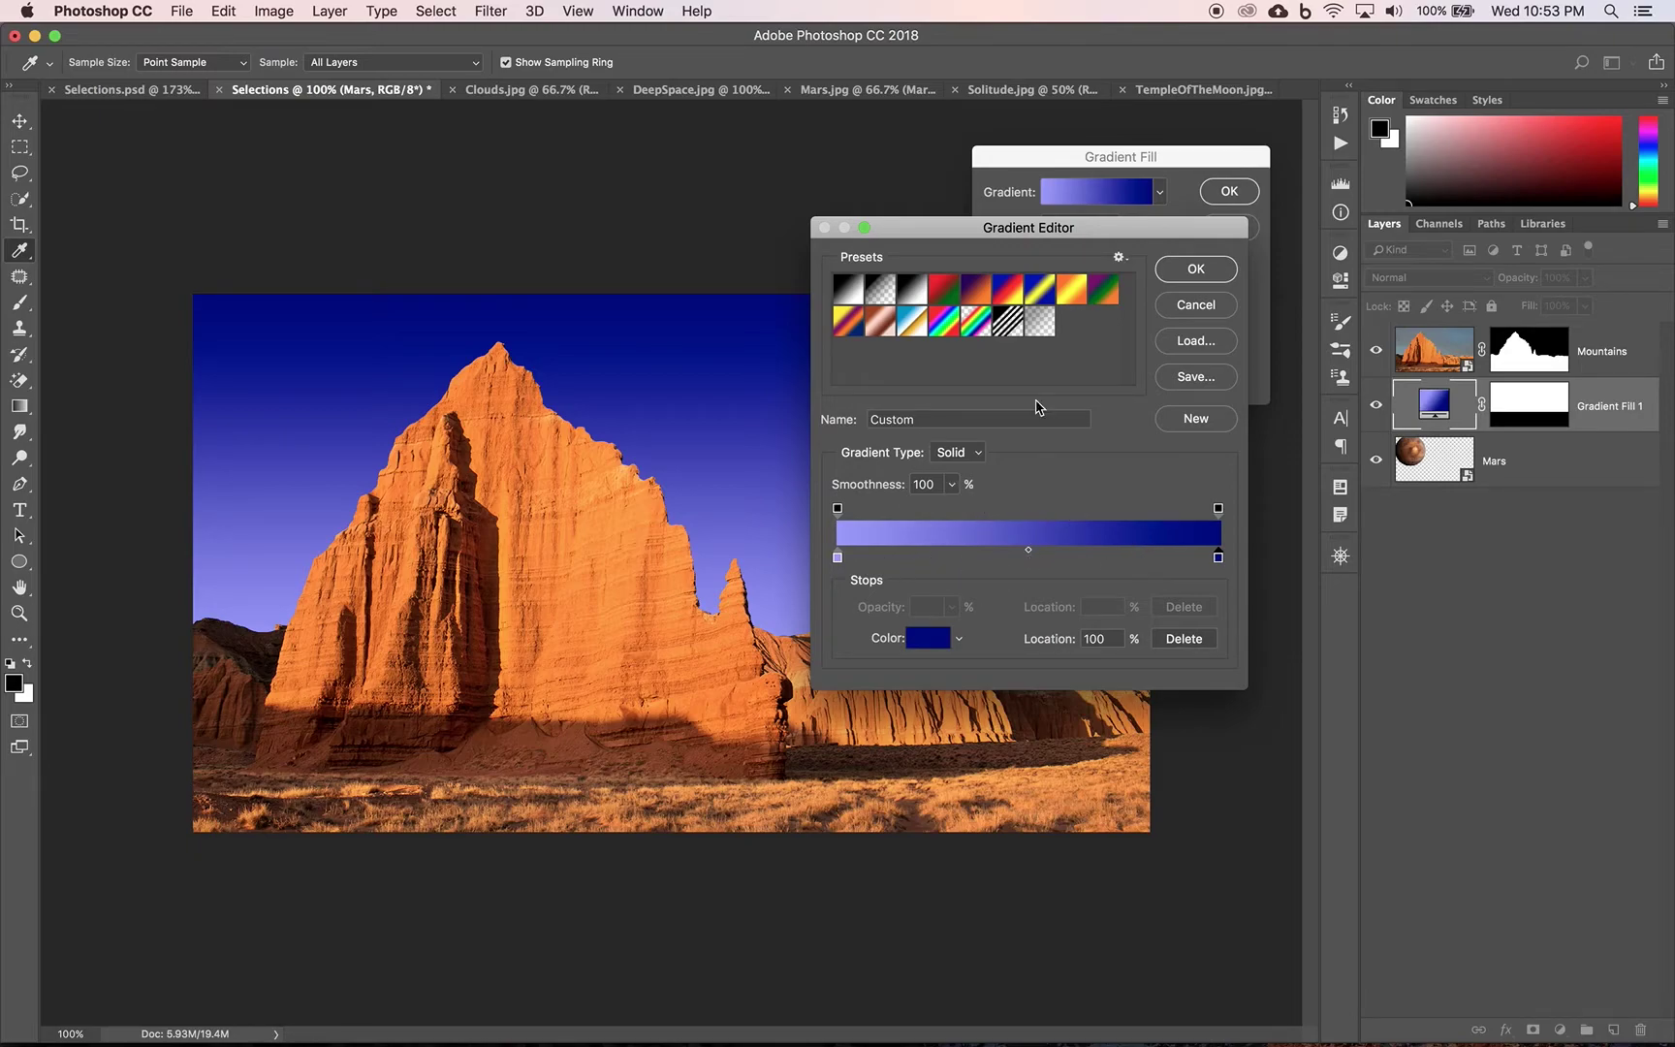
left_click(1202, 275)
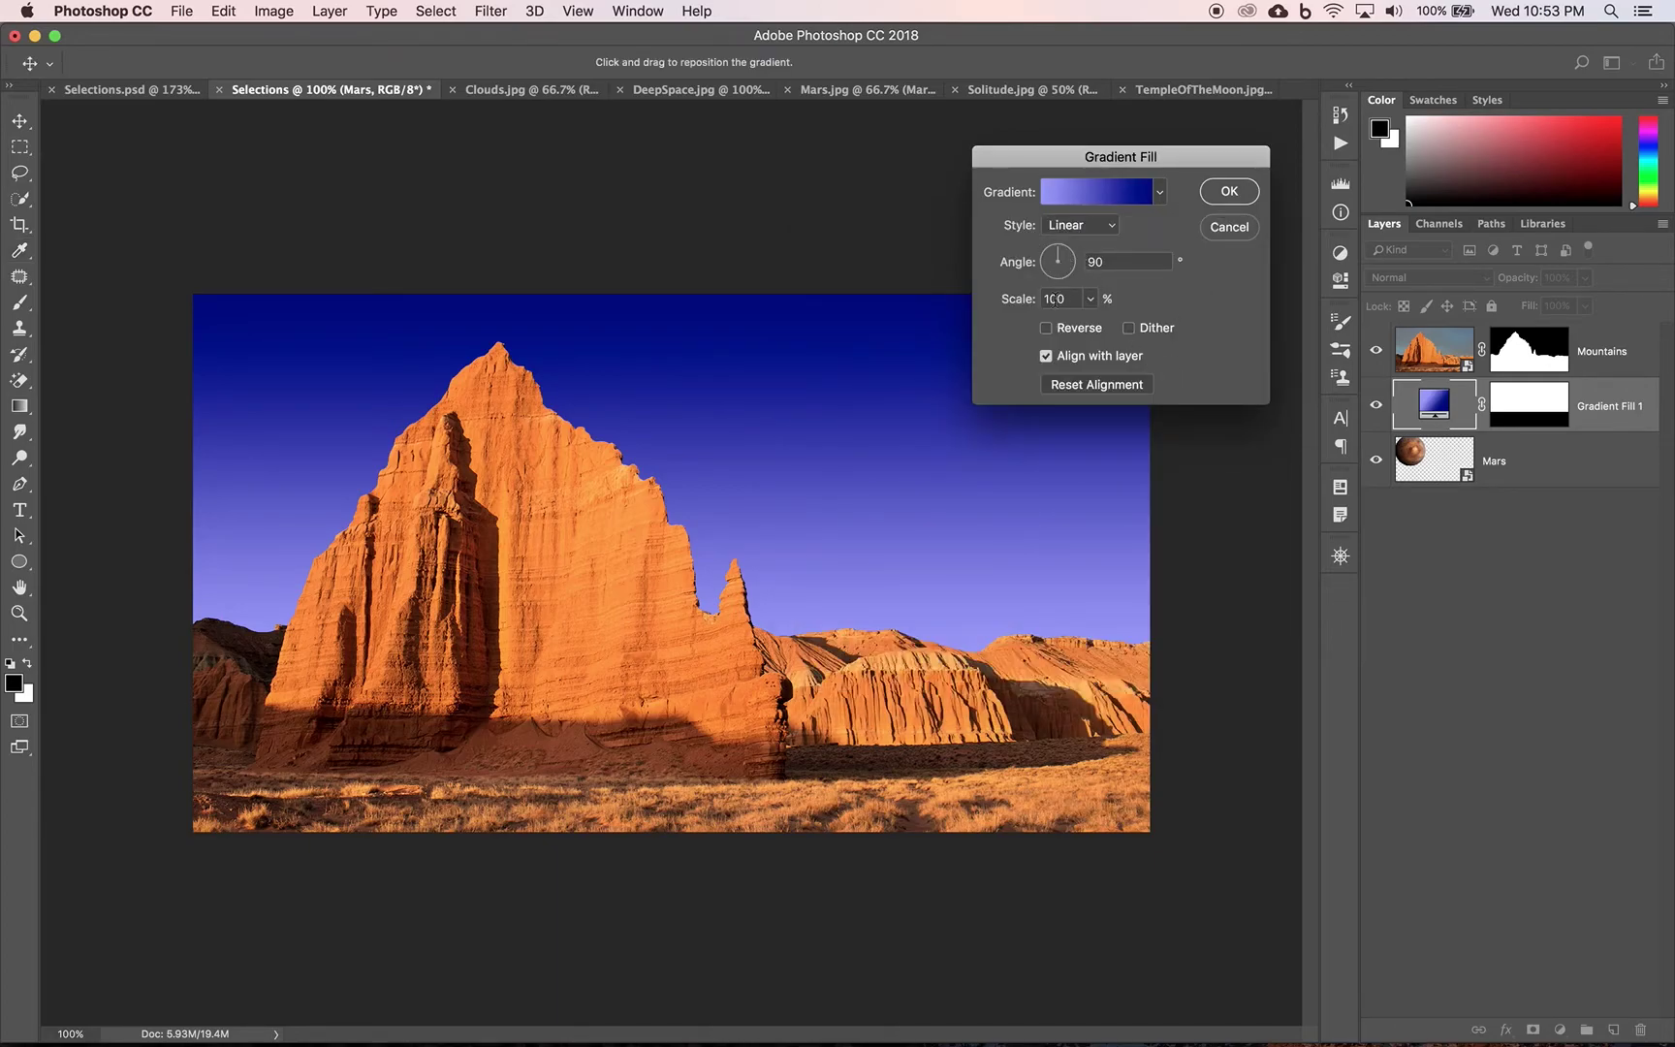
left_click(1047, 329)
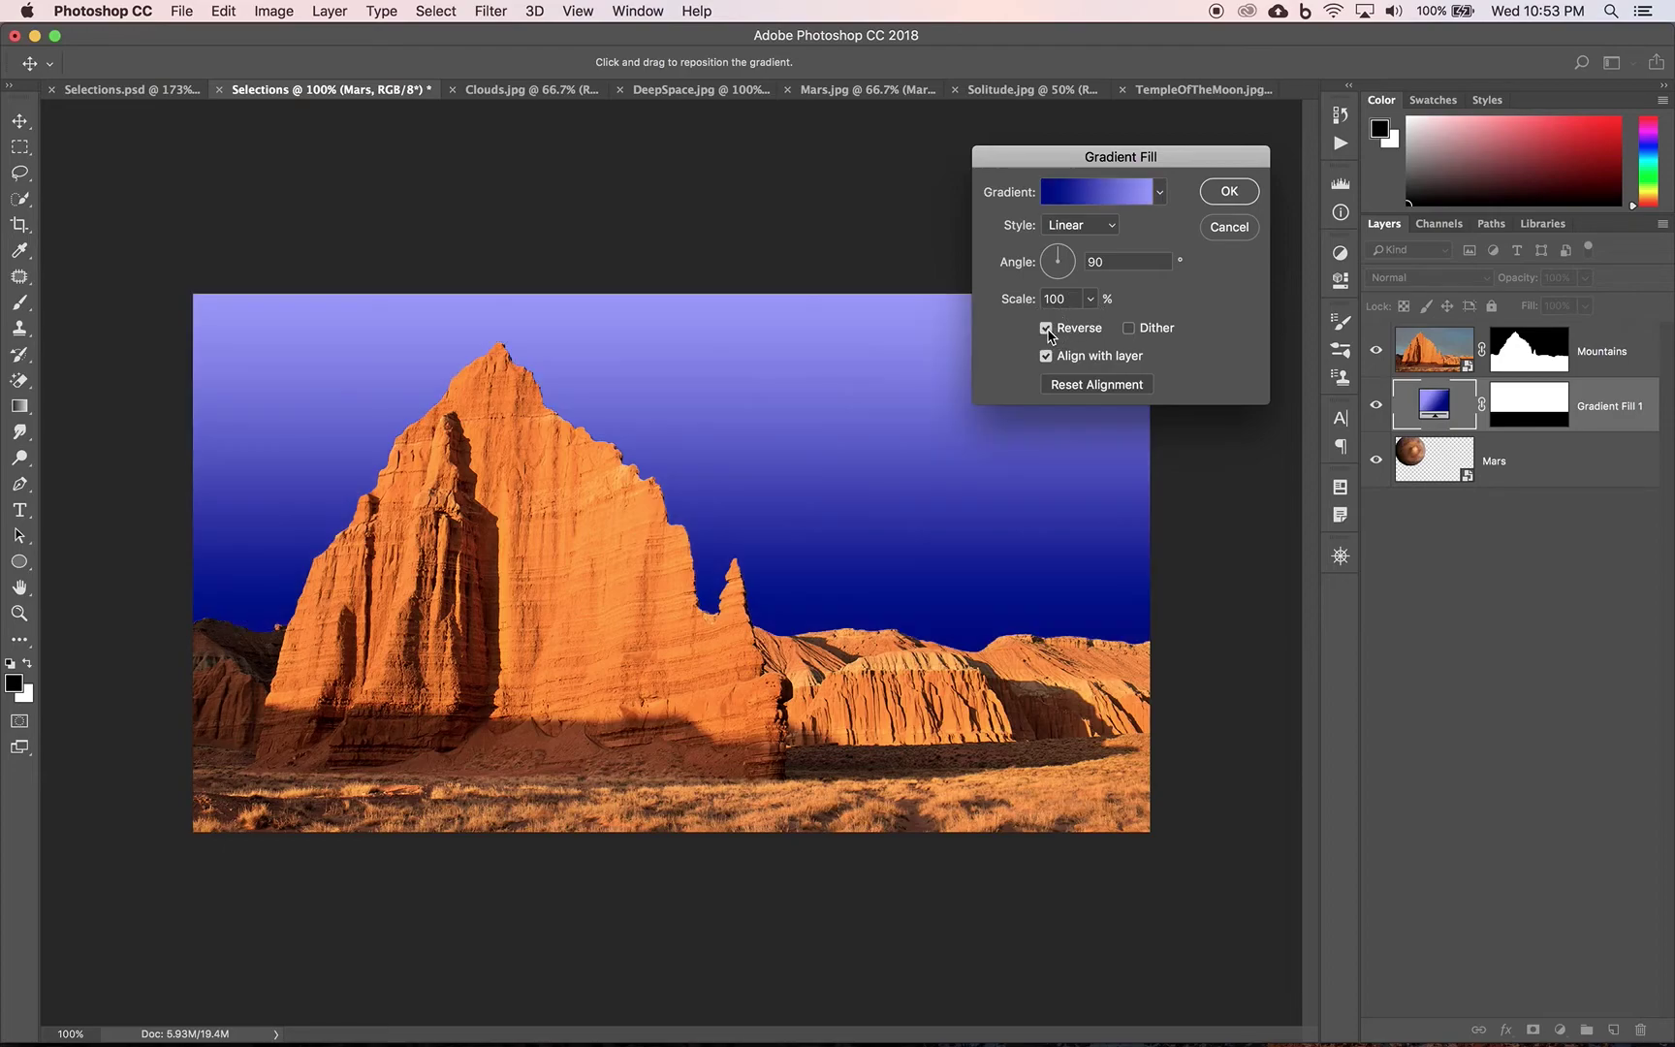
left_click(1047, 329)
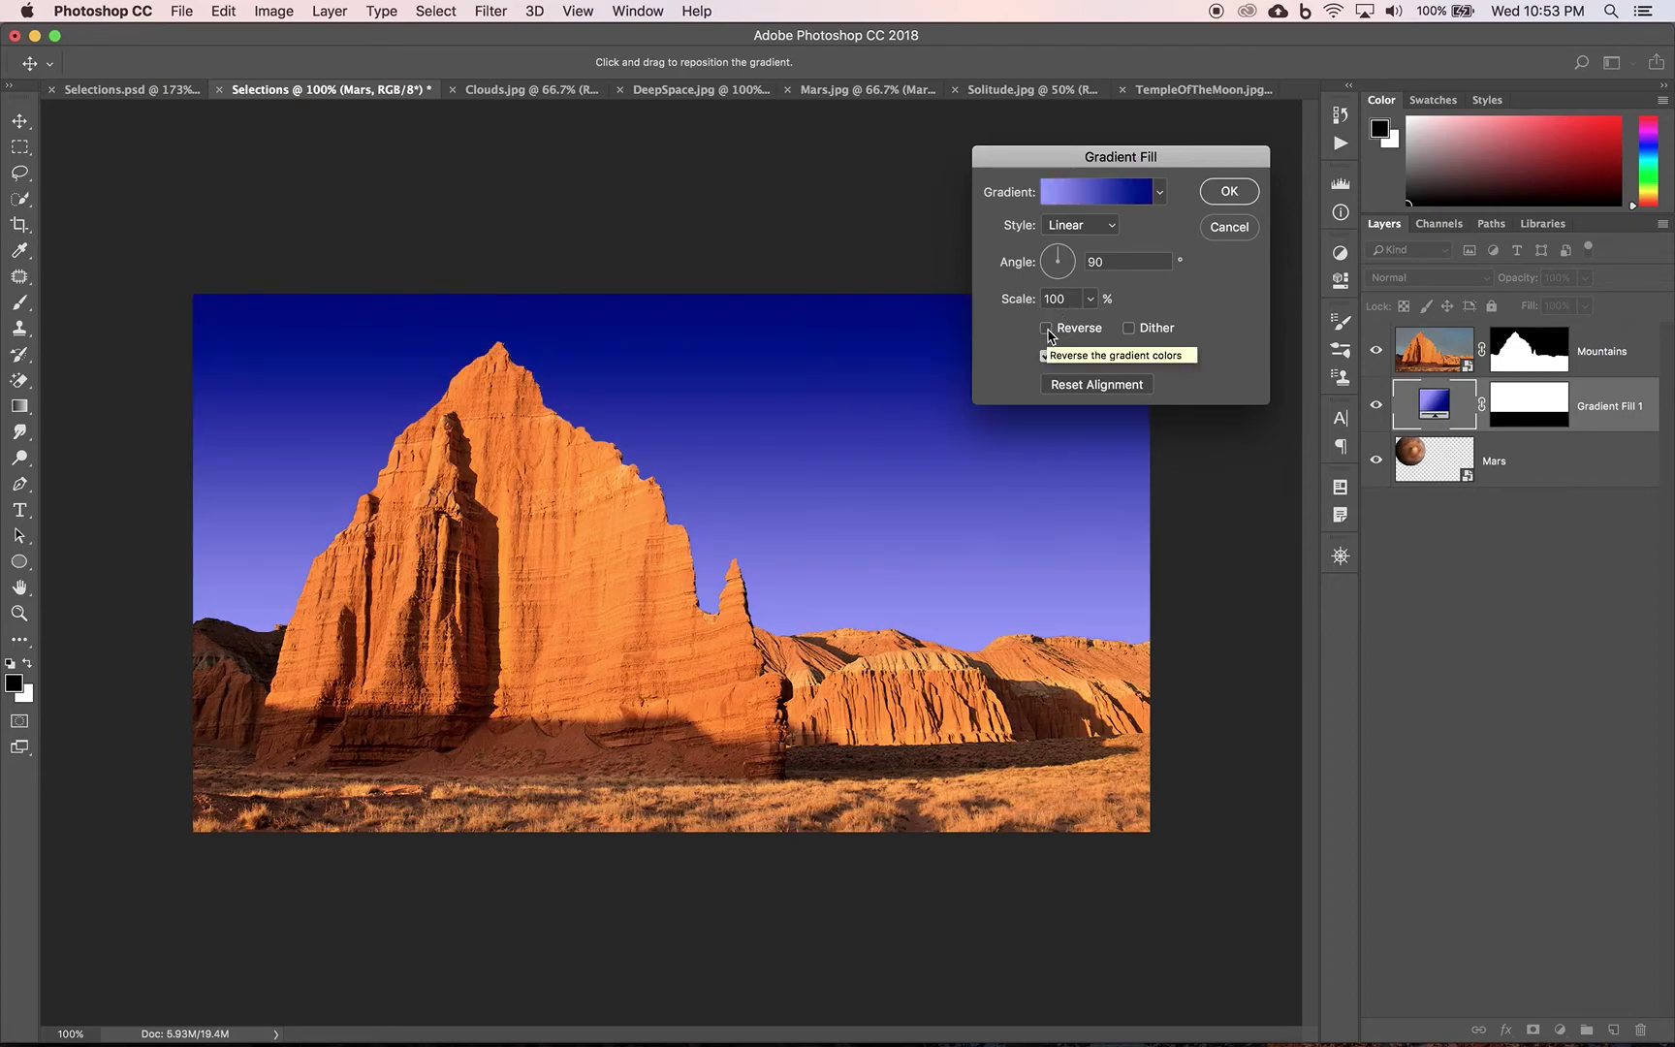
left_click(1228, 192)
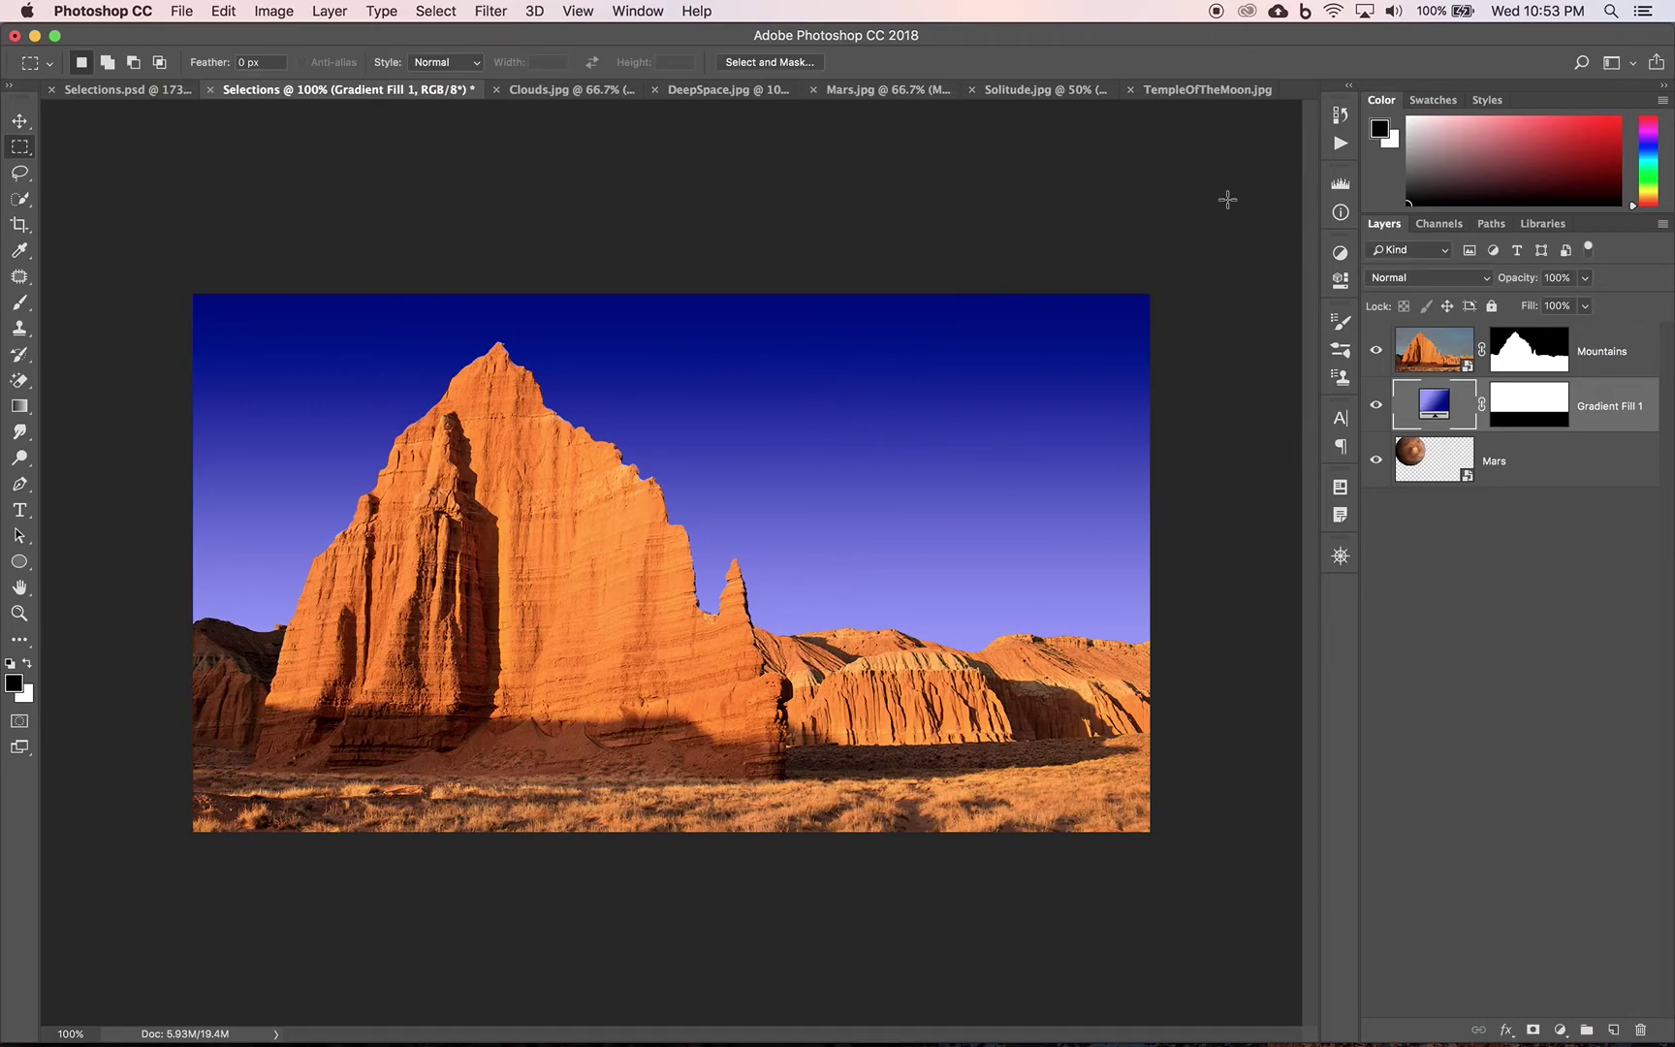